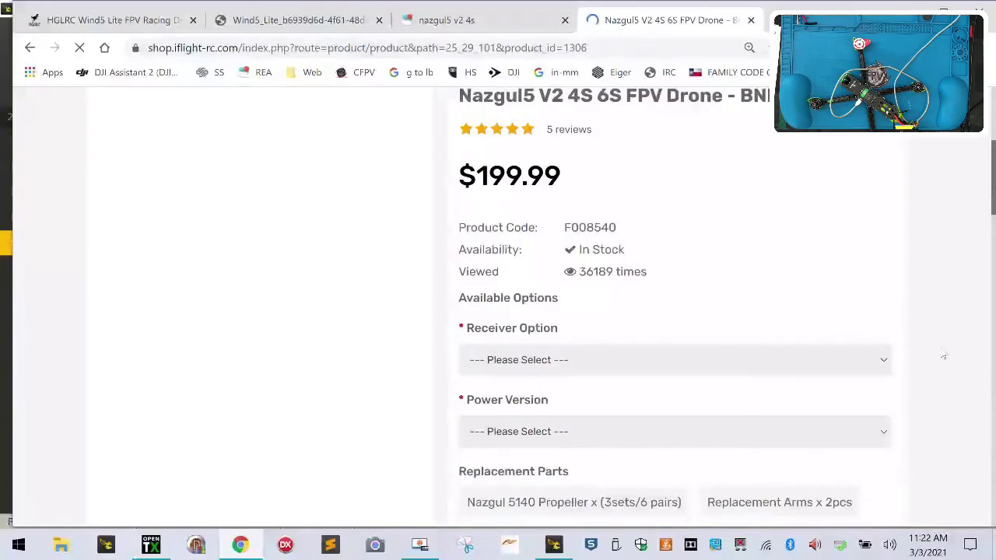
- Look through the Nazgul5 V2 Reviews and FAQ tabs, then return to the Description
scroll(650, 379, "down", 15)
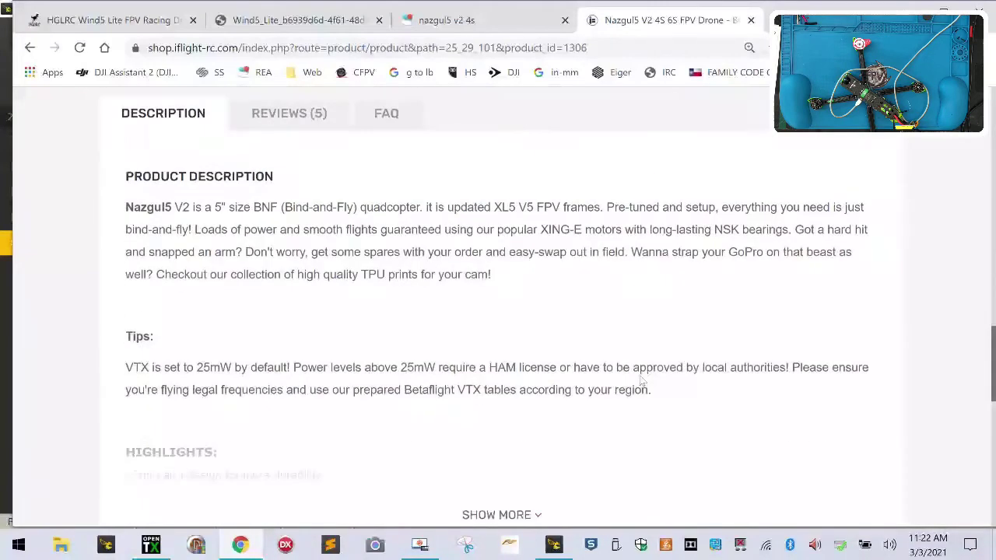
scroll(642, 379, "down", 4)
scroll(642, 379, "up", 6)
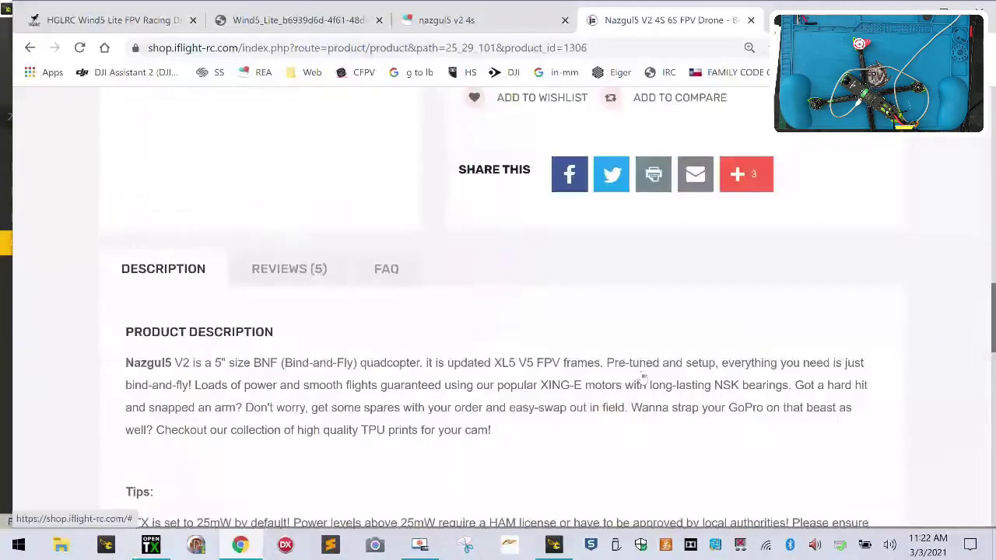
left_click(329, 279)
left_click(387, 276)
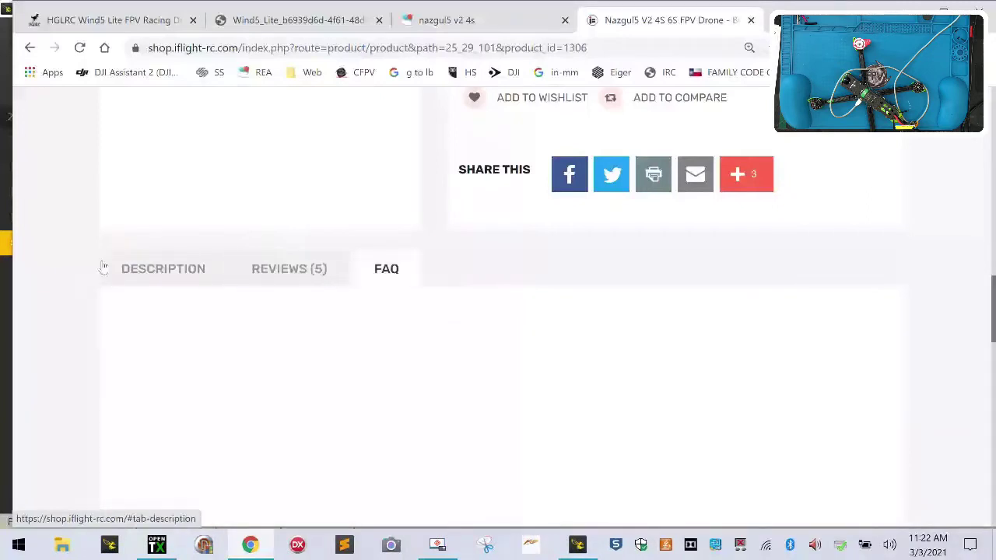
left_click(155, 279)
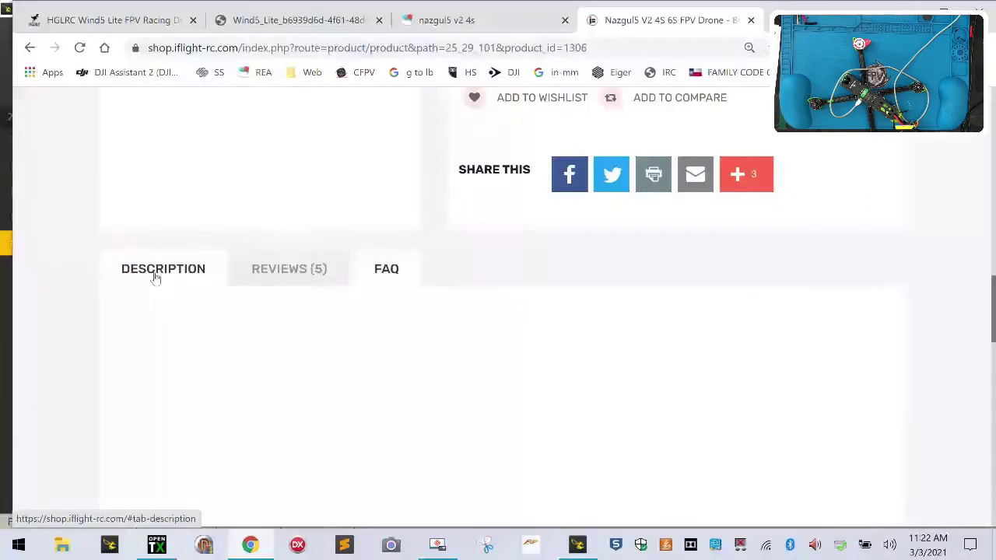
left_click(387, 270)
scroll(452, 329, "up", 2)
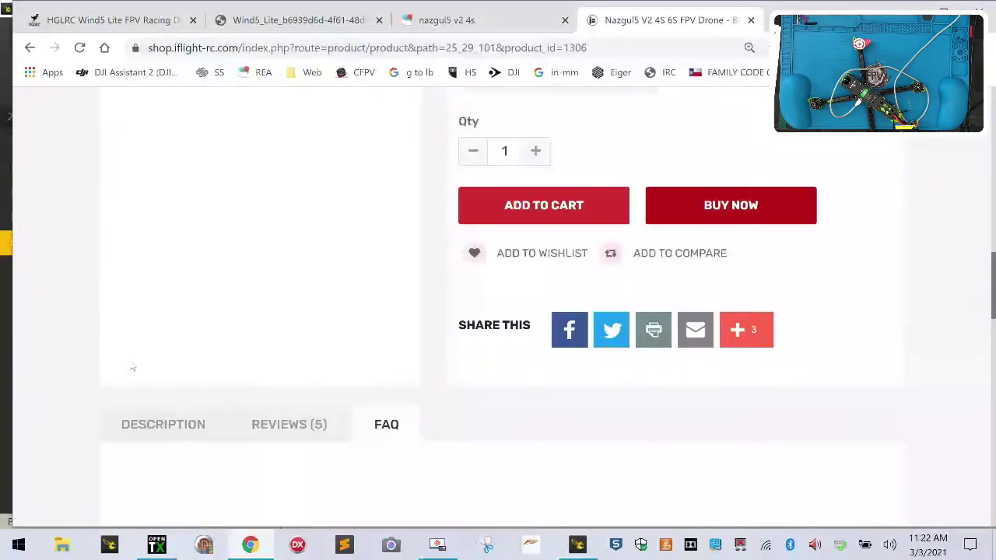
left_click(167, 424)
scroll(207, 425, "down", 5)
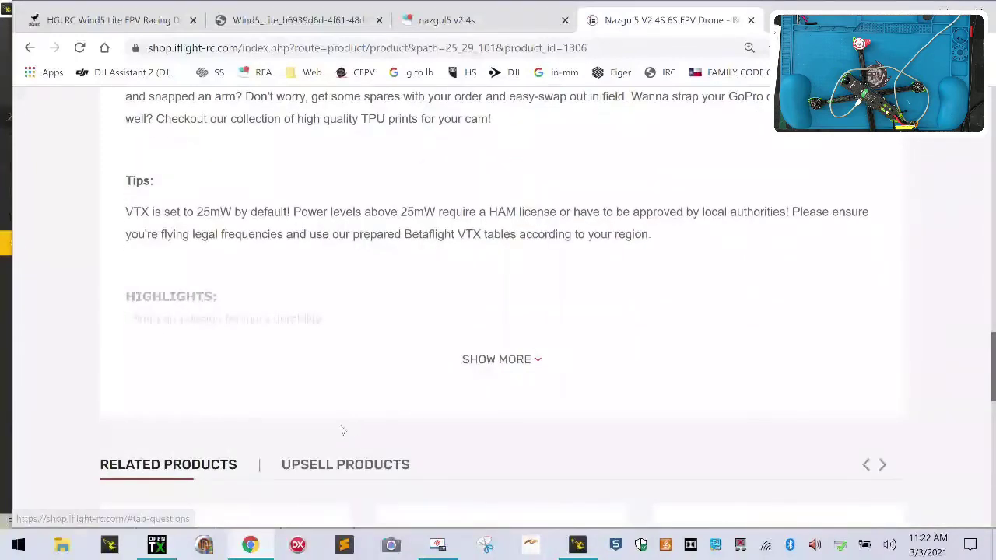
- Expand the full description with SHOW MORE and read the PRE-TUNED & PRE-SETUP section
left_click(535, 363)
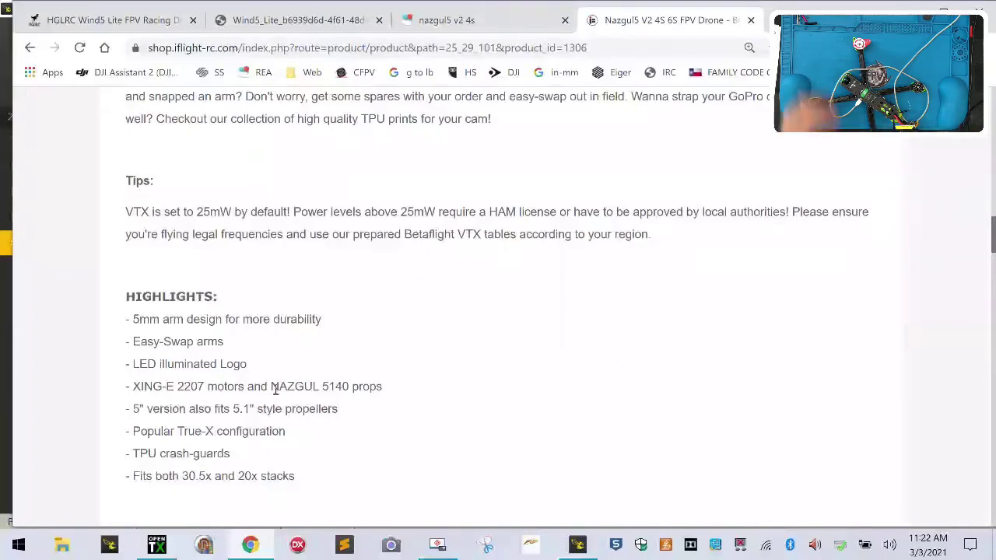
scroll(274, 391, "down", 12)
scroll(270, 394, "up", 4)
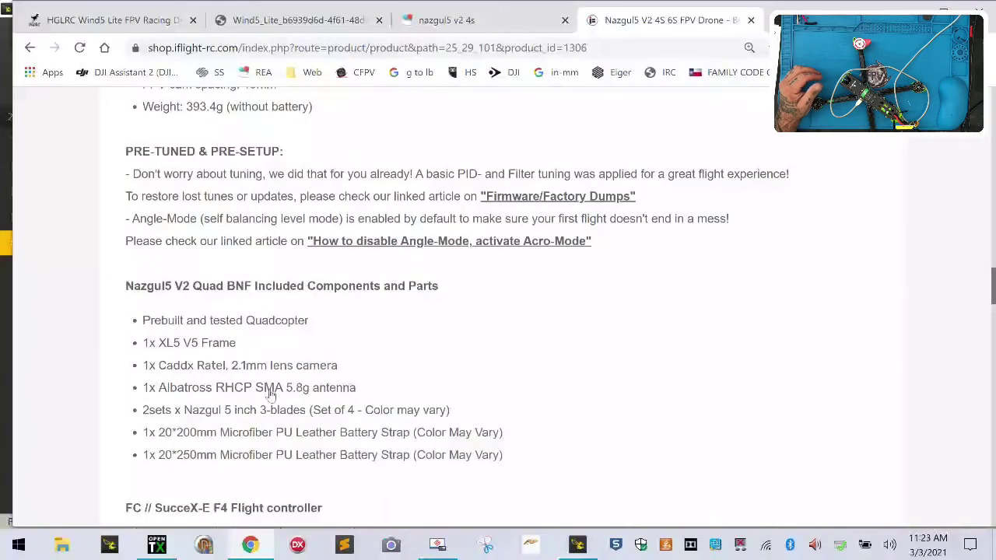
scroll(449, 406, "down", 8)
scroll(450, 407, "up", 8)
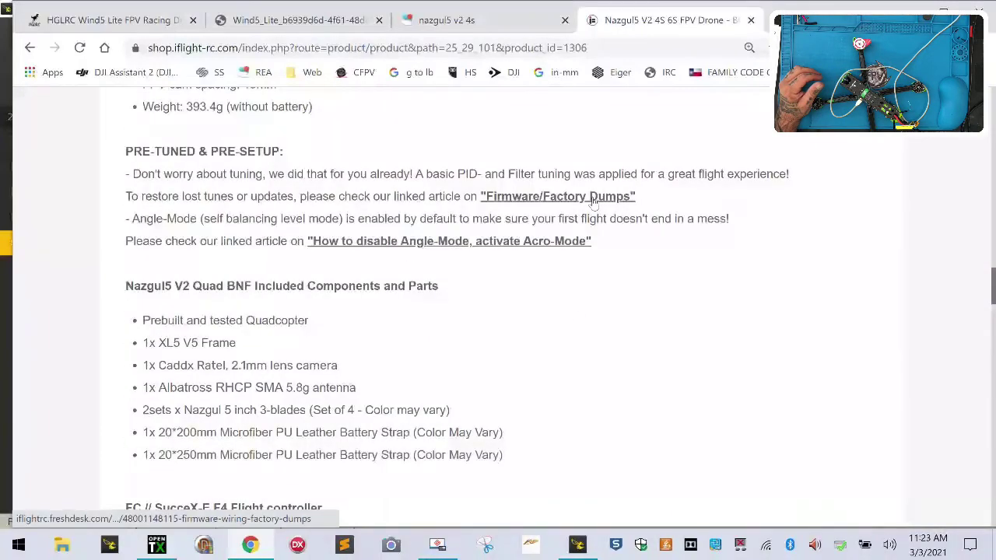
- Open the 'Firmware, Wiring, Factory Dumps' support article and read through it
left_click(596, 199)
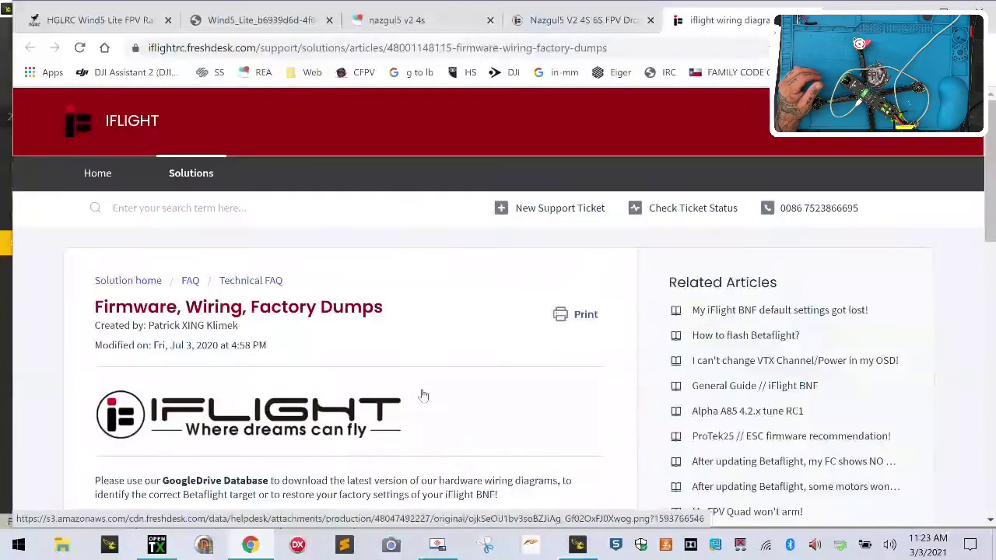
scroll(422, 393, "down", 4)
scroll(423, 389, "down", 2)
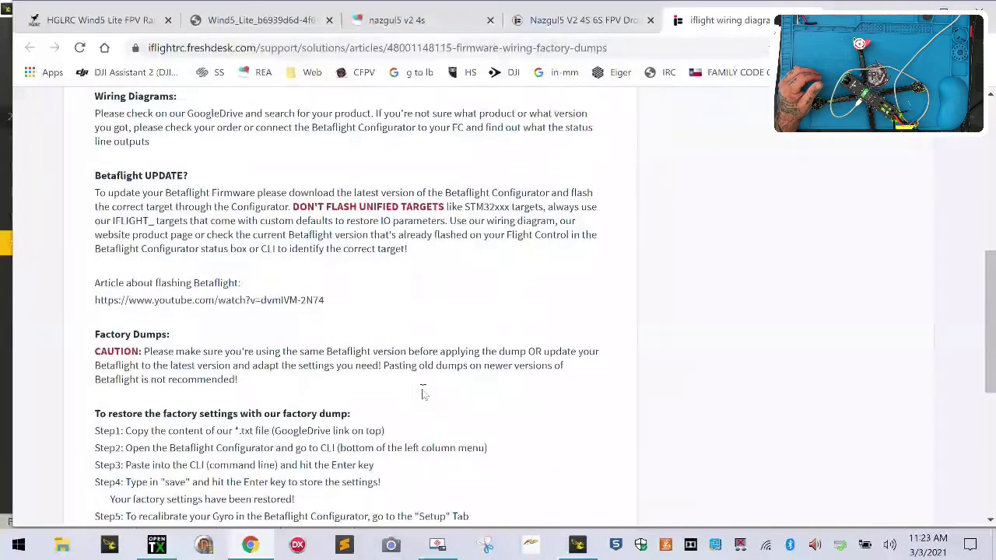
scroll(423, 395, "down", 2)
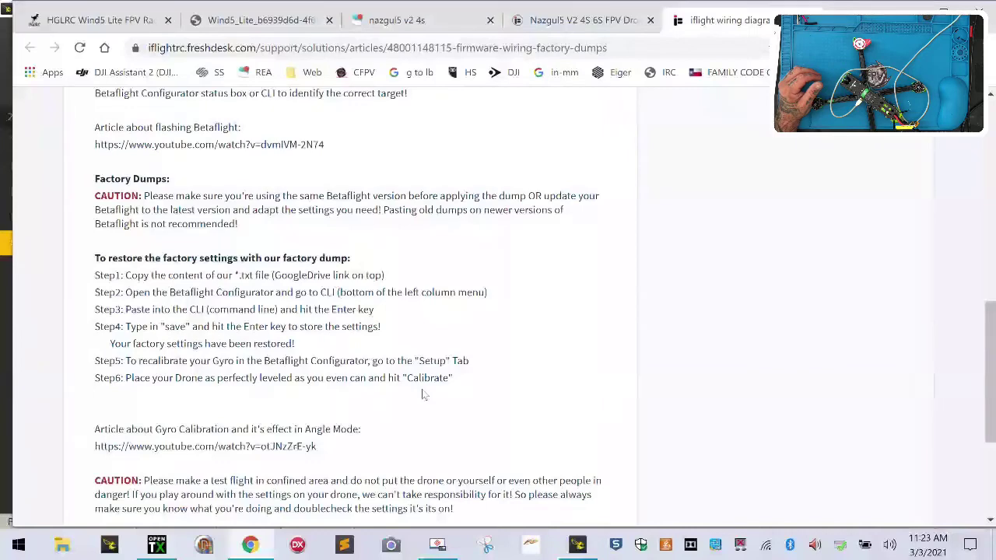
scroll(423, 394, "down", 2)
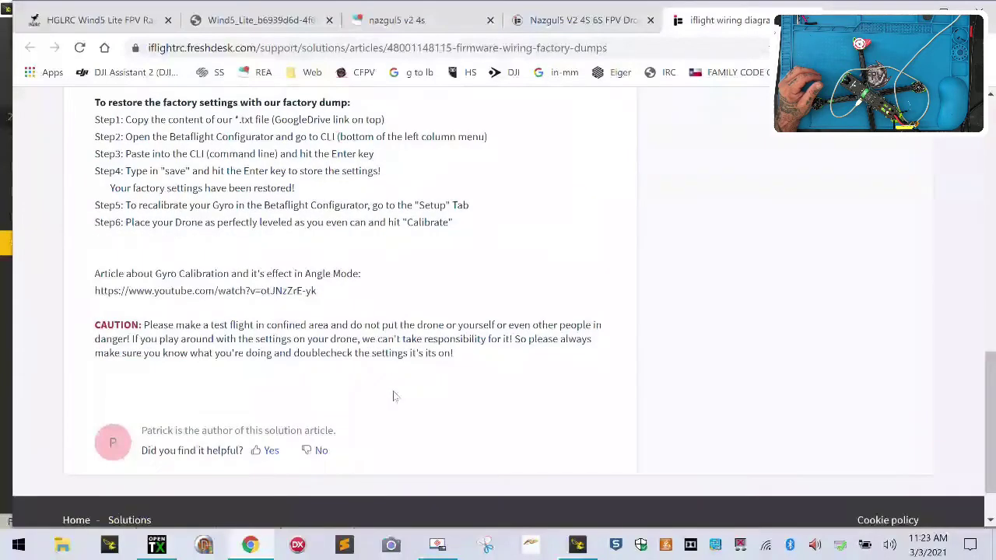
scroll(194, 424, "up", 2)
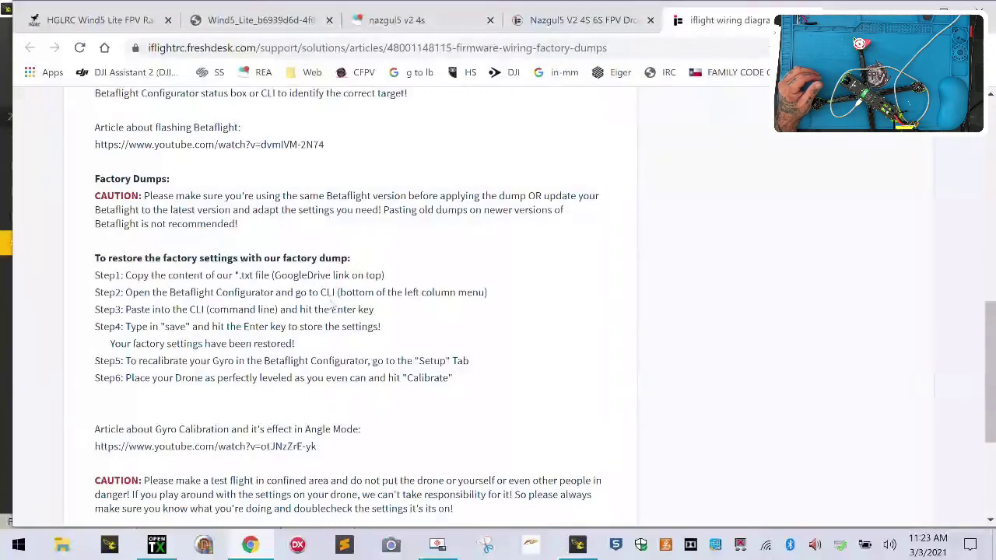
scroll(367, 358, "up", 6)
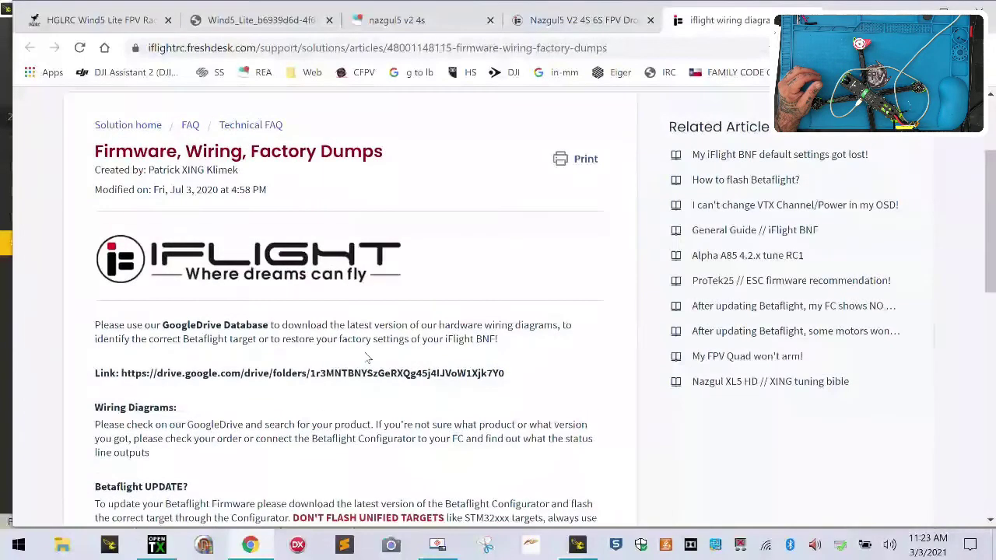
- Open the article's Google Drive link in a new tab and switch to it
triple_click(510, 374)
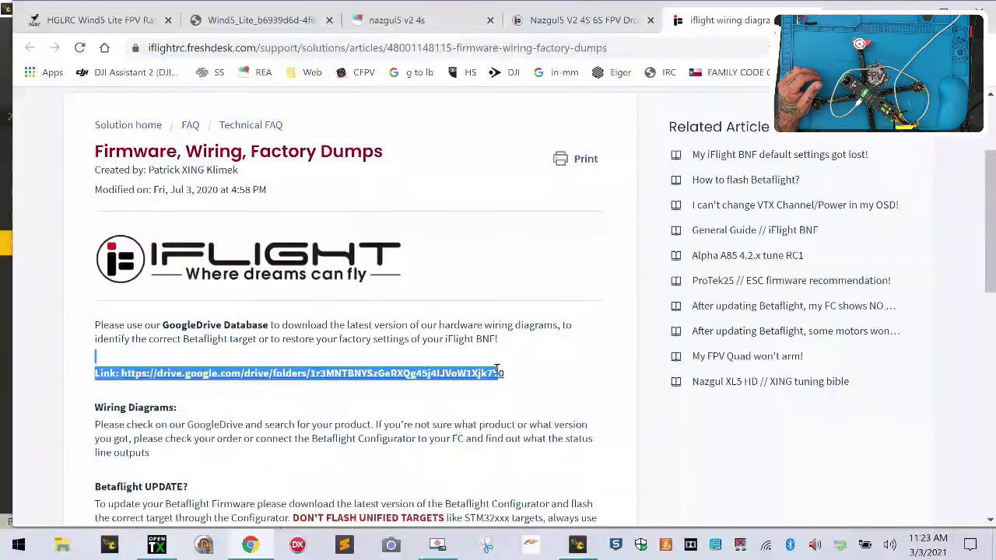
left_click(607, 349)
right_click(391, 379)
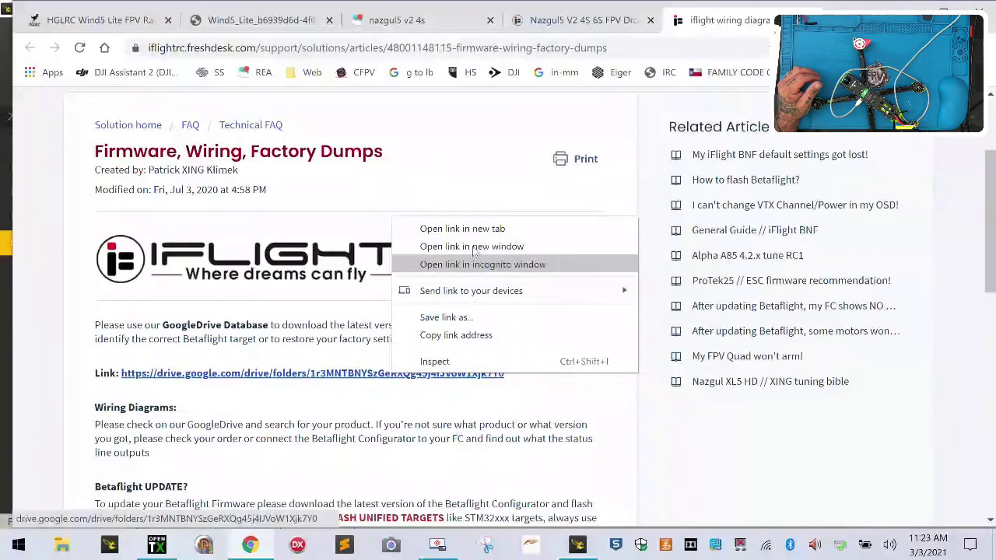
left_click(433, 225)
left_click(735, 20)
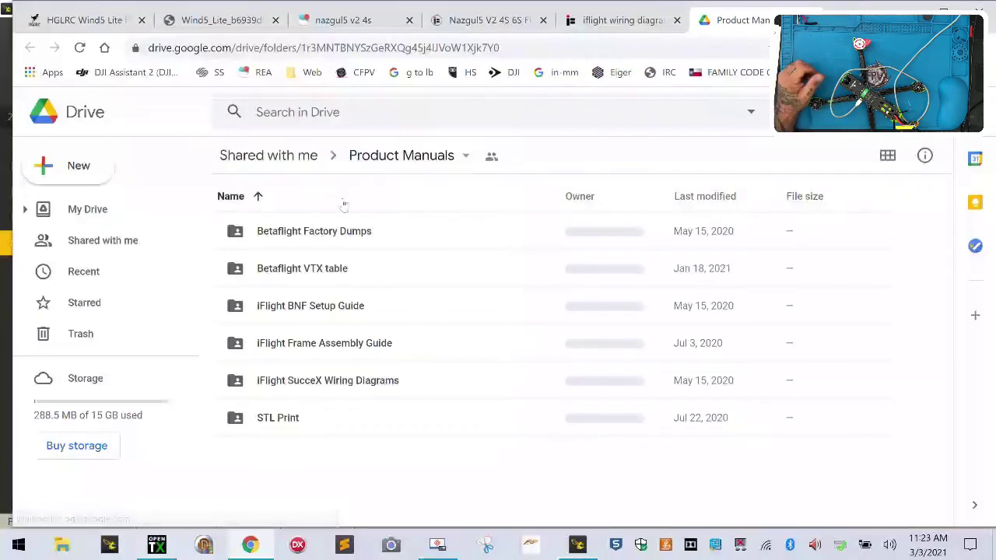
- Download the Betaflight Factory Dumps folder from Google Drive as a zip
right_click(268, 239)
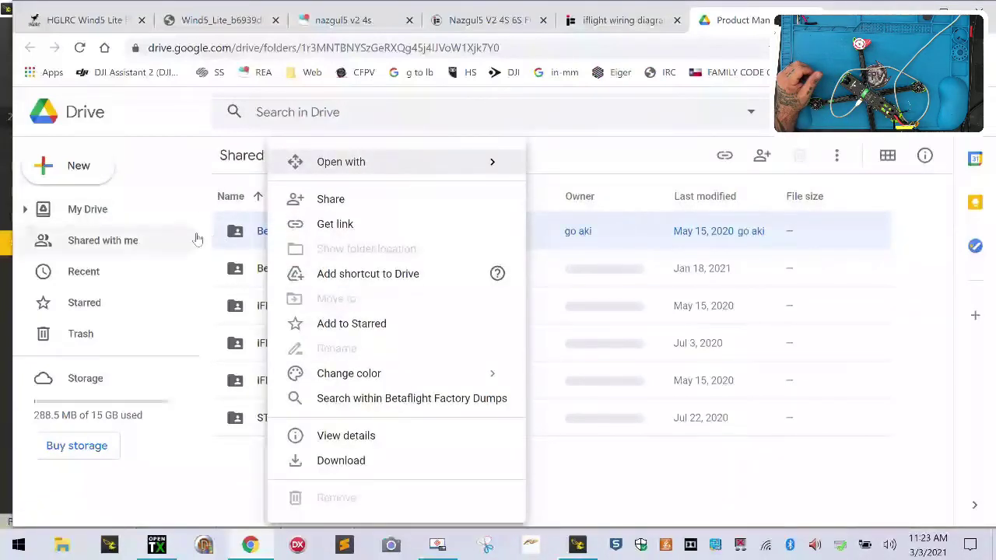
left_click(197, 239)
right_click(249, 233)
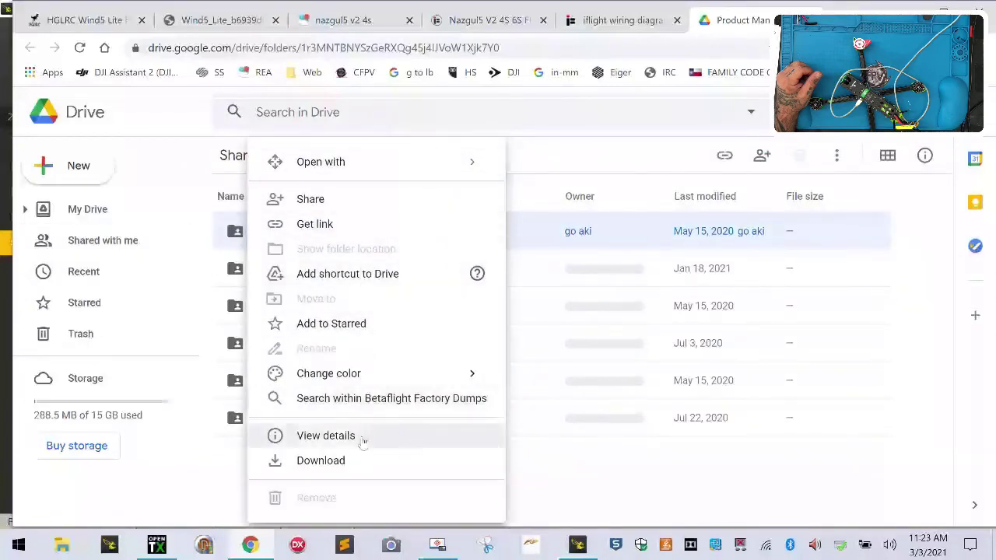
mouse_move(405, 380)
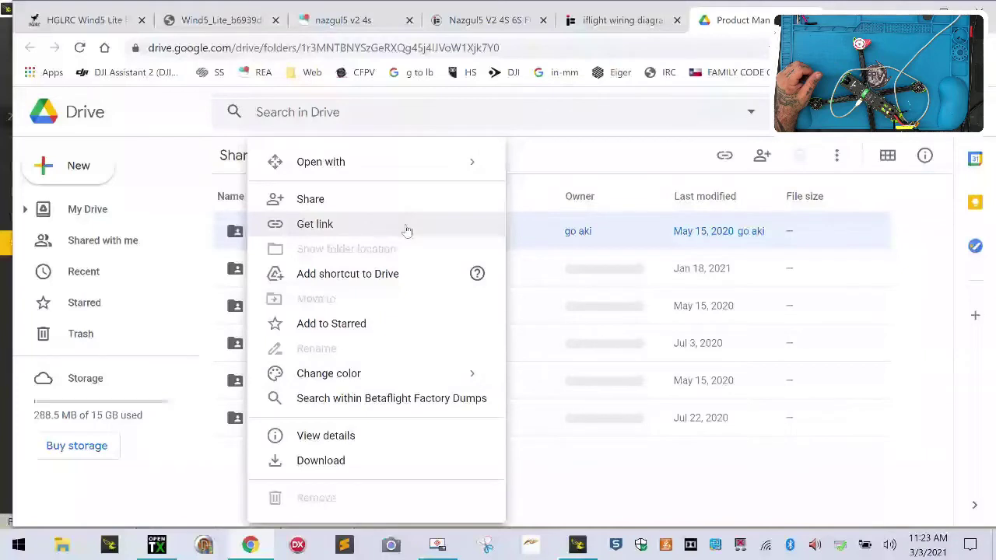
left_click(363, 461)
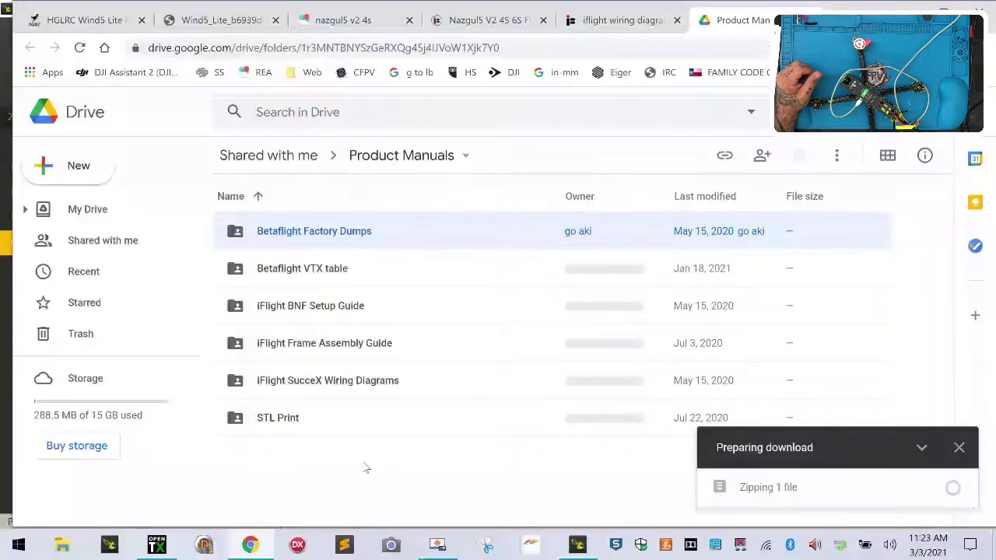
mouse_move(779, 506)
- Download the Betaflight VTX table folder, then open both downloaded zips
right_click(277, 269)
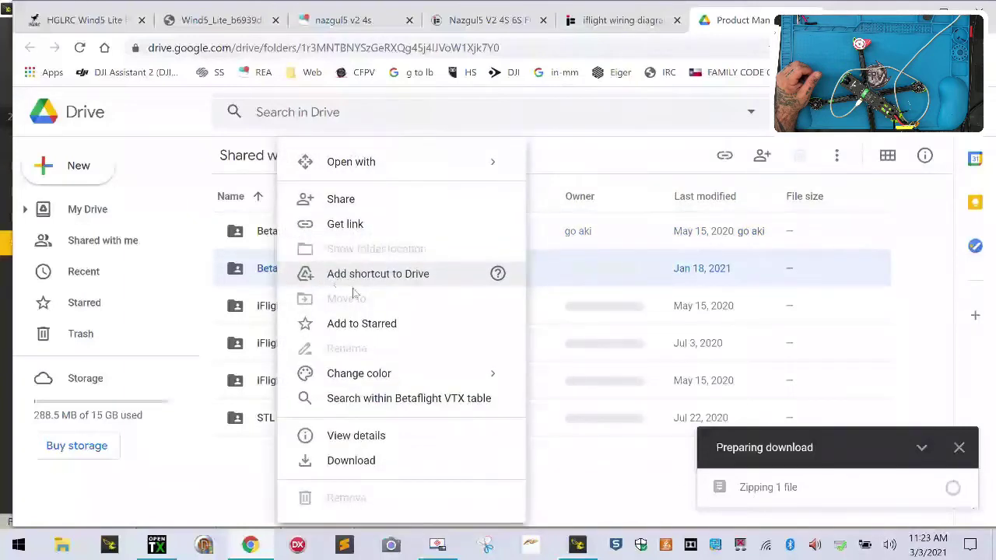
left_click(369, 461)
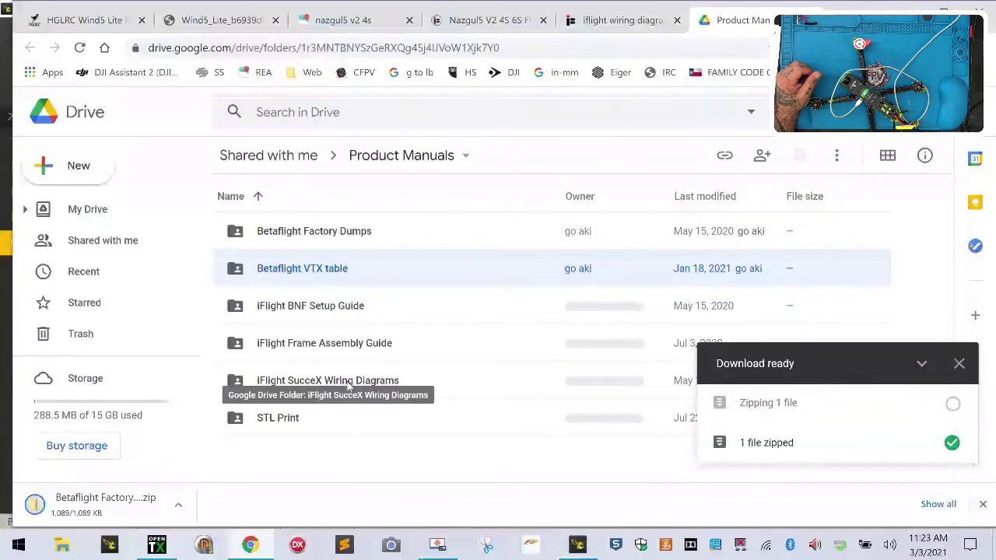
left_click(140, 512)
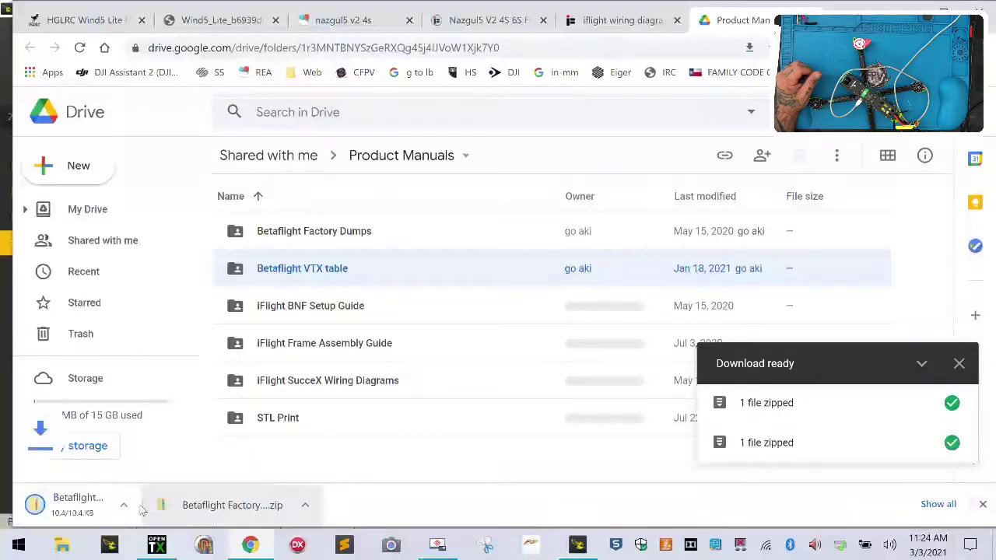
left_click(158, 516)
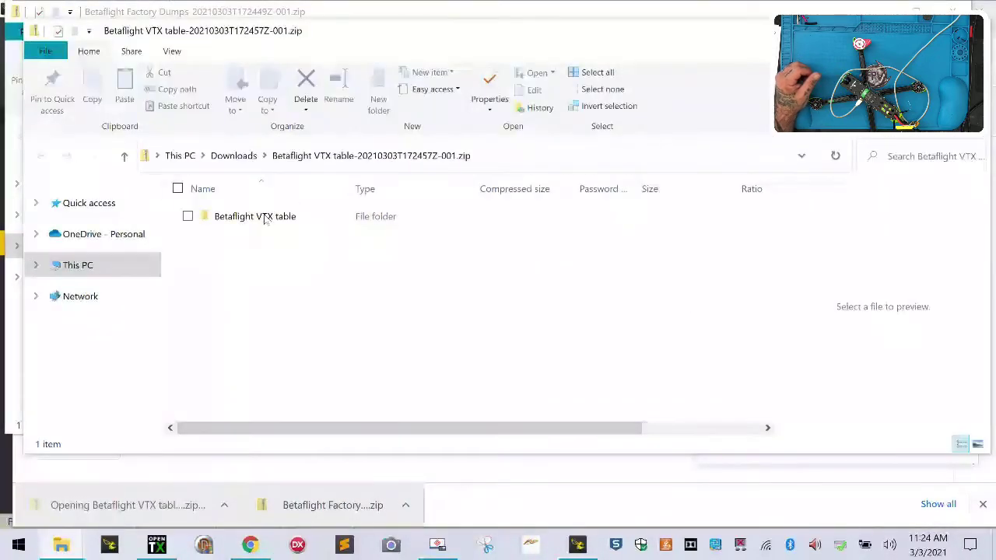
- Open the Betaflight VTX table folder inside the zip and browse its JSON files
left_click(264, 218)
double_click(265, 221)
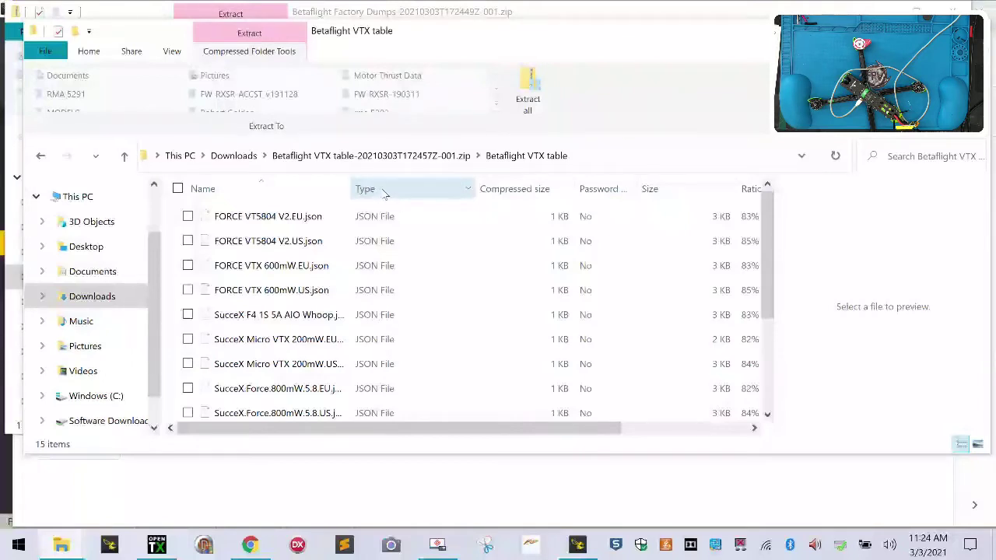
scroll(540, 236, "down", 2)
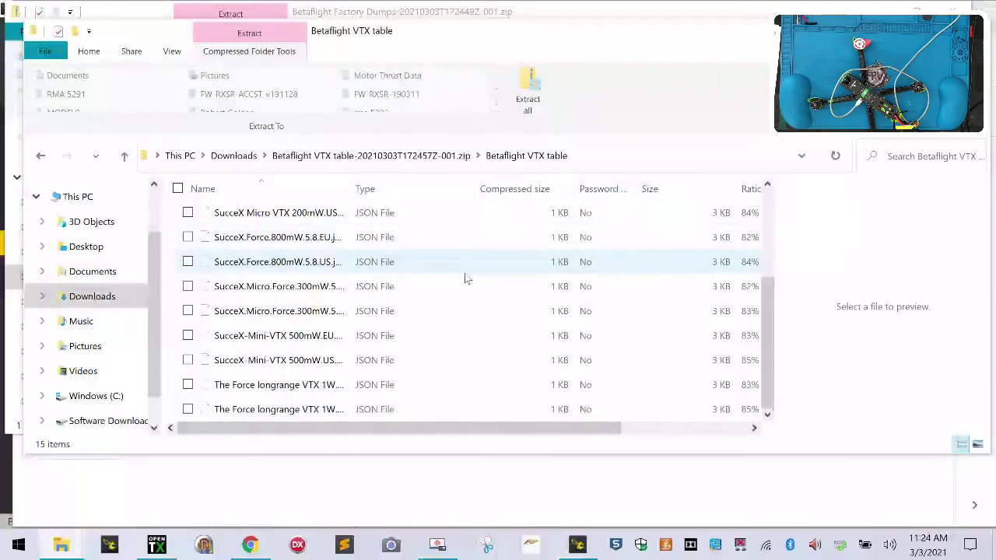
scroll(467, 280, "up", 2)
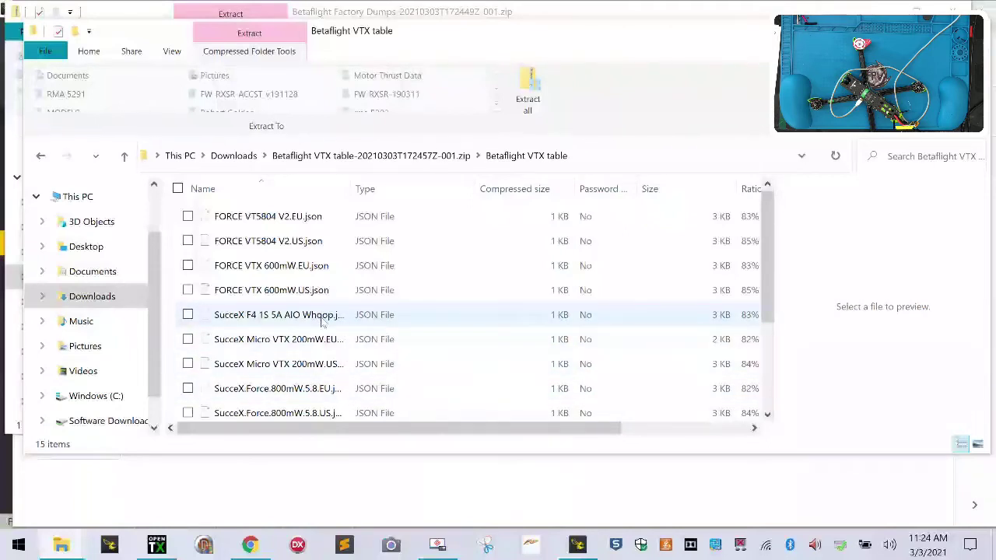
scroll(322, 322, "down", 2)
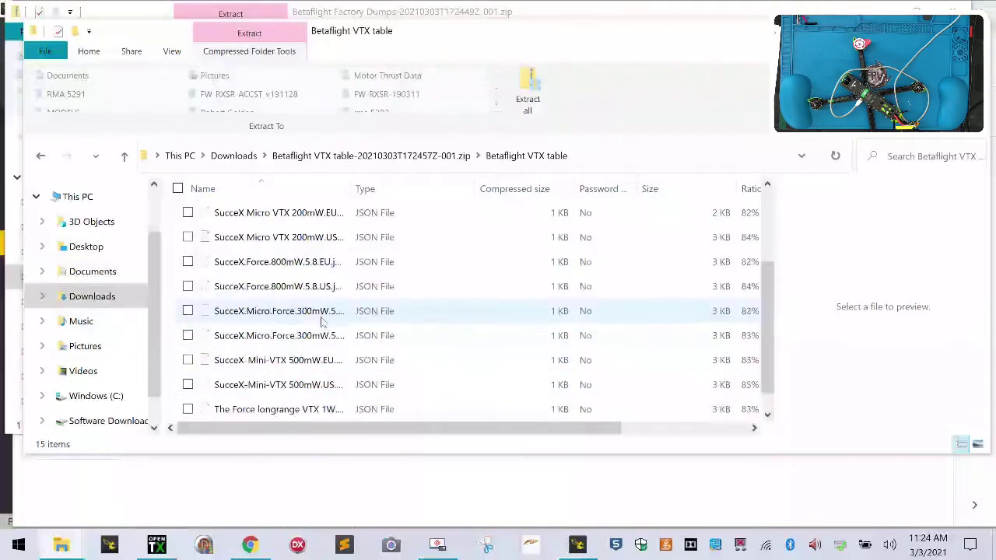
scroll(322, 322, "up", 2)
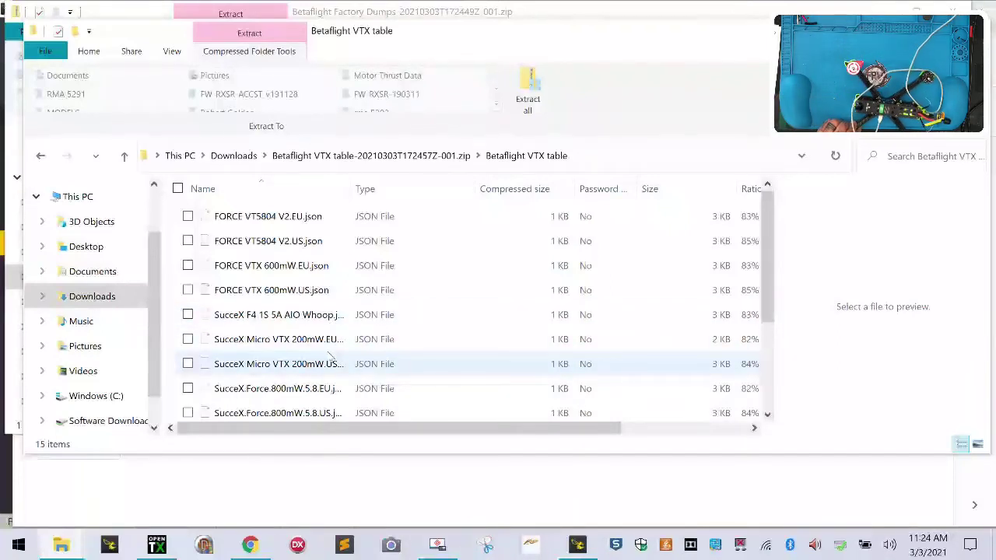
scroll(329, 355, "down", 2)
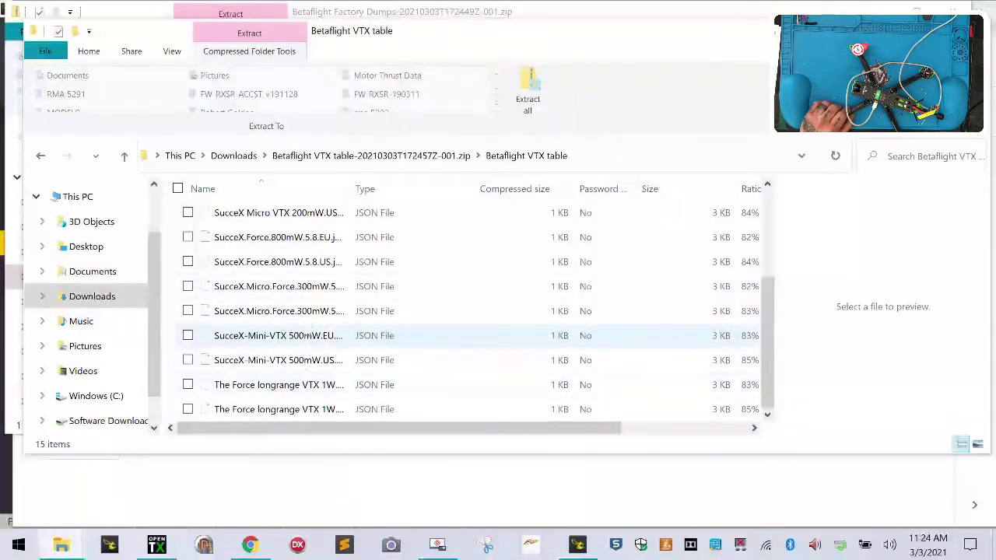
- Try opening SucceX.Force.800mW.5.8.US.json, cancel the app chooser, and return to the zip's root
left_click(357, 265)
right_click(310, 264)
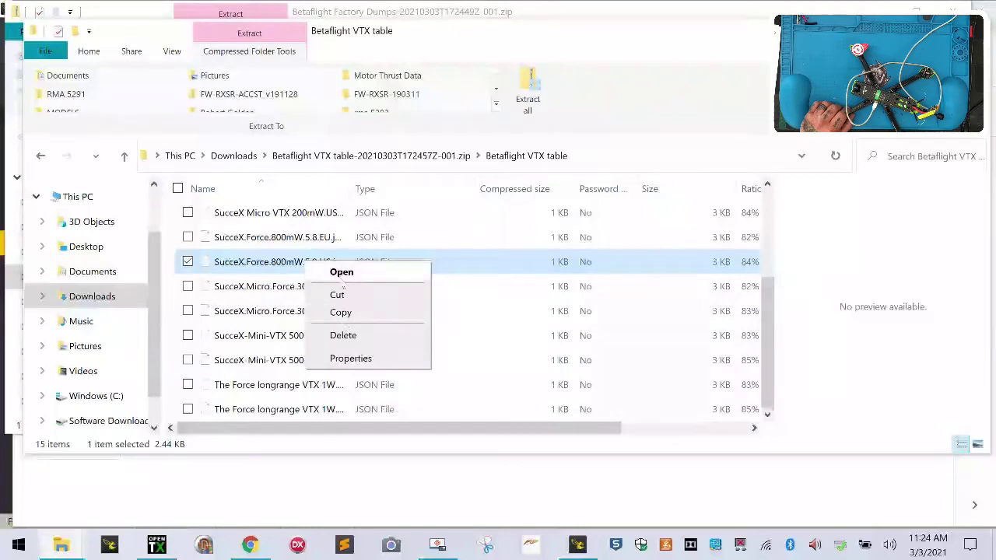
left_click(333, 275)
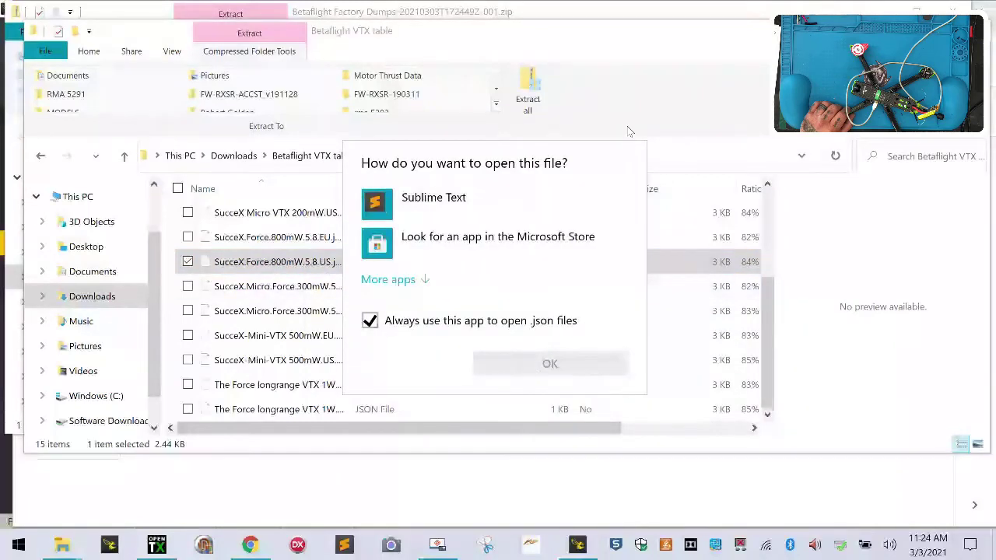
left_click(249, 274)
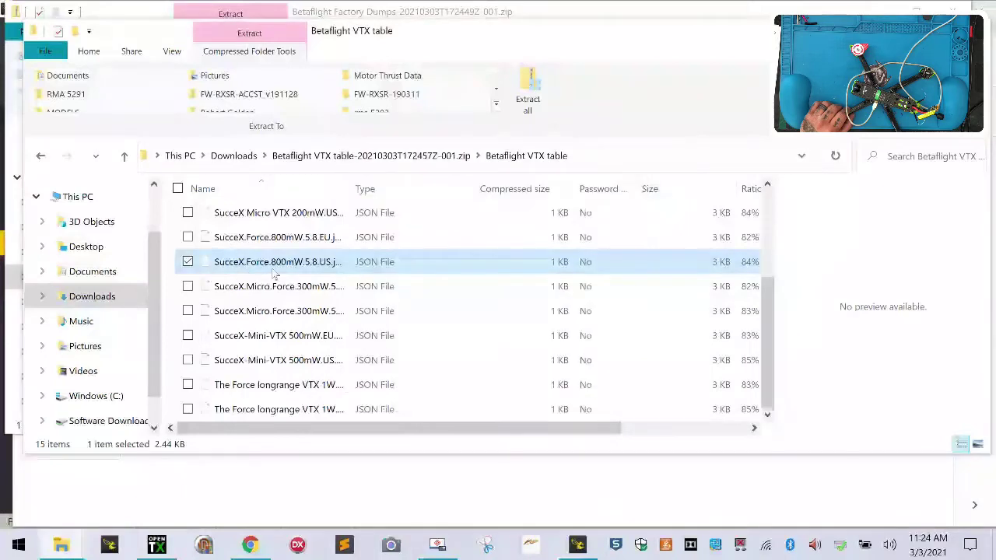
left_click(442, 155)
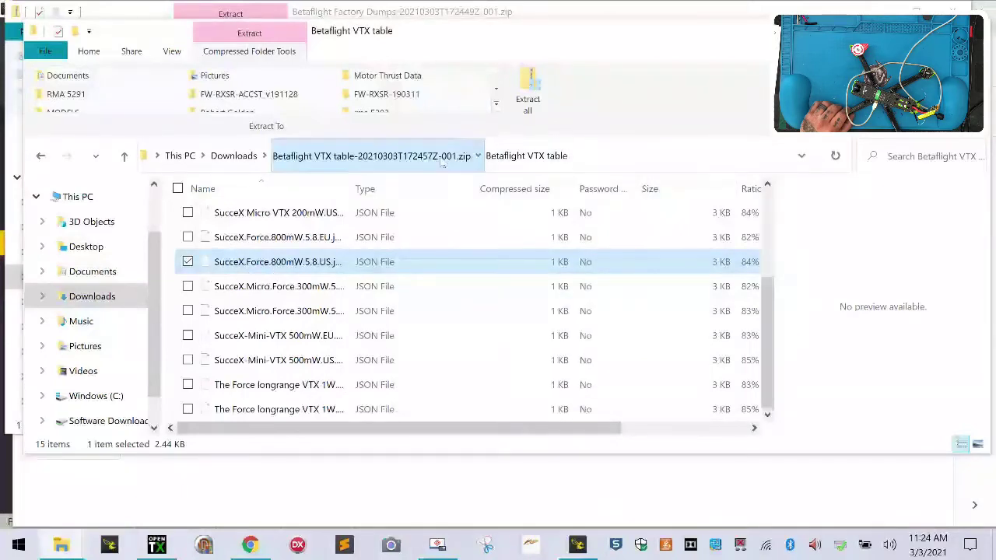
- Cut both Betaflight zips from Downloads and dismiss the Software Downloads (Z:) reconnect error
left_click(263, 157)
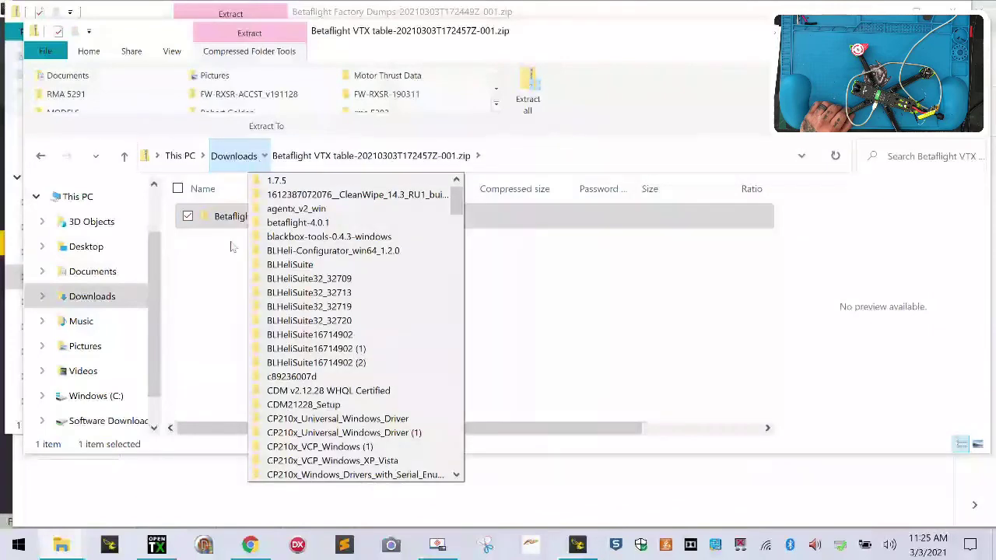
left_click(235, 157)
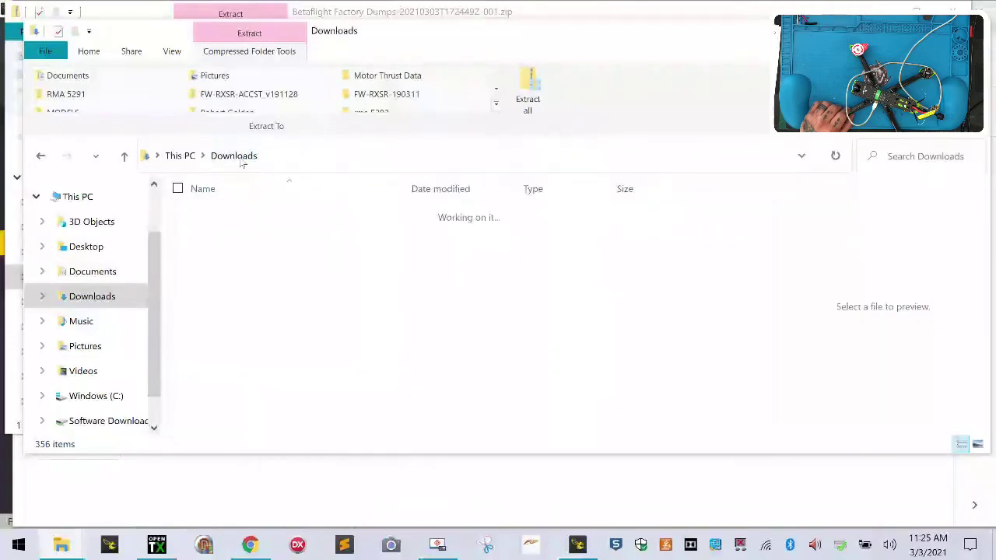
left_click(296, 262)
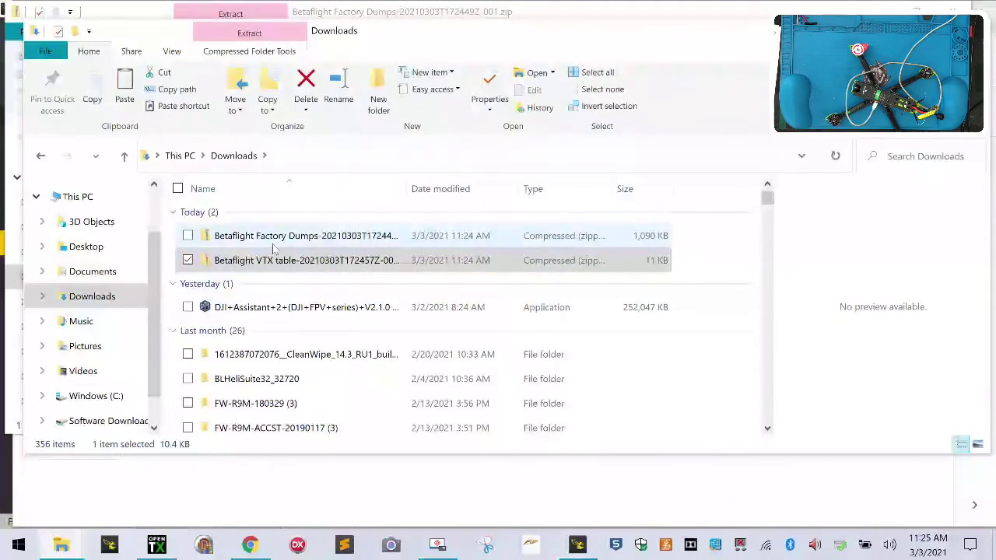
left_click(273, 243, "ctrl")
right_click(273, 243)
left_click(340, 401)
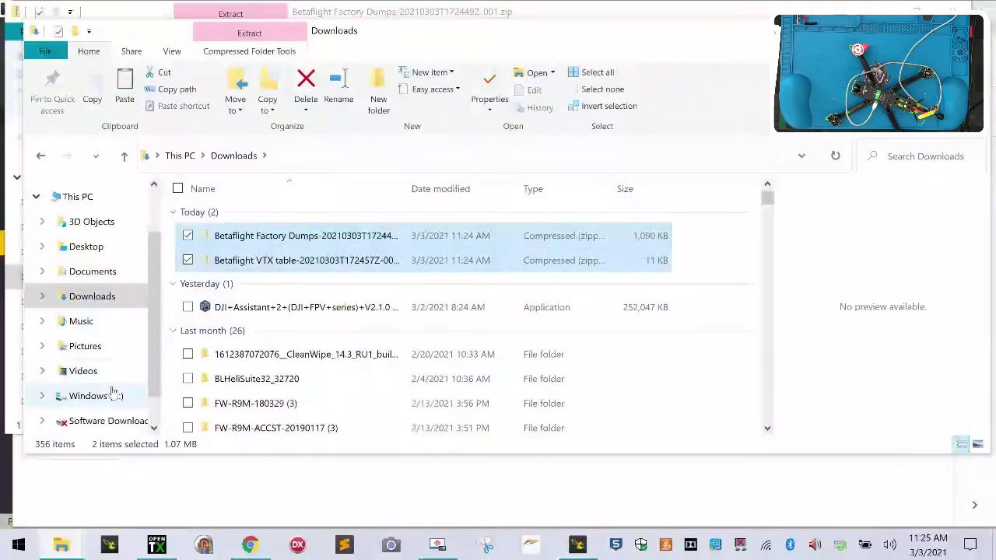
left_click(109, 421)
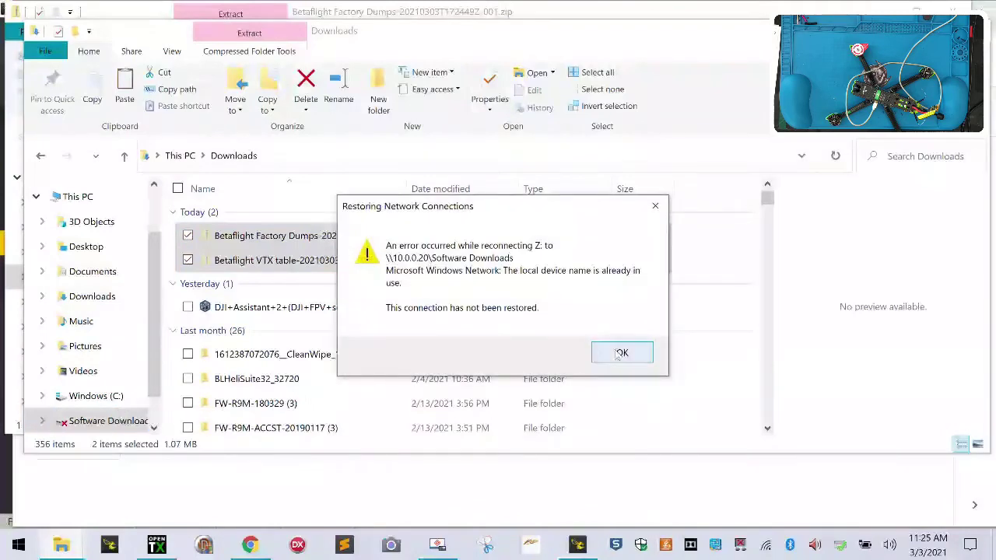
left_click(621, 353)
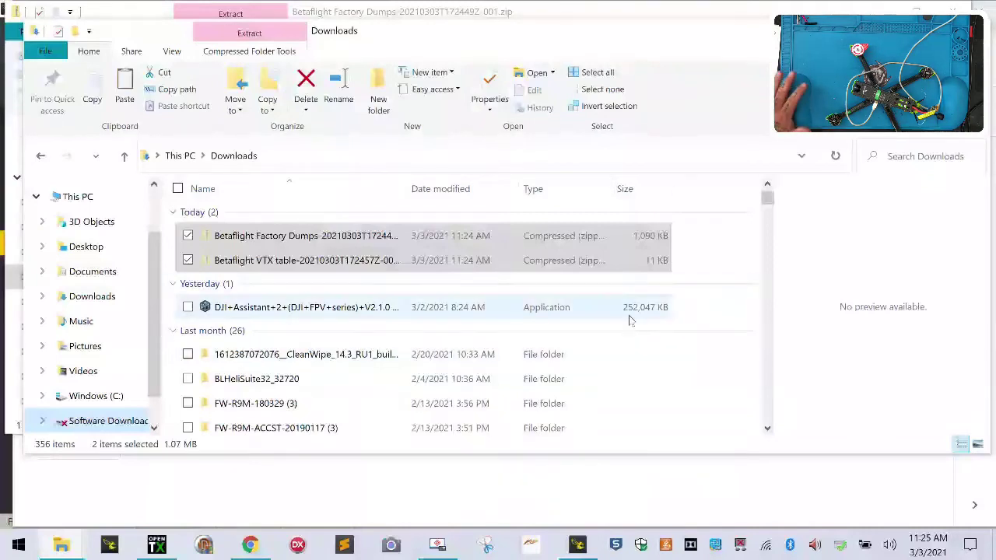
- Cut the two zips again and open Customer Files on Software Downloads (Z:)
right_click(336, 260)
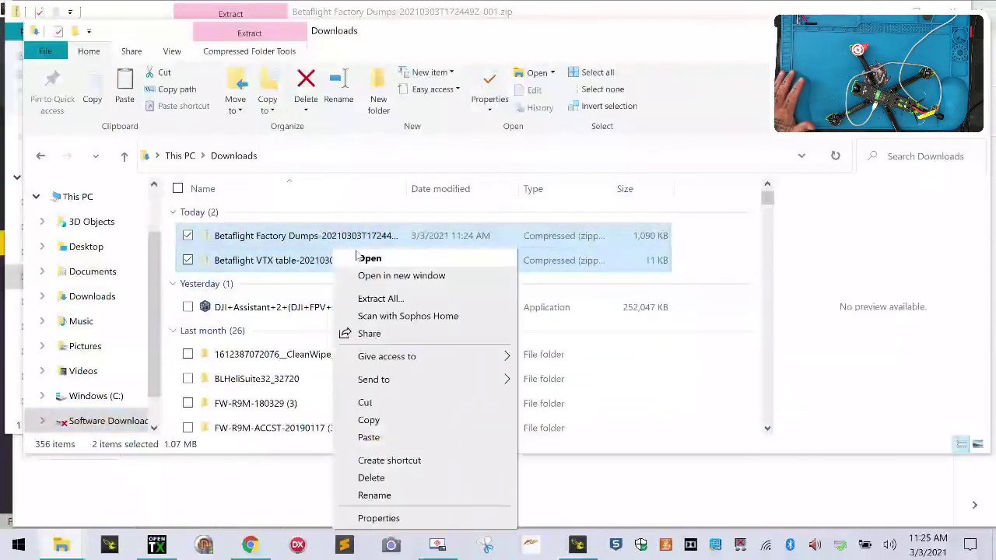
left_click(365, 402)
left_click(139, 420)
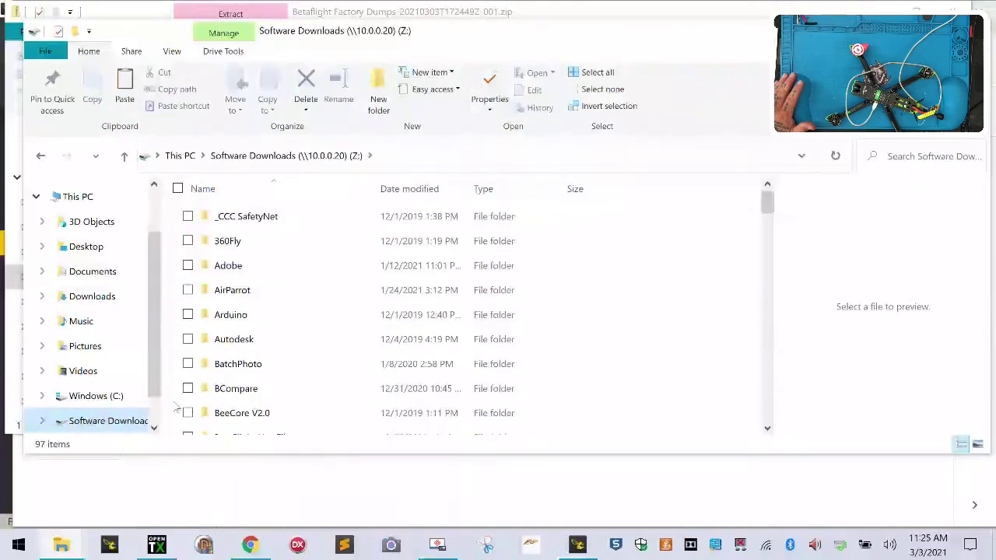
scroll(280, 413, "down", 5)
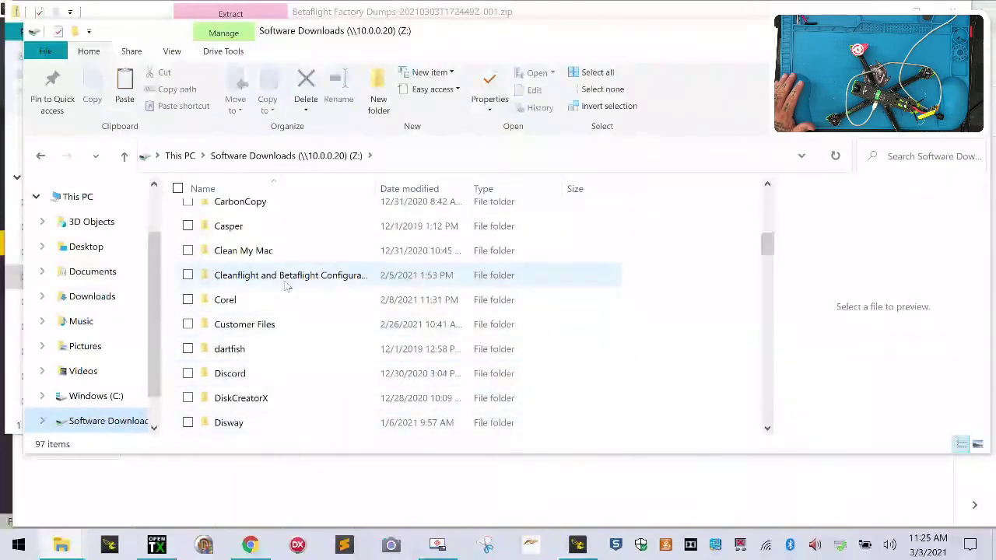
left_click(286, 317)
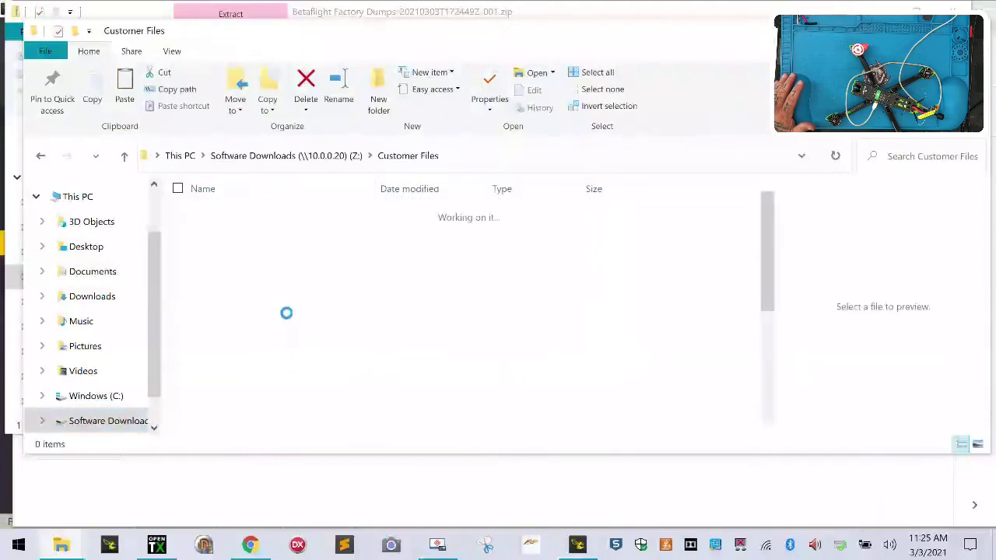
- Create a new folder in Customer Files named with the RMA case number, and open it
left_click(390, 82)
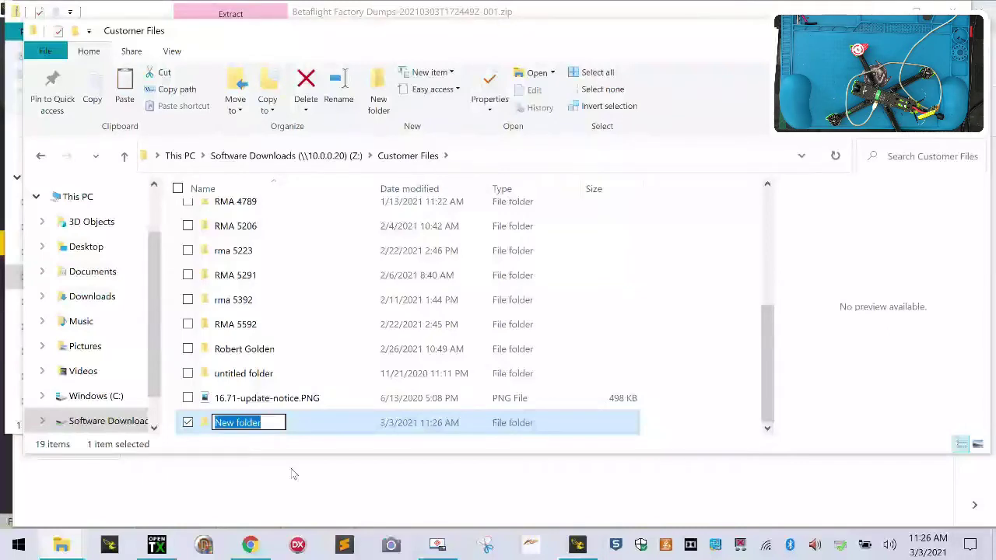
type("RMA 5631")
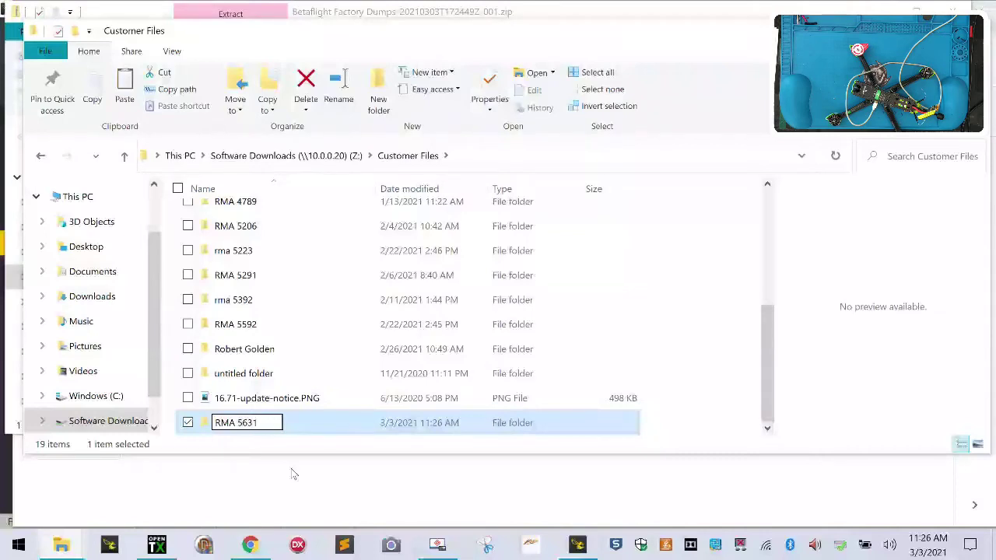
key("Return")
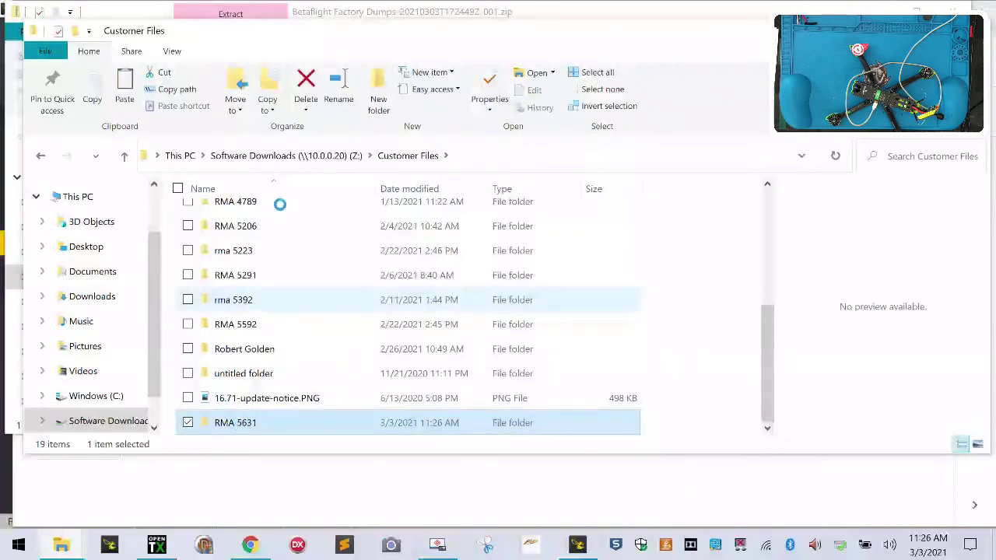
key("Return")
- Create and open a subfolder named 'iflight nazgul5 v2 analog dumps'
key("ctrl+shift+n")
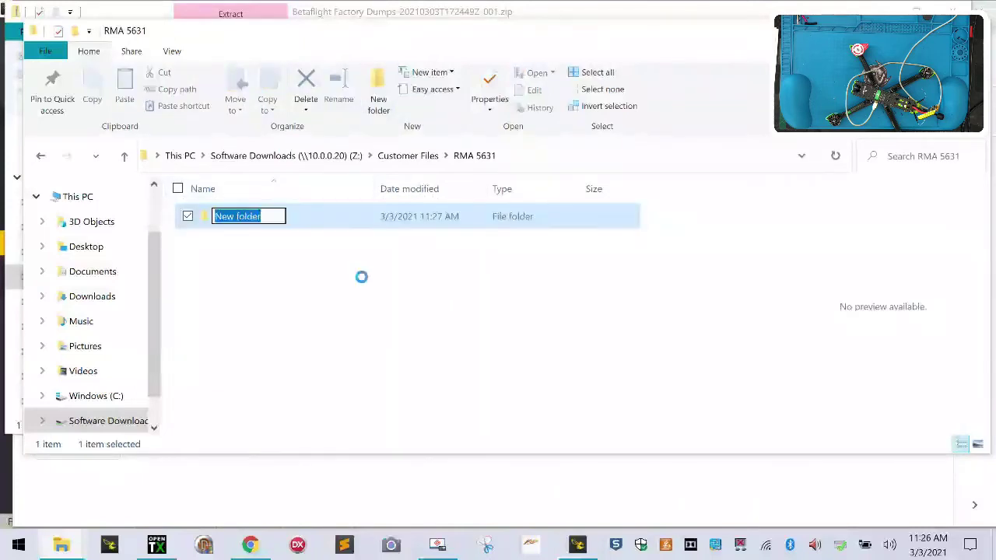
type("ig")
type("light")
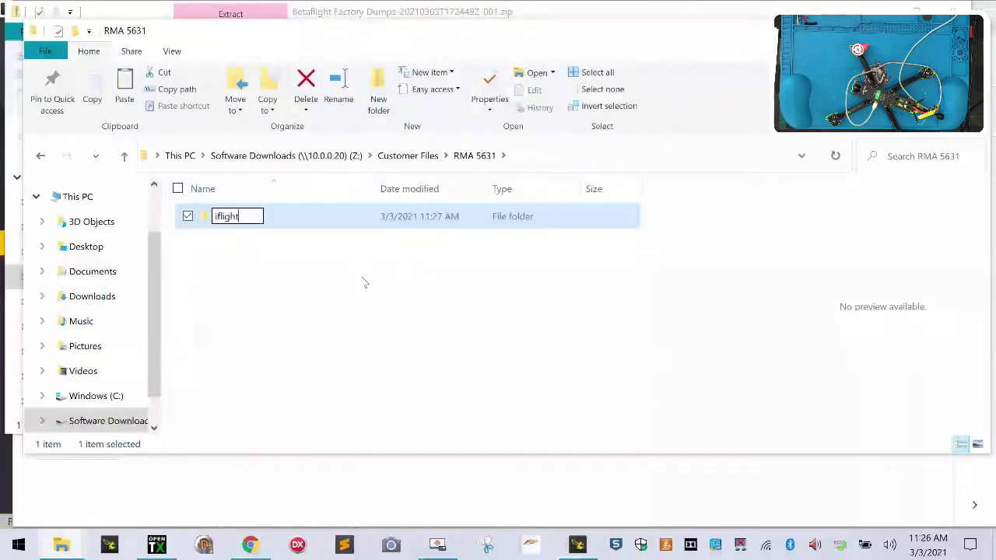
type(" nazgul5")
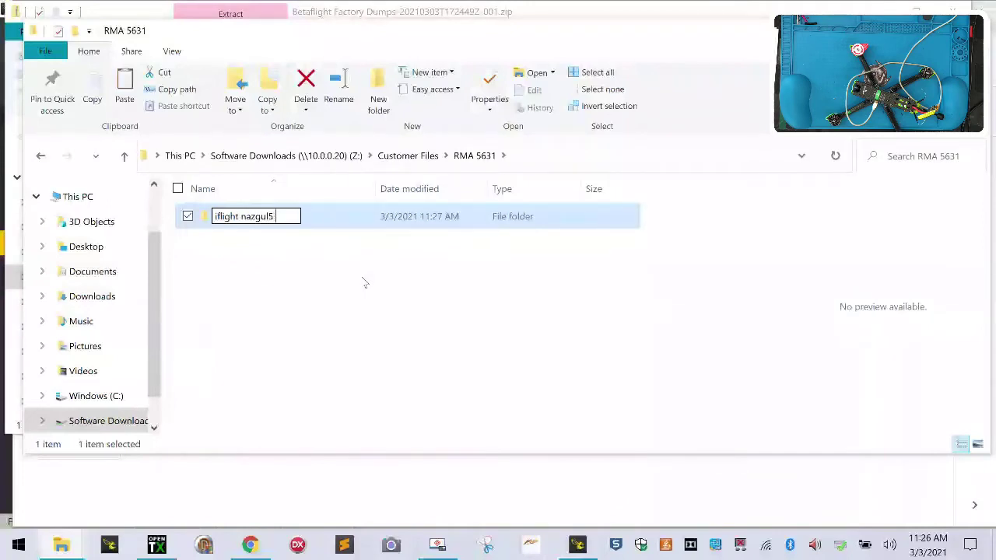
type("v2 analog du")
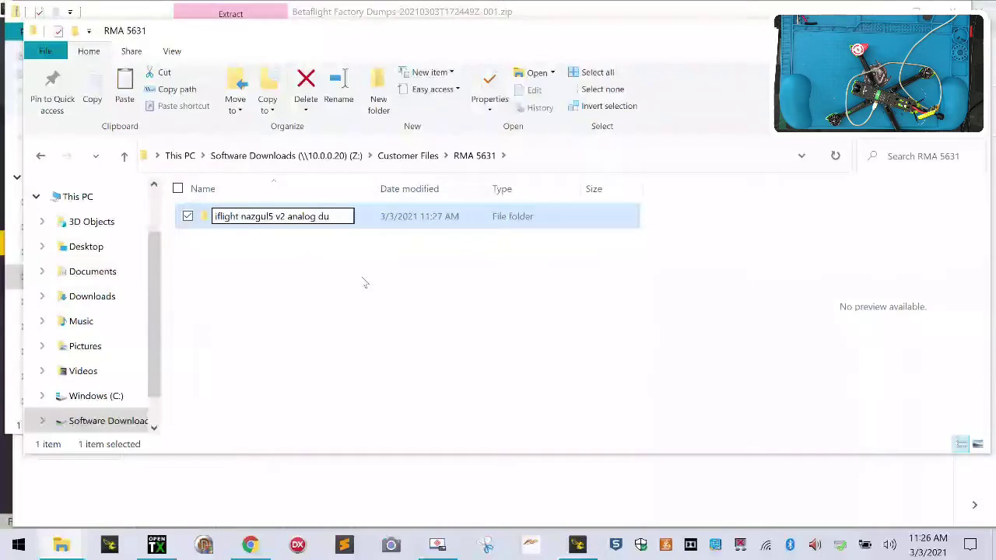
type("mps")
key("Return")
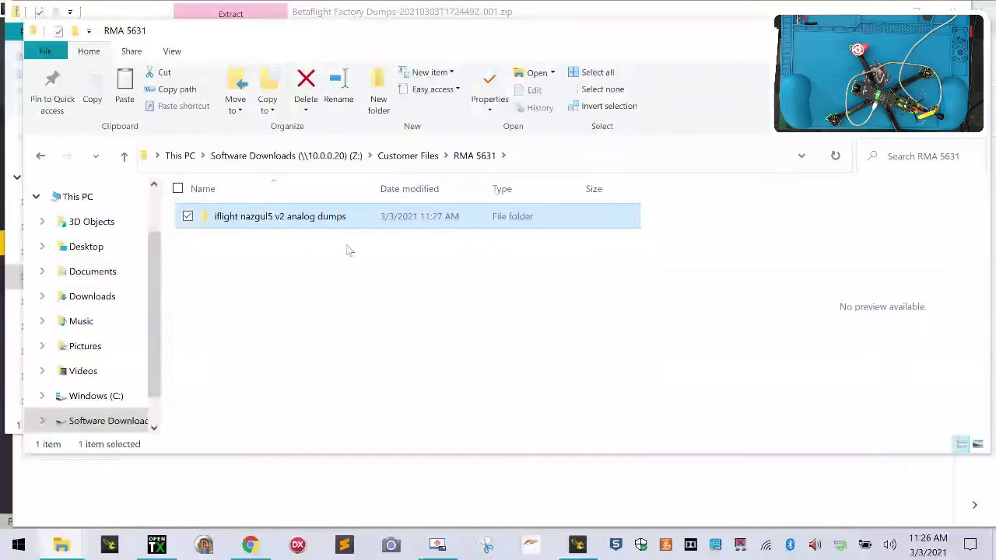
double_click(323, 219)
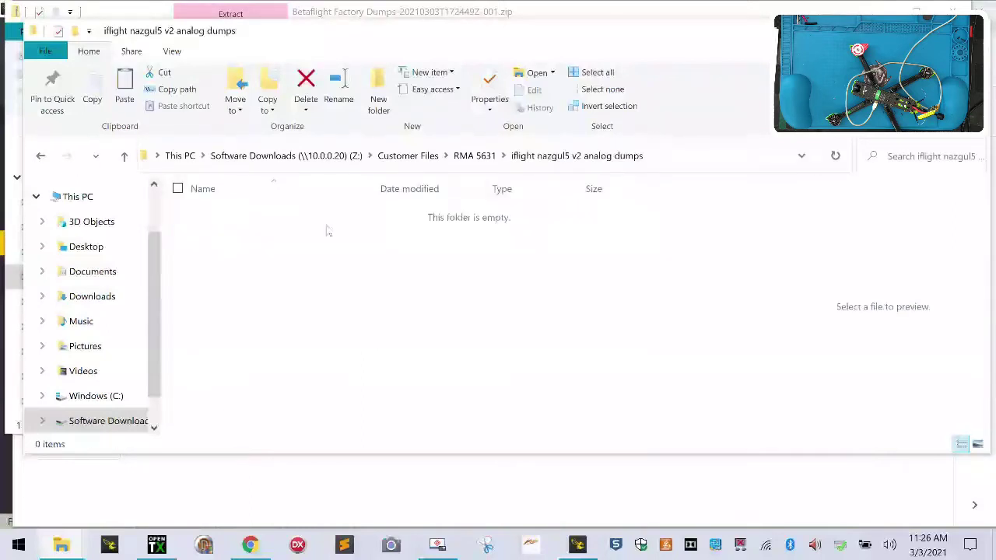
- Paste both Betaflight zips into the dumps folder, allow the blocked zips, and select the VTX table zip
right_click(326, 225)
key("Escape")
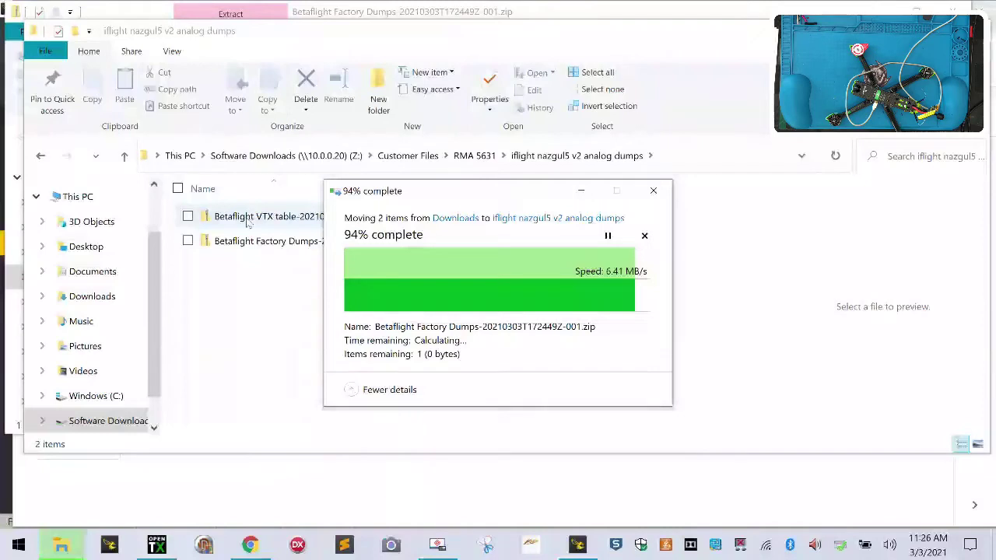
left_click(265, 218)
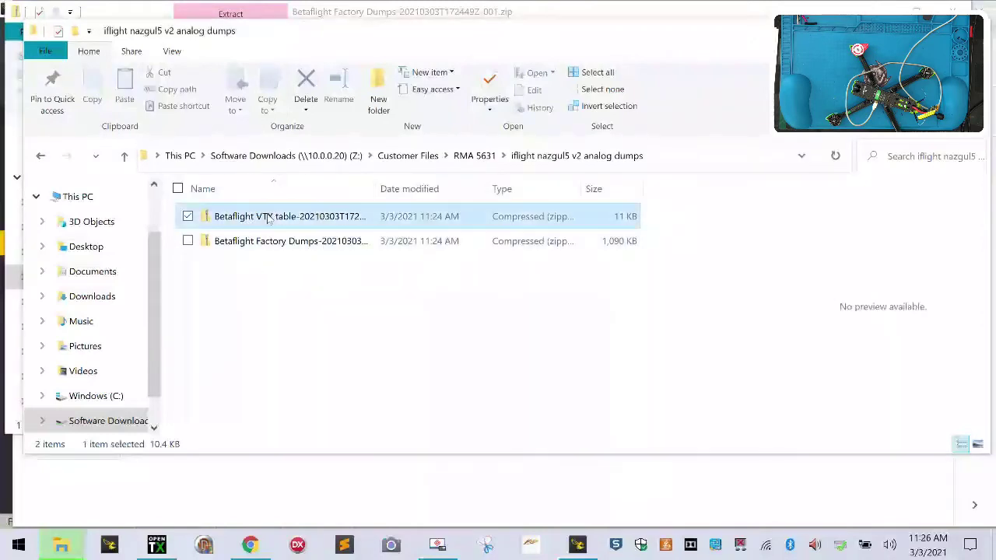
left_click(267, 241, "shift")
key("Return")
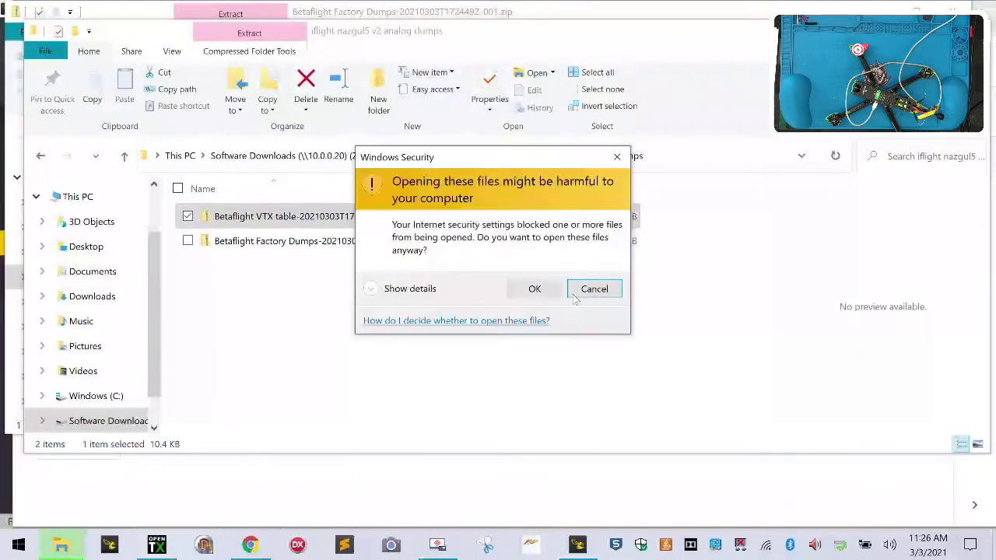
left_click(534, 288)
right_click(265, 216)
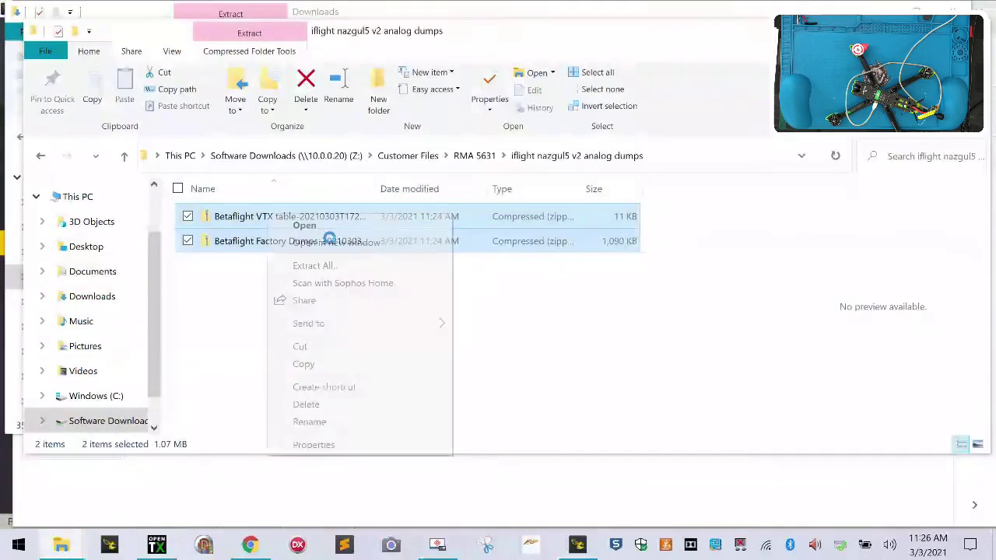
left_click(245, 216)
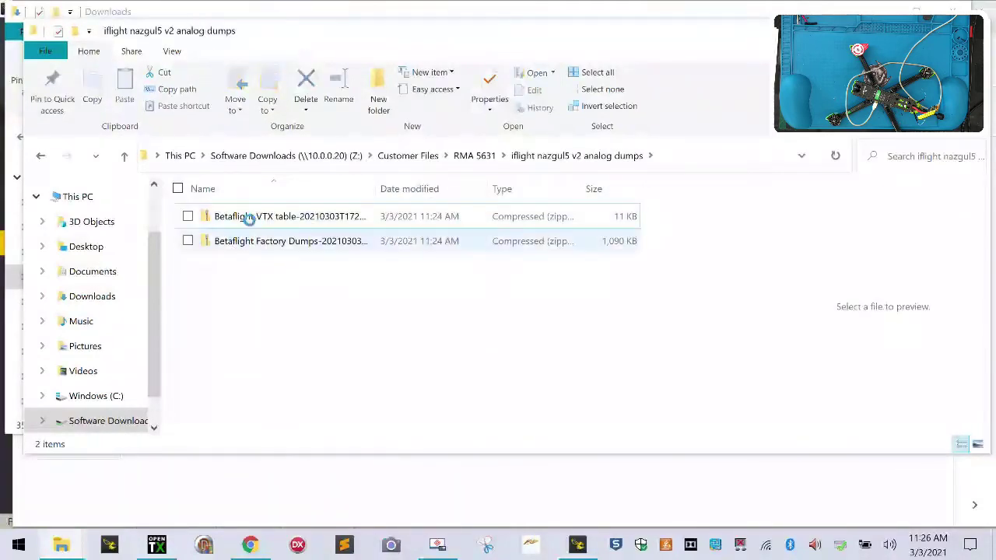
left_click(249, 216)
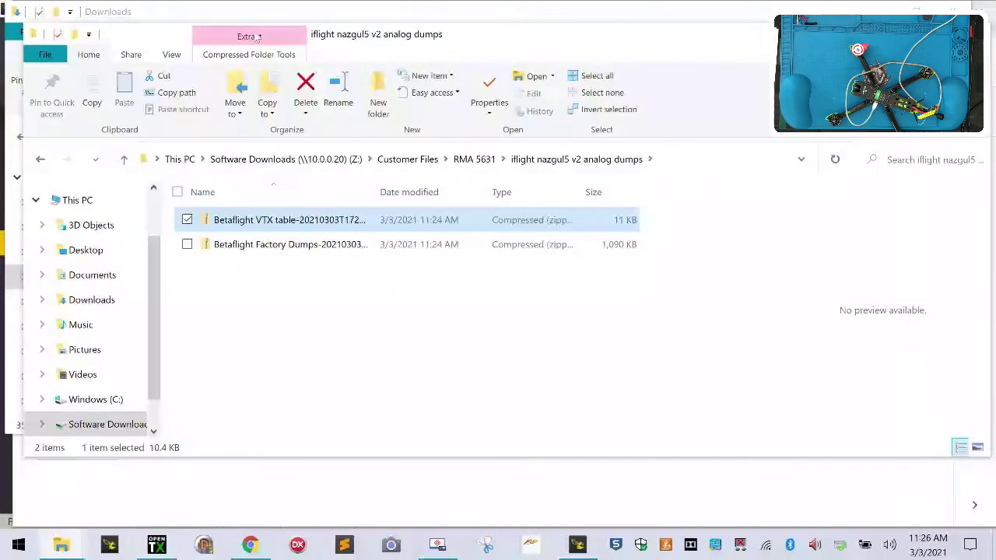
- Extract the VTX table and Factory Dumps zips with Extract all to their suggested folders
left_click(264, 43)
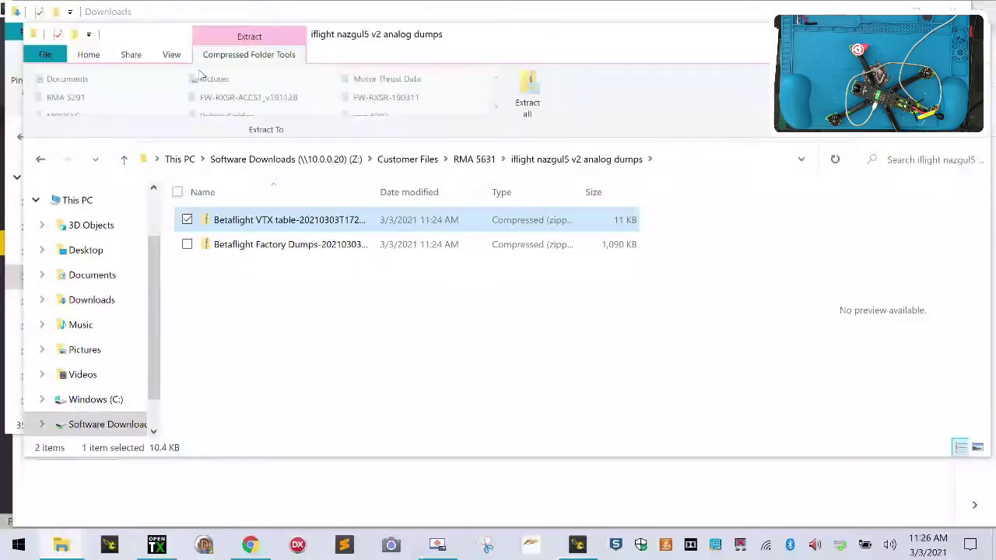
left_click(90, 58)
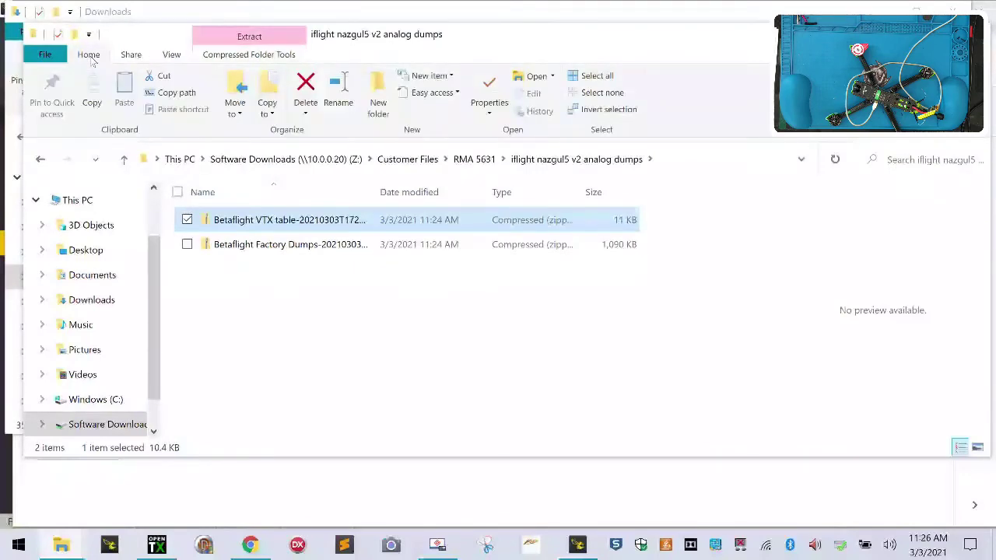
left_click(263, 37)
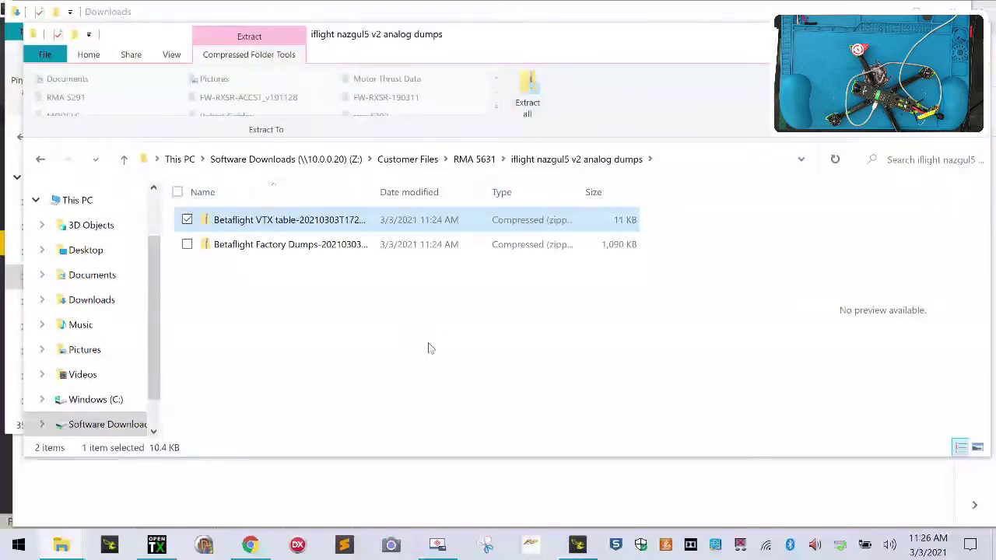
key("Return")
left_click(219, 254)
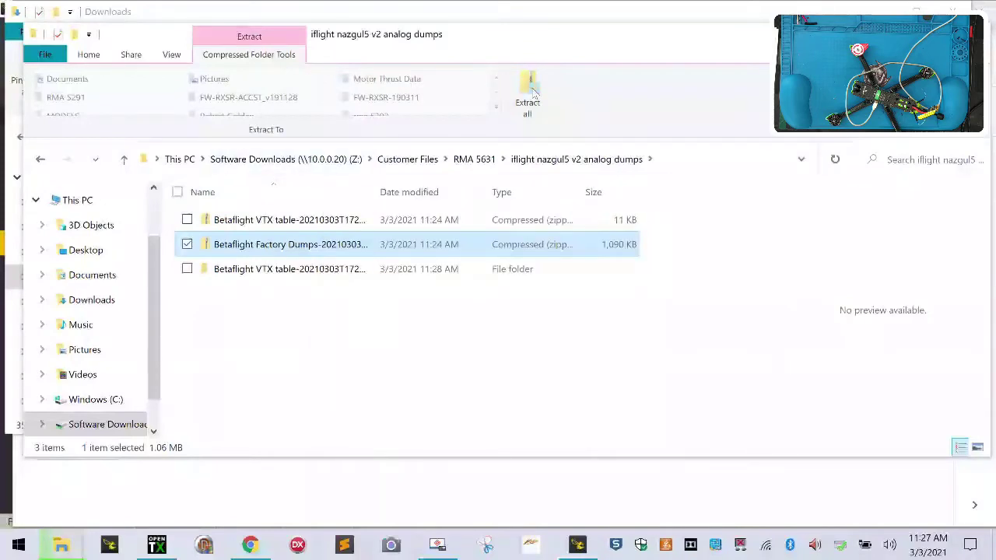
left_click(535, 102)
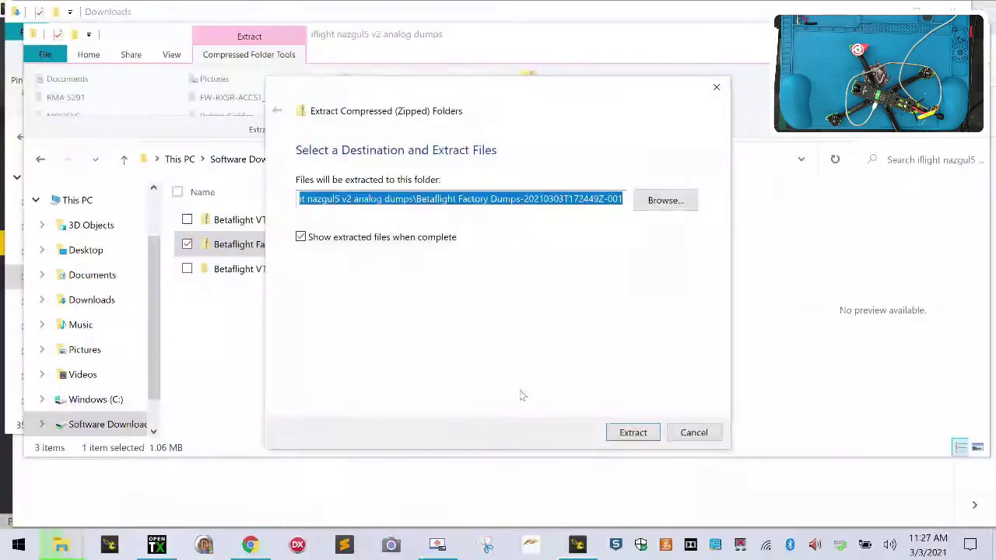
key("Return")
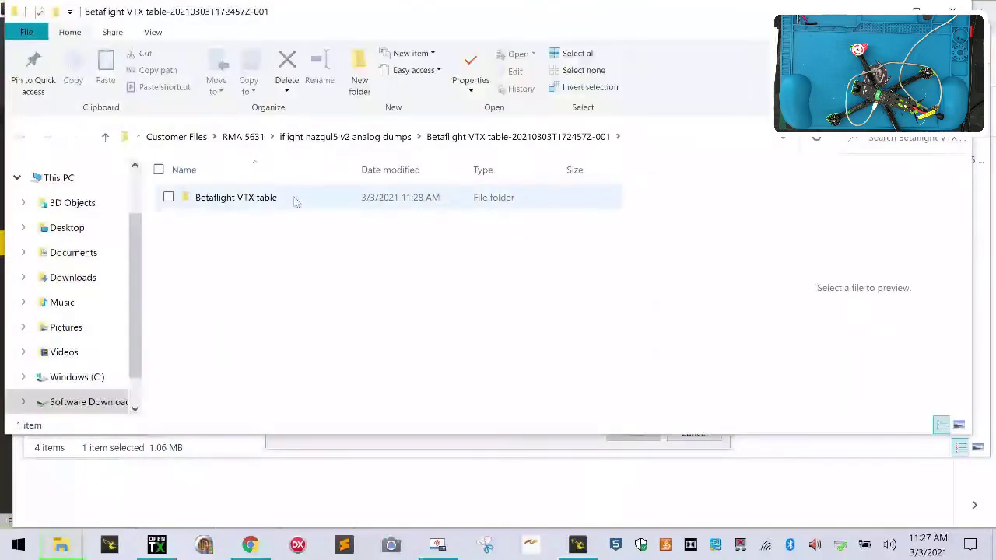
- Apply the board's custom defaults in Betaflight Configurator and calibrate the accelerometer
left_click(584, 546)
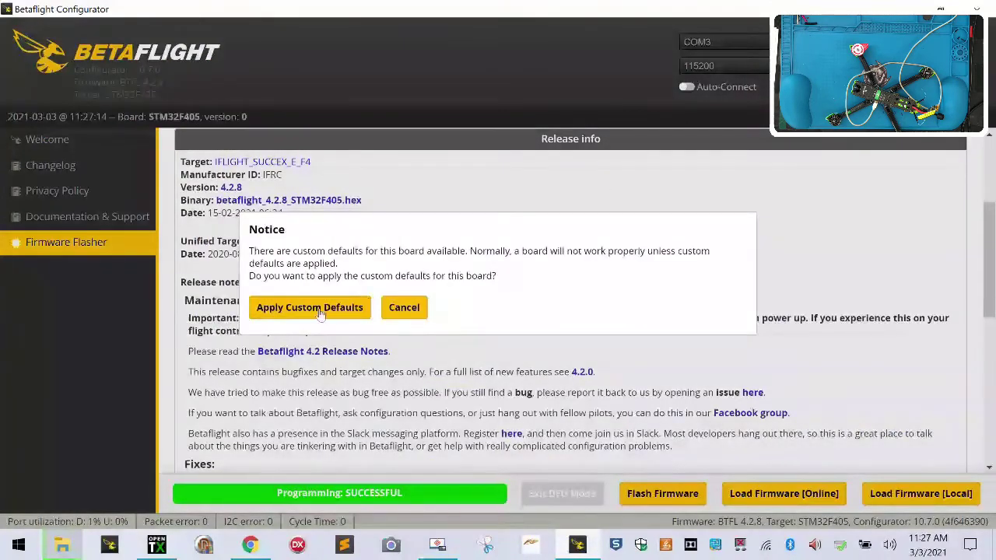
left_click(319, 310)
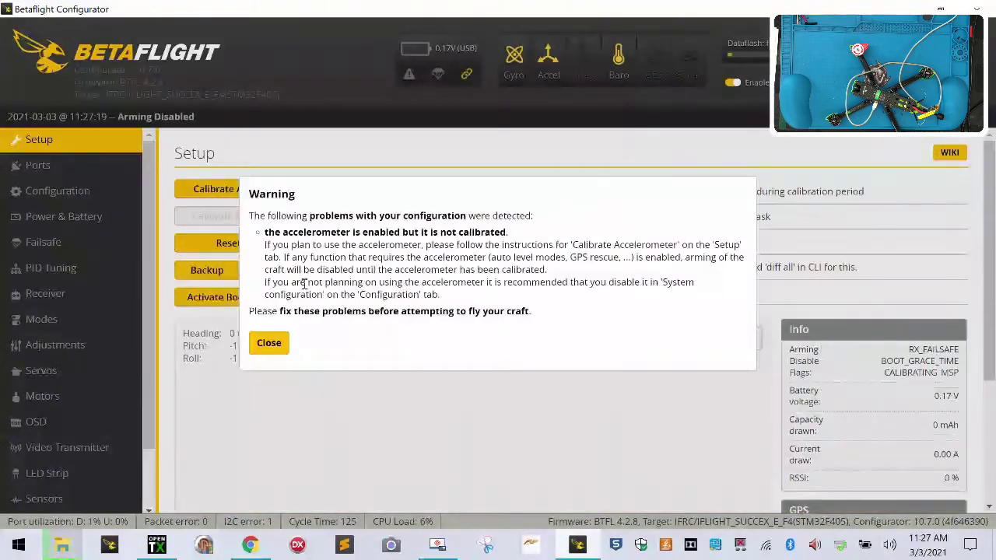
left_click(270, 343)
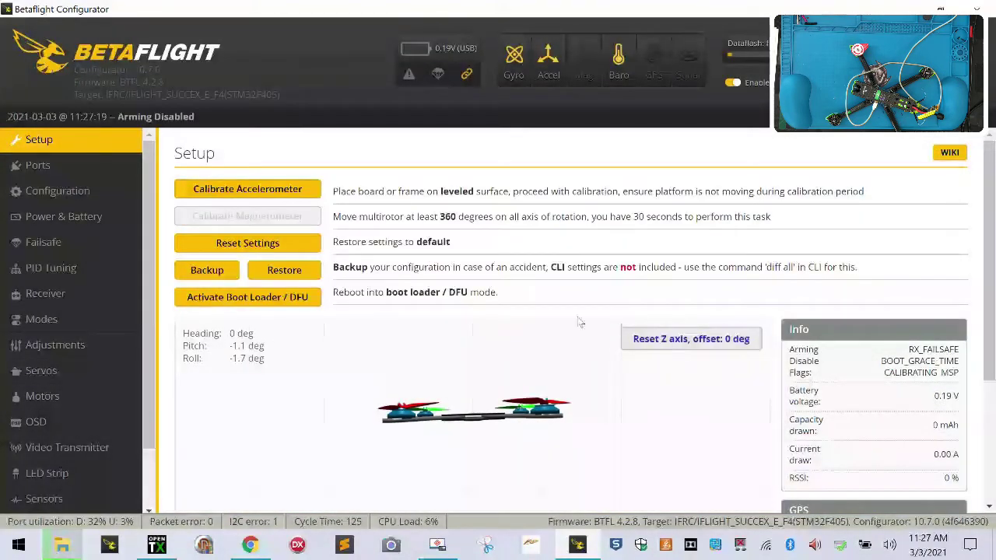
left_click(248, 188)
- Look over the Ports, Power & Battery and Configuration pages, then return to File Explorer
left_click(116, 168)
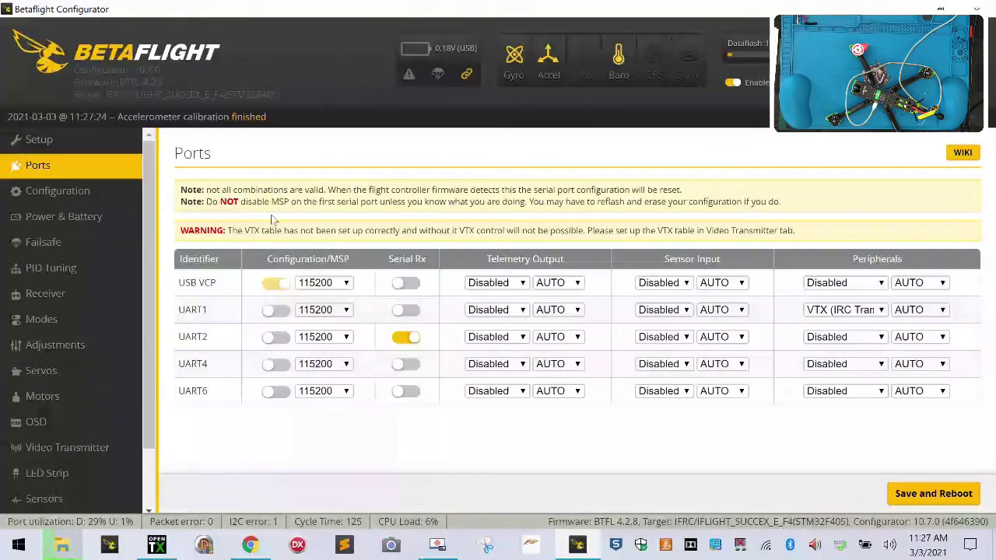
left_click(35, 216)
left_click(41, 193)
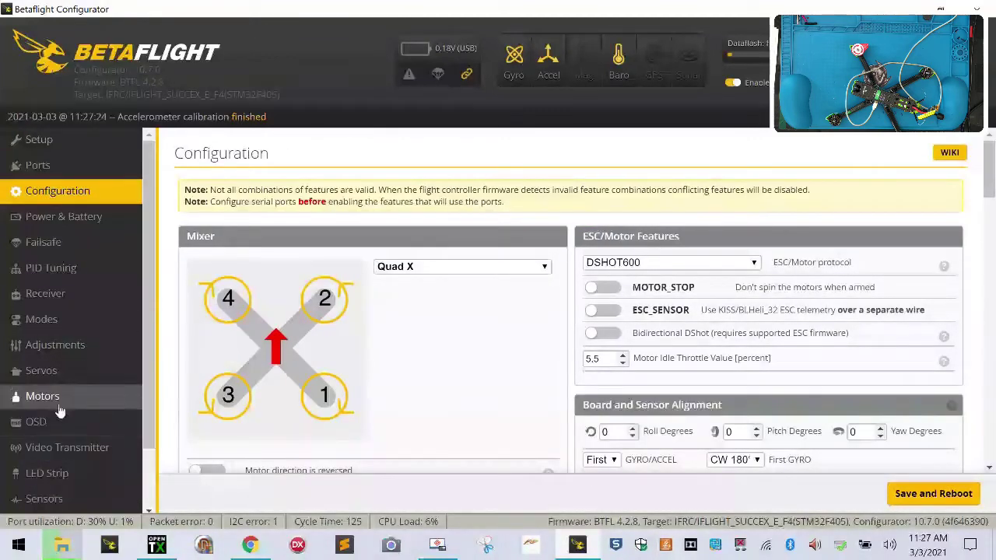
left_click(62, 545)
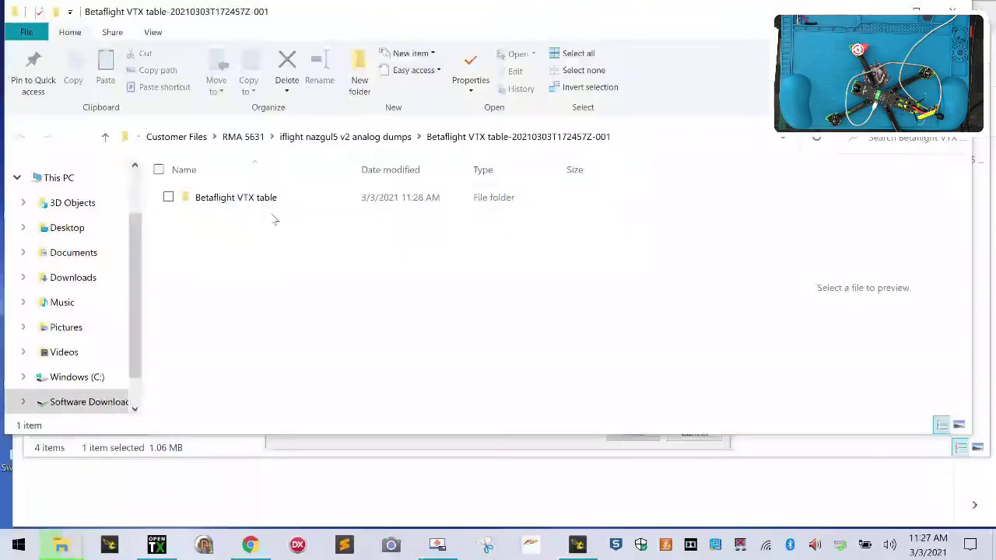
- Open the extracted Betaflight Factory Dumps folder and look into the Nazgul XL5 folder
left_click(354, 137)
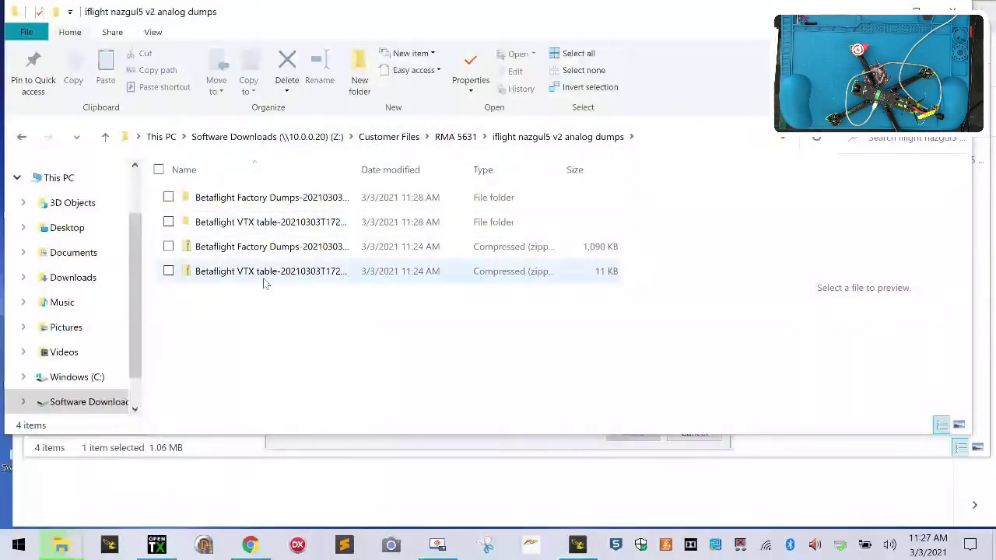
double_click(328, 198)
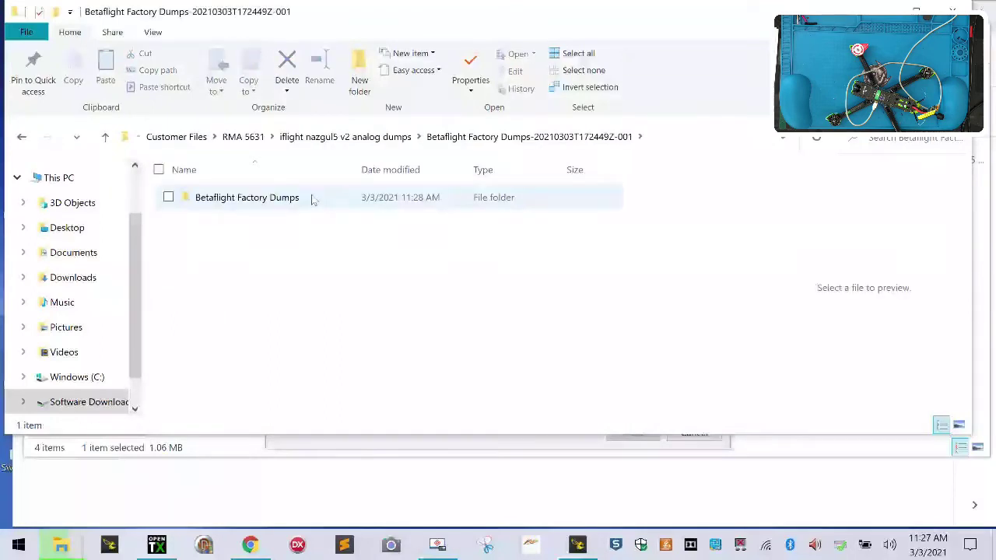
double_click(311, 200)
scroll(263, 363, "down", 5)
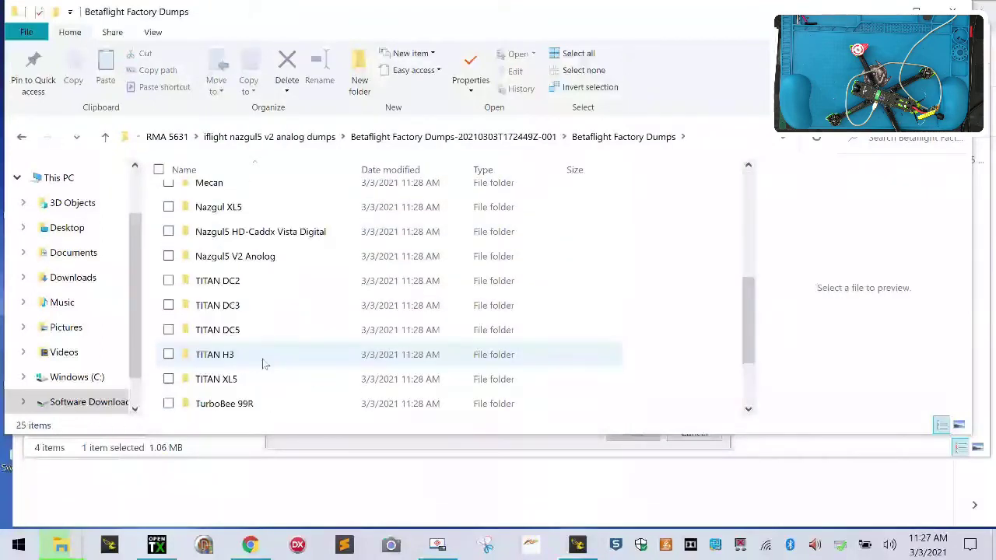
scroll(263, 364, "down", 2)
scroll(263, 361, "up", 4)
scroll(263, 358, "down", 2)
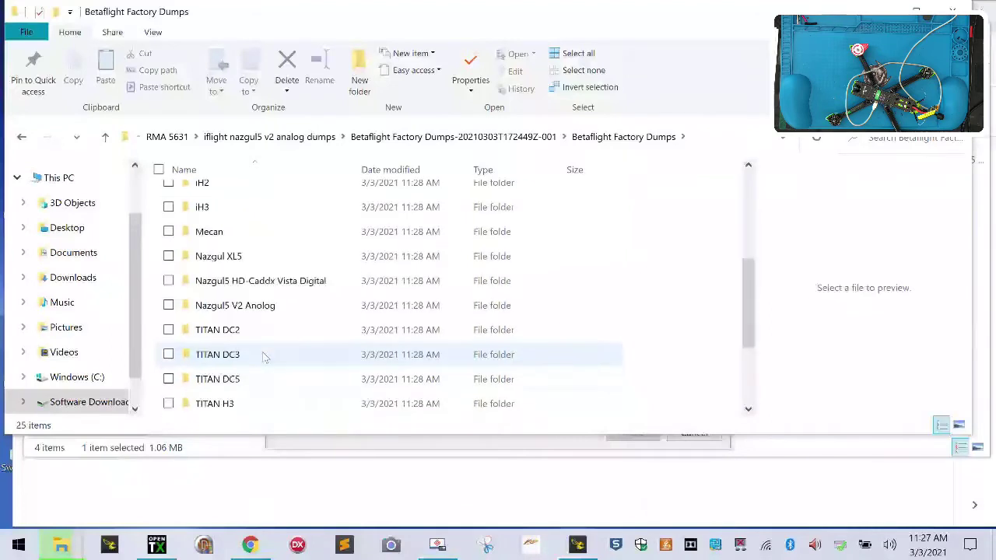
double_click(259, 260)
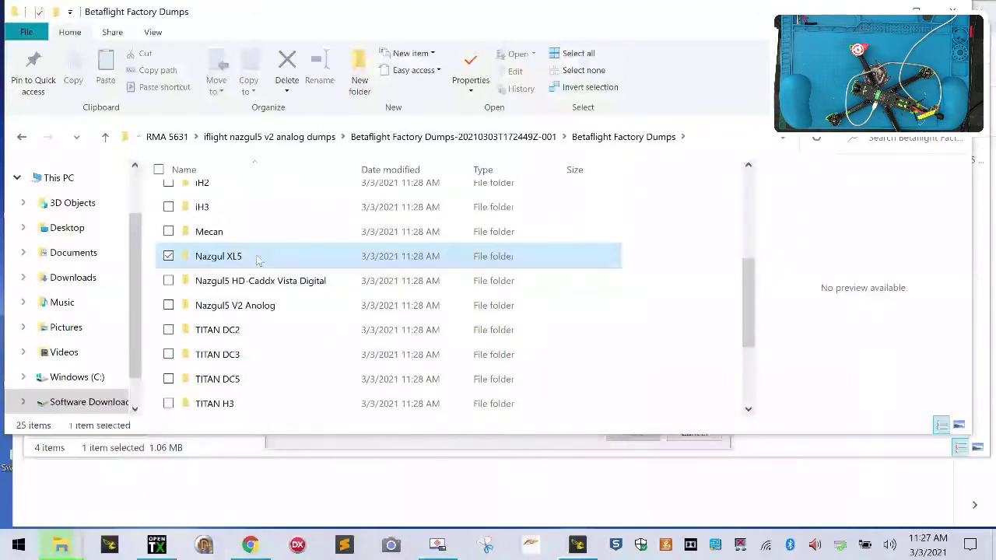
left_click(23, 137)
scroll(281, 383, "down", 2)
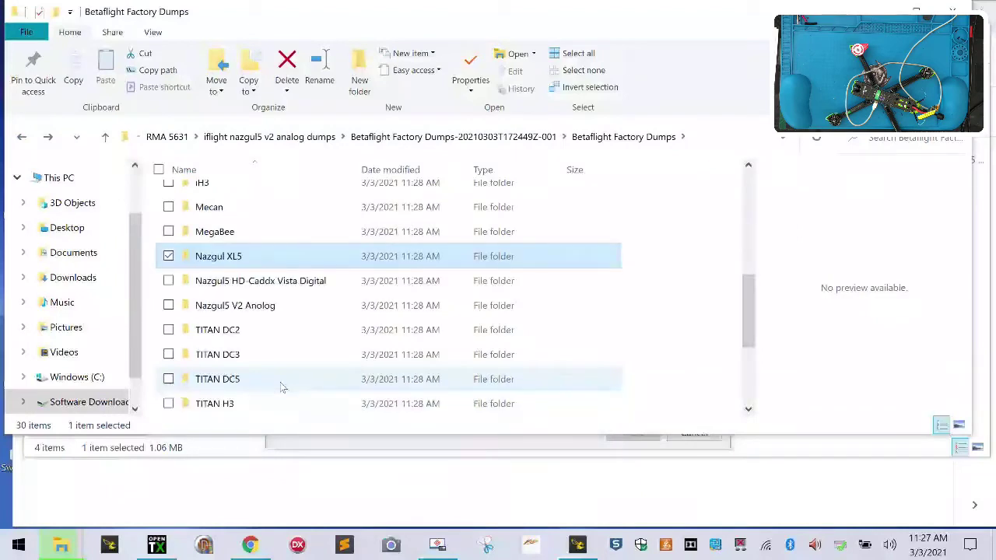
- Open Nazgul5 V2 Anolog > Succx-E F4 version and preview Nazgul5 V2 4S SBUS_BF4.2.0.txt
double_click(306, 306)
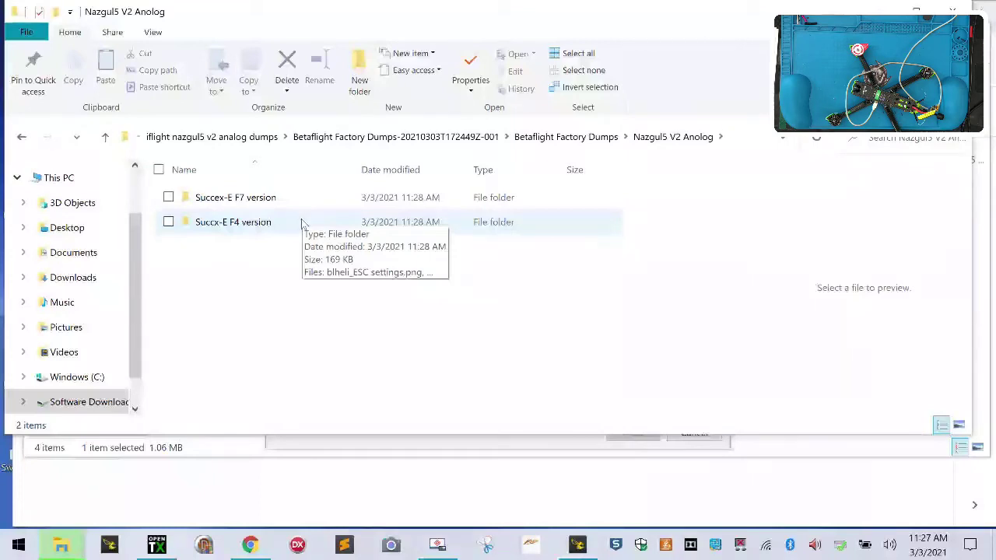
left_click(302, 223)
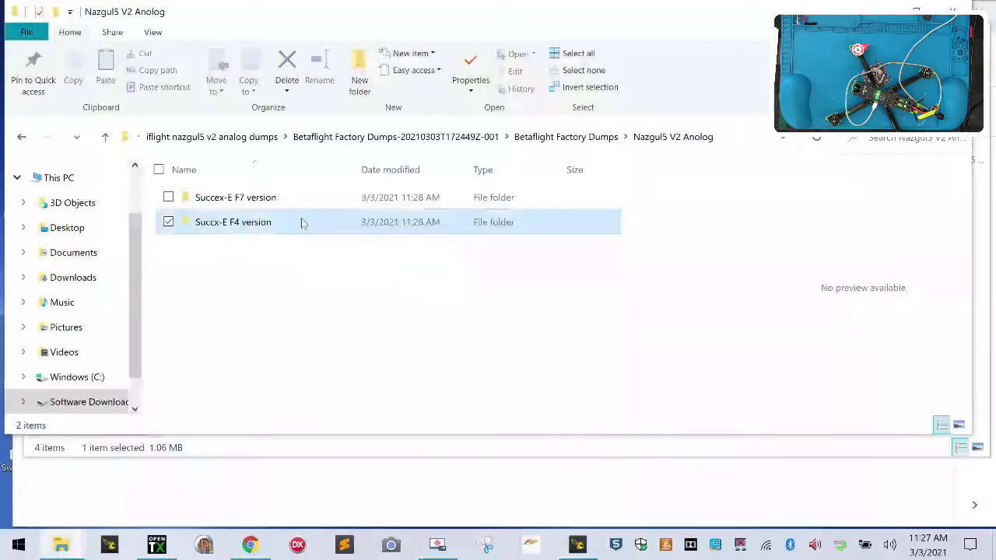
double_click(303, 223)
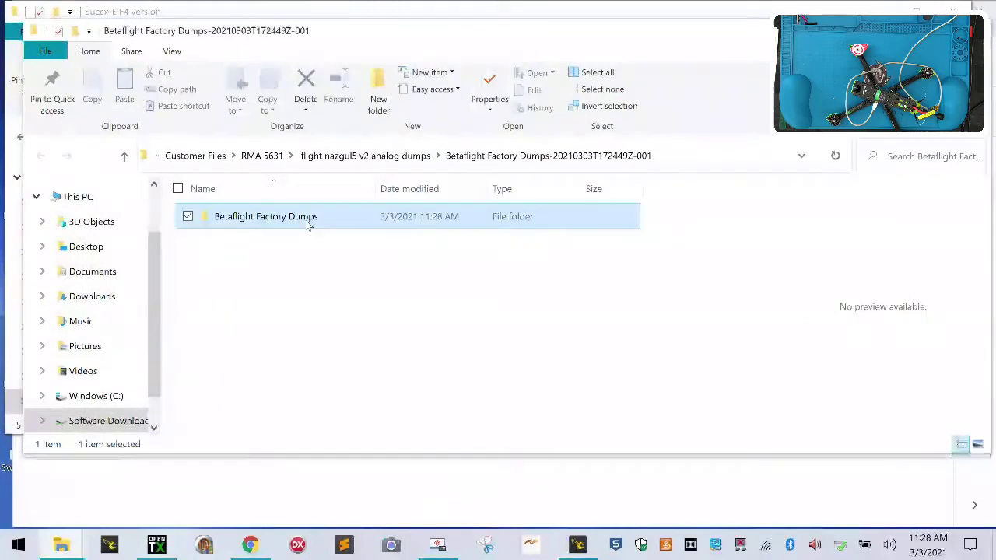
double_click(309, 224)
scroll(341, 313, "down", 4)
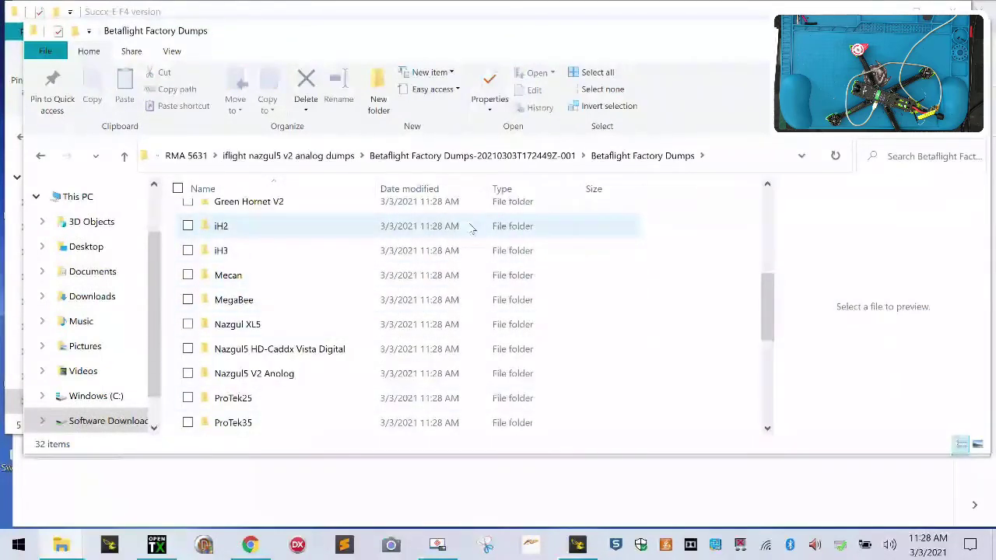
double_click(358, 375)
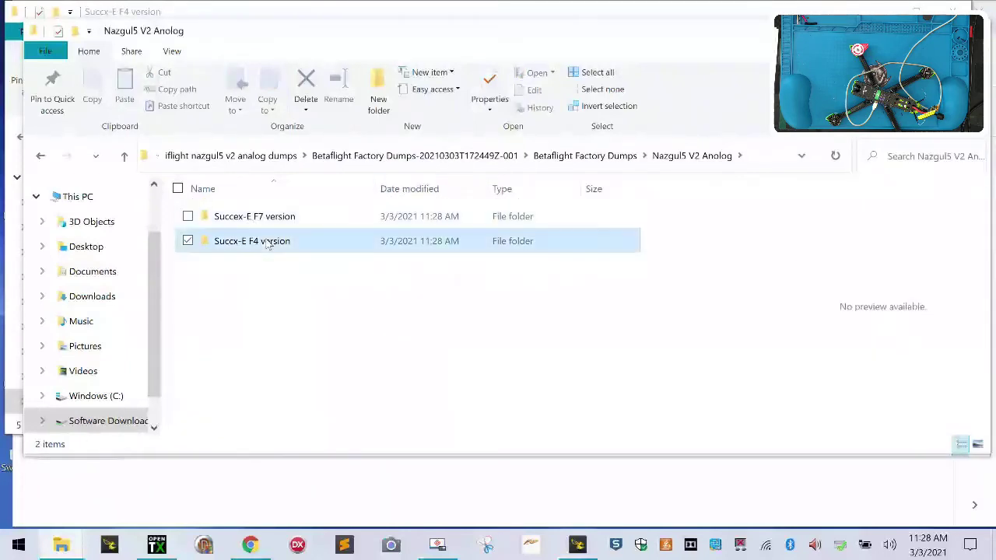
double_click(269, 241)
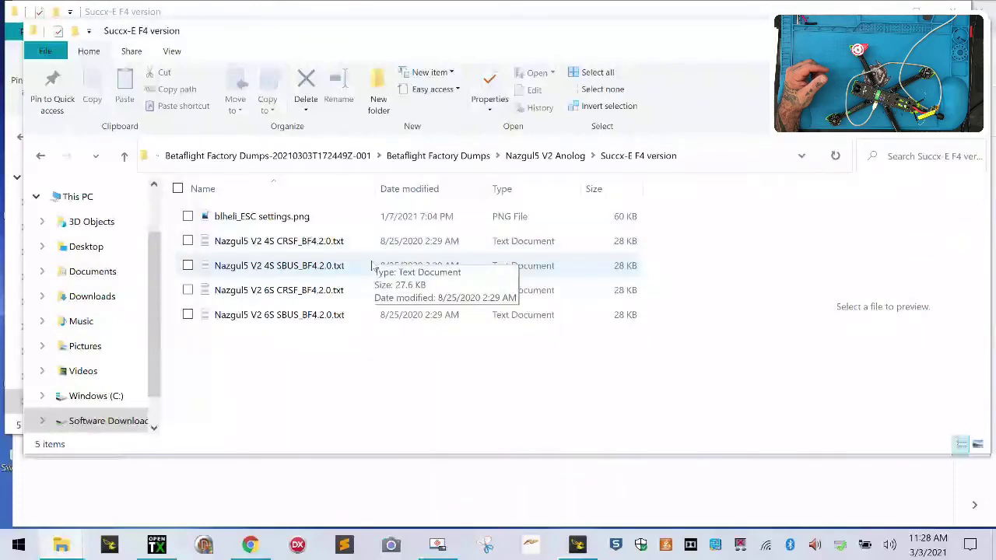
left_click(373, 266)
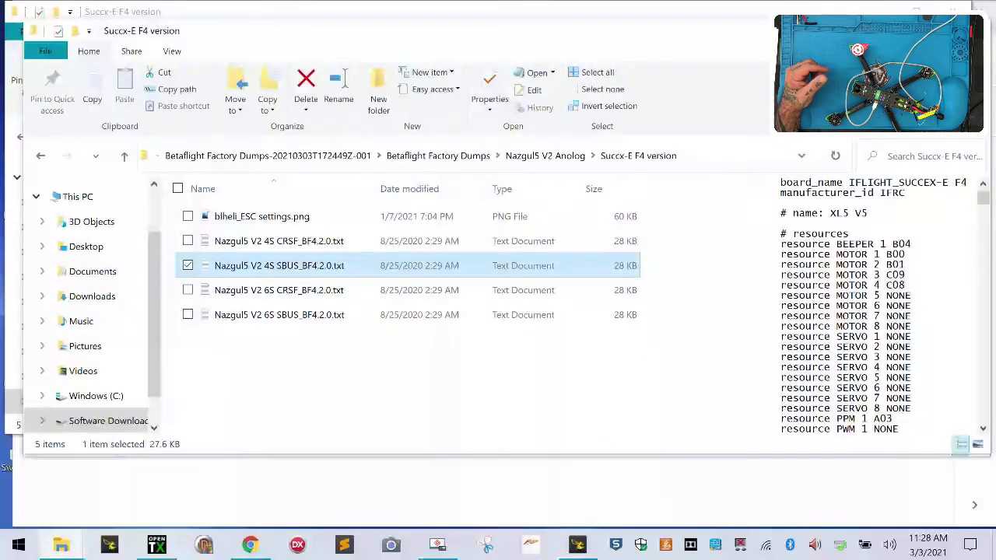
- Check the Receiver section in Configuration, then open Nazgul5 V2 4S SBUS_BF4.2.0.txt in Notepad
left_click(577, 545)
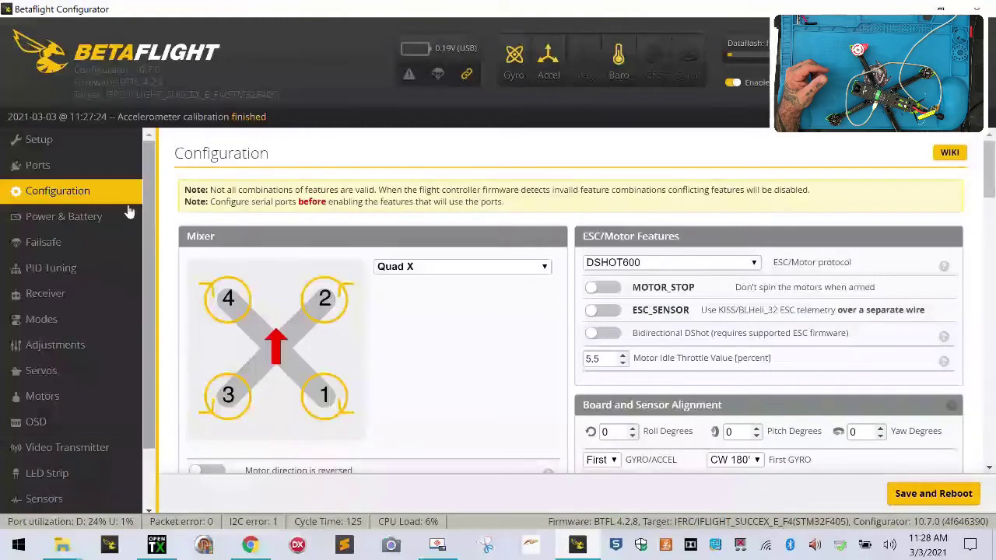
scroll(230, 326, "down", 5)
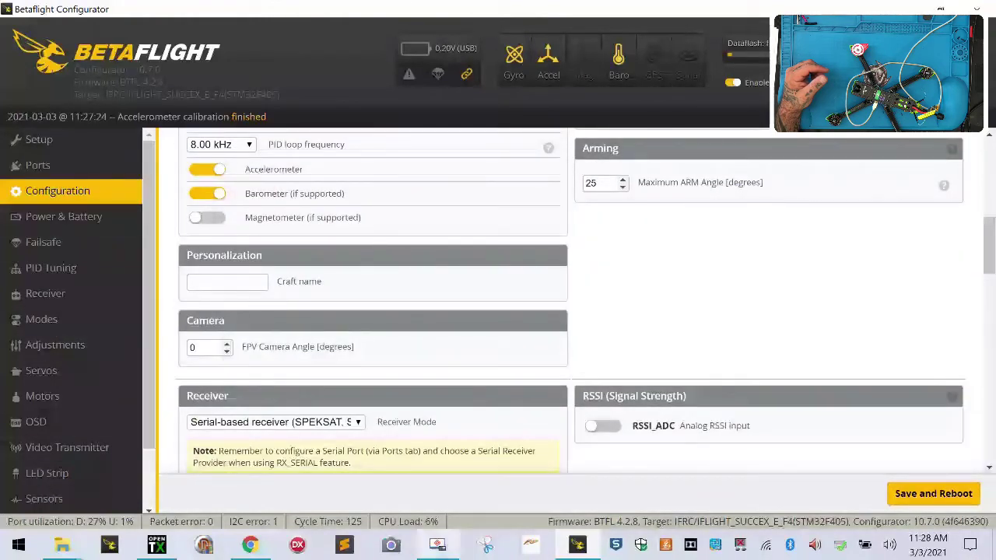
mouse_move(65, 550)
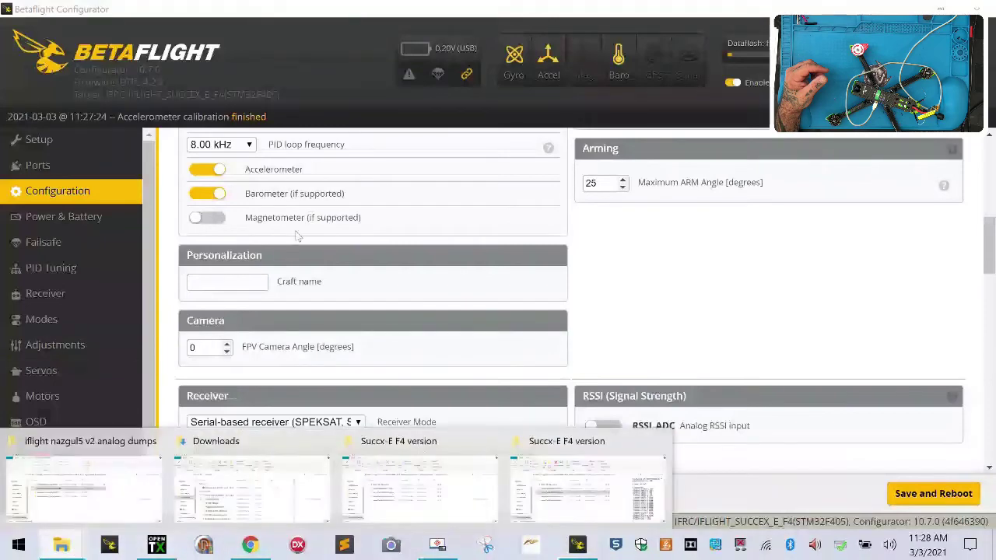
left_click(413, 483)
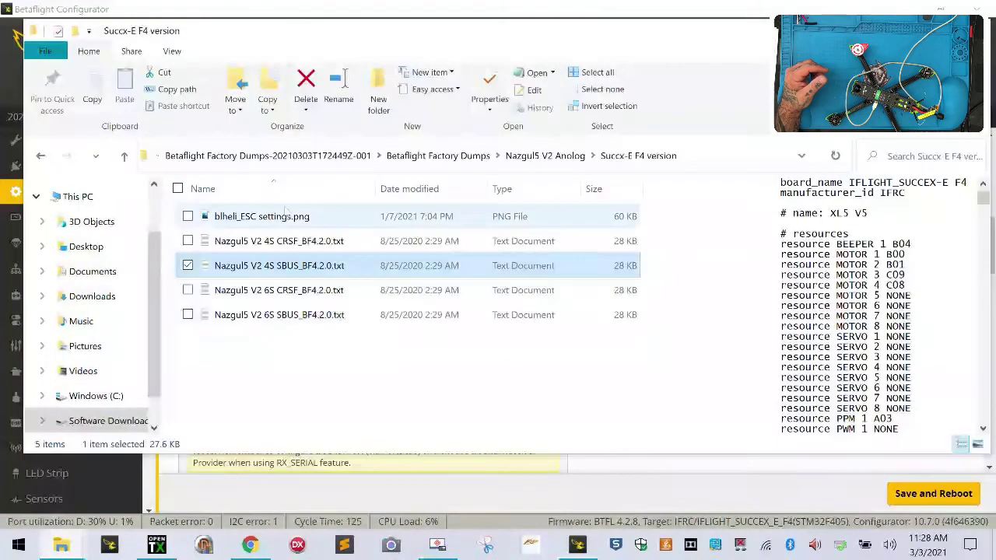
double_click(257, 266)
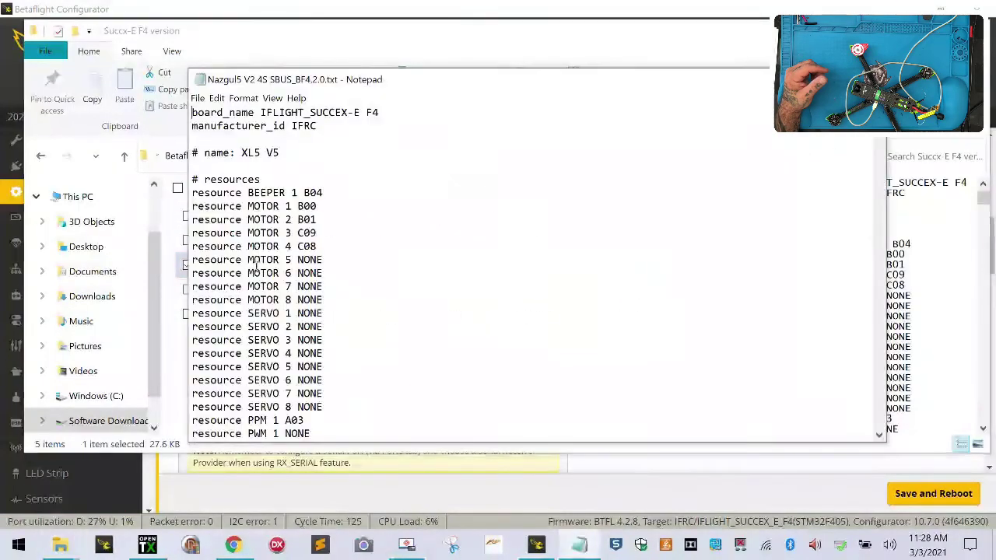
- Select and copy the entire settings dump text in Notepad
left_click(217, 99)
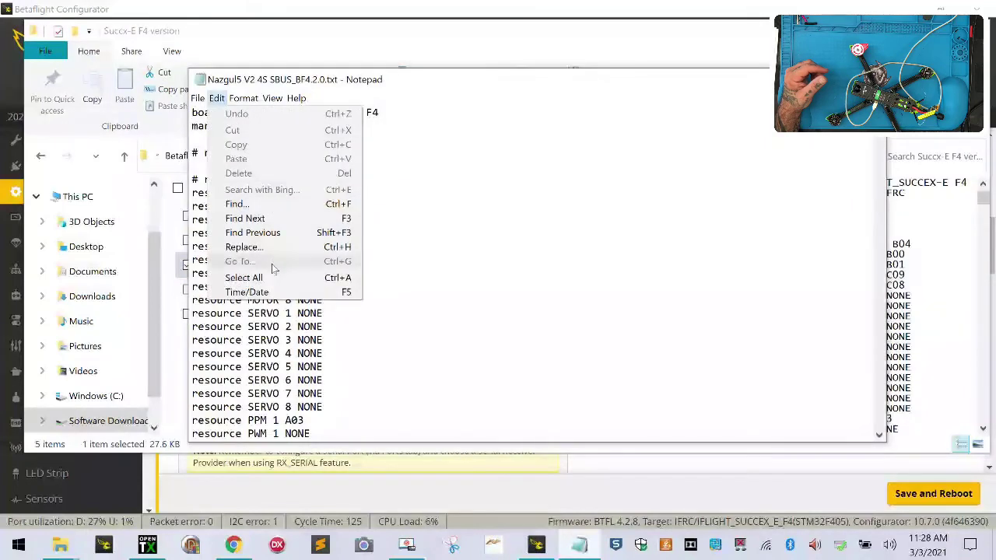
left_click(244, 278)
right_click(269, 204)
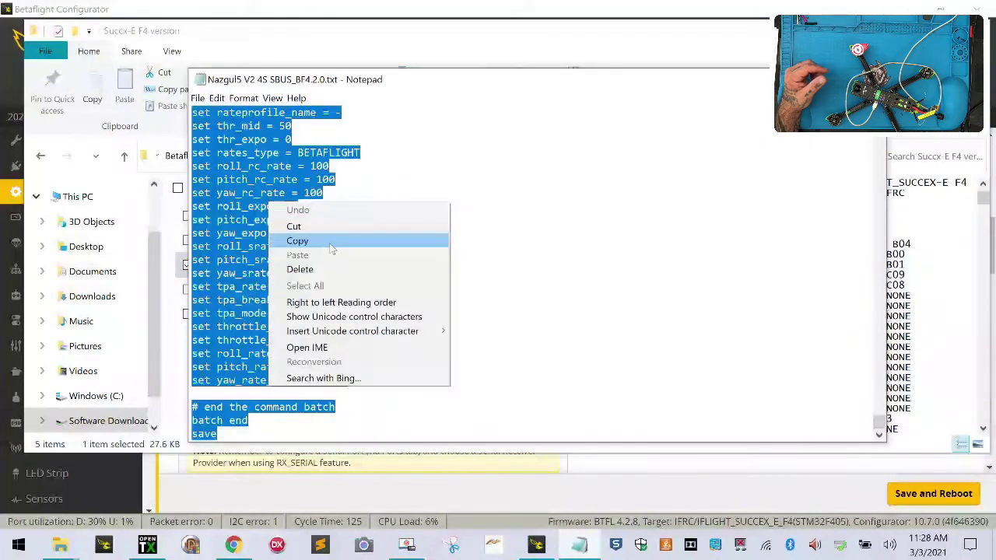
left_click(327, 242)
- Paste the settings dump into the Betaflight CLI and send the commands to the board
left_click(46, 483)
scroll(47, 482, "down", 3)
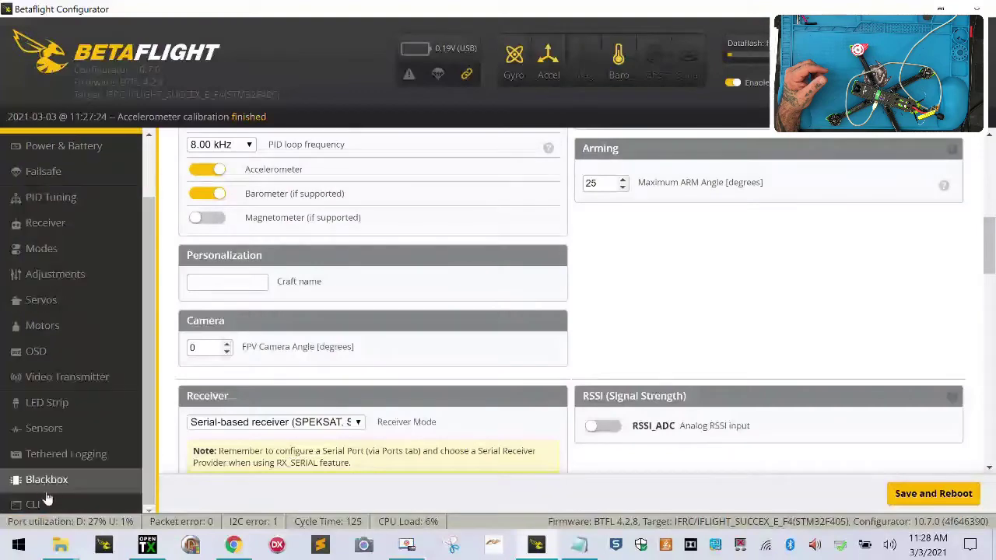
left_click(35, 504)
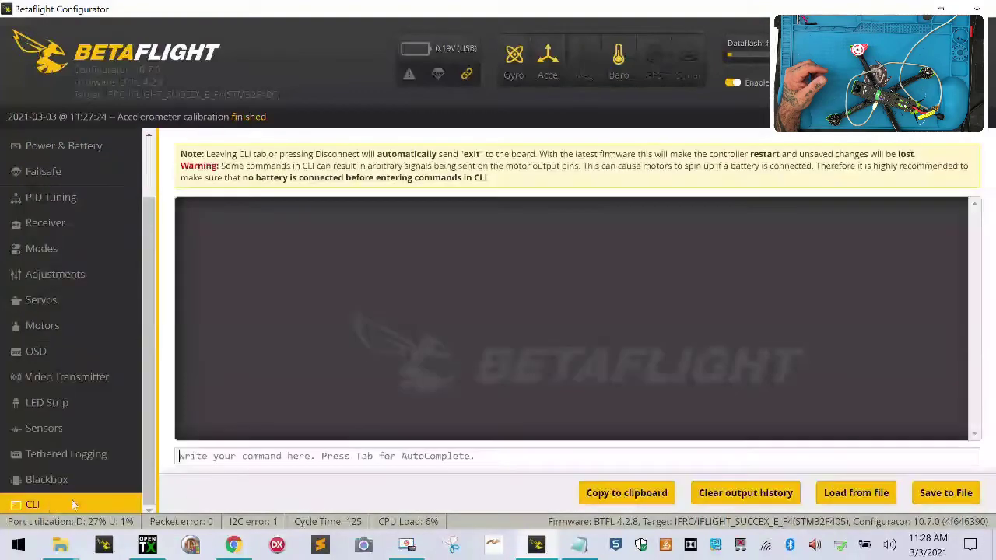
right_click(251, 460)
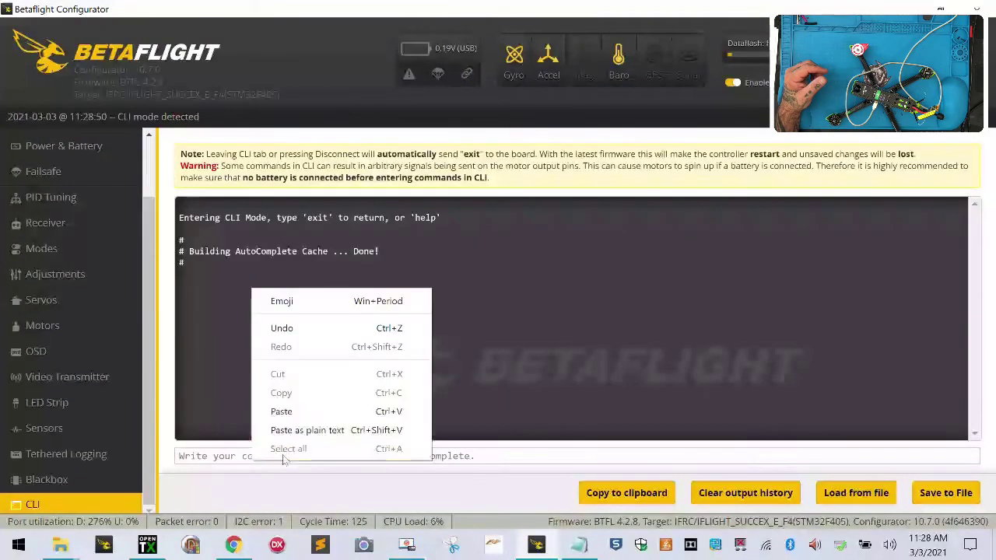
left_click(330, 411)
key("Return")
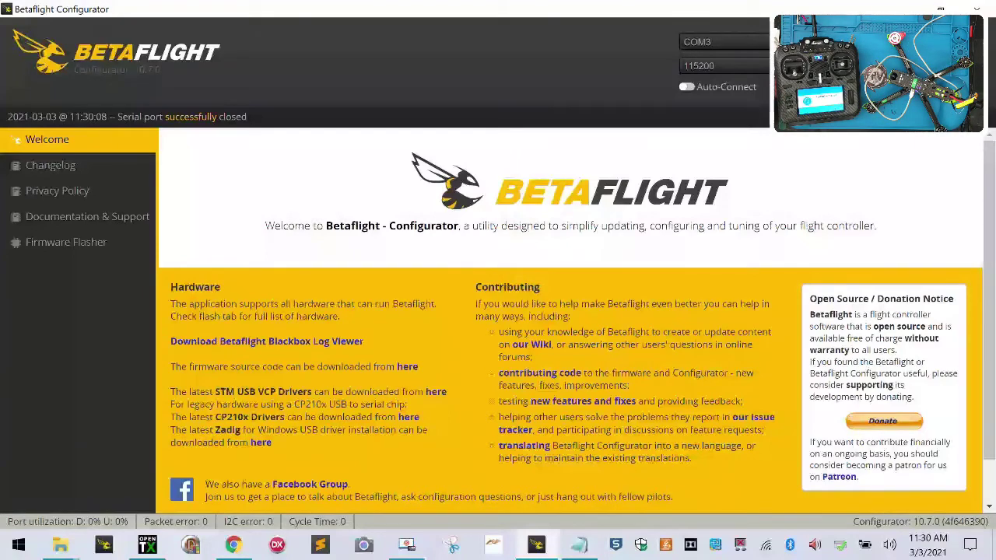
- Reconnect to the flight controller, reset the Z axis and calibrate the accelerometer
left_click(958, 66)
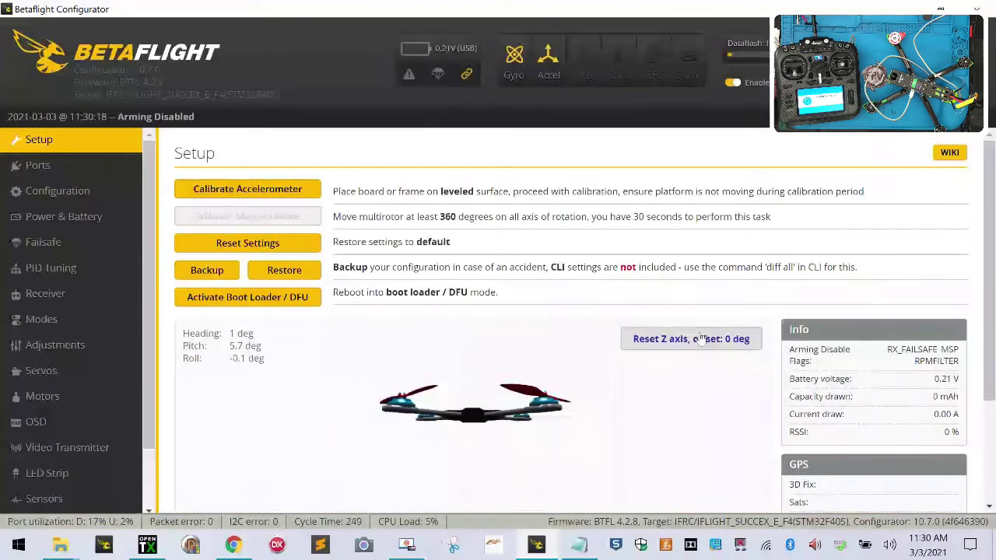
left_click(700, 340)
left_click(204, 189)
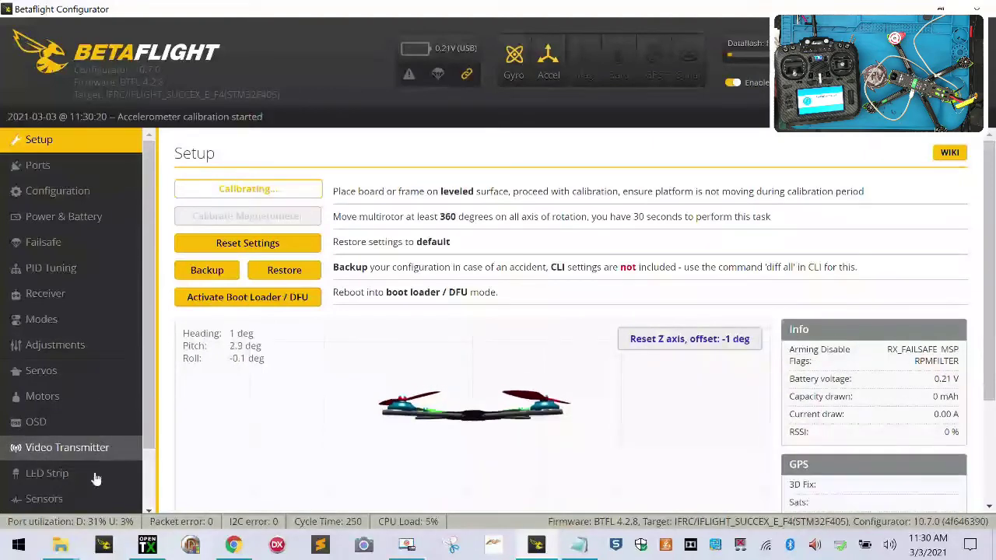
- Look over the Video Transmitter page, then go to the Configuration settings page
left_click(78, 447)
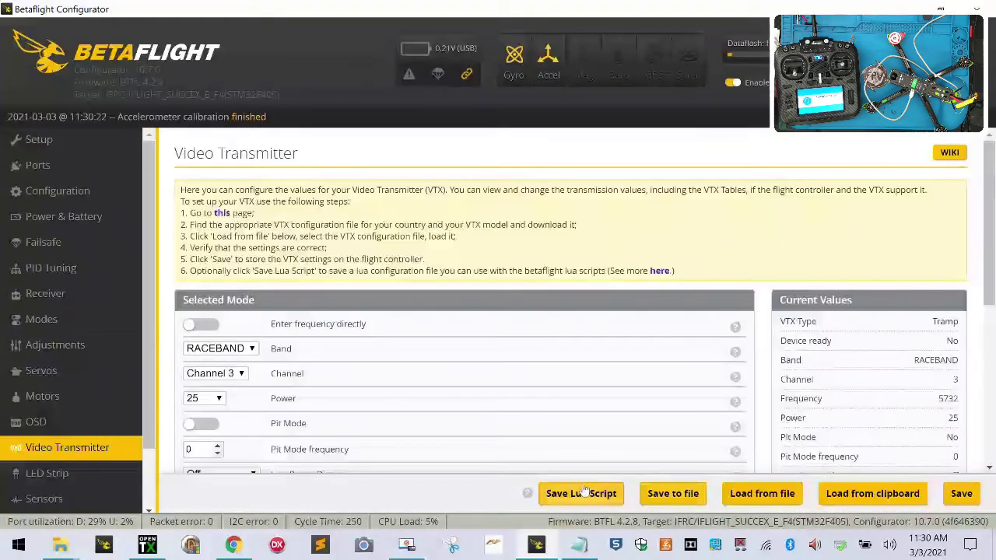
scroll(78, 327, "down", 1)
scroll(467, 350, "down", 5)
scroll(467, 350, "up", 5)
scroll(113, 301, "up", 1)
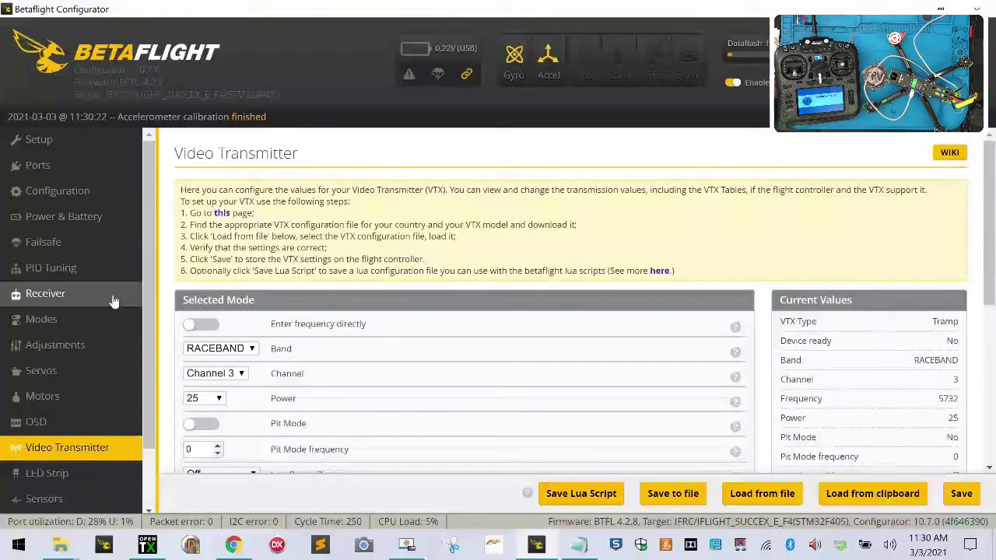
left_click(96, 191)
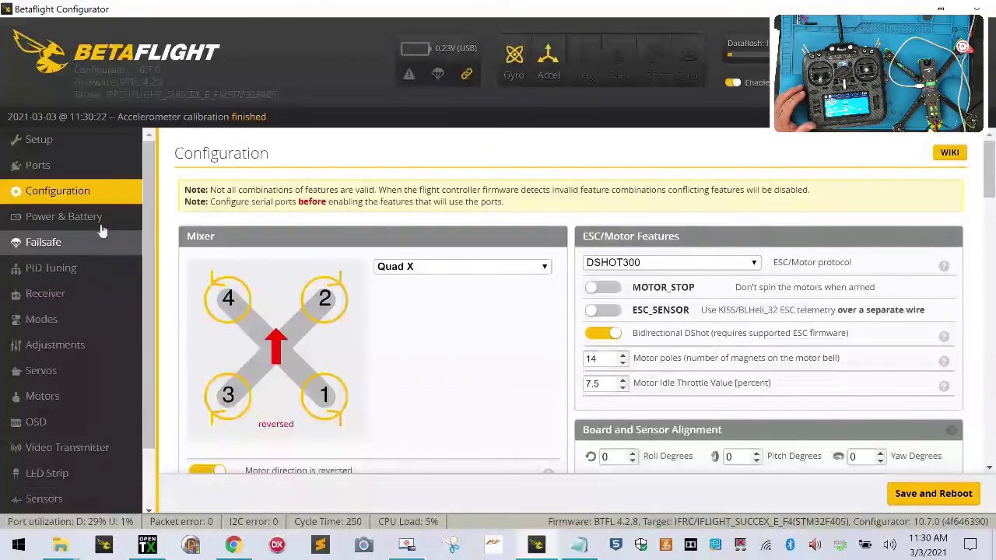
- Scroll through the Configuration settings, then check live channels on the Receiver page
scroll(489, 382, "down", 8)
scroll(490, 384, "down", 3)
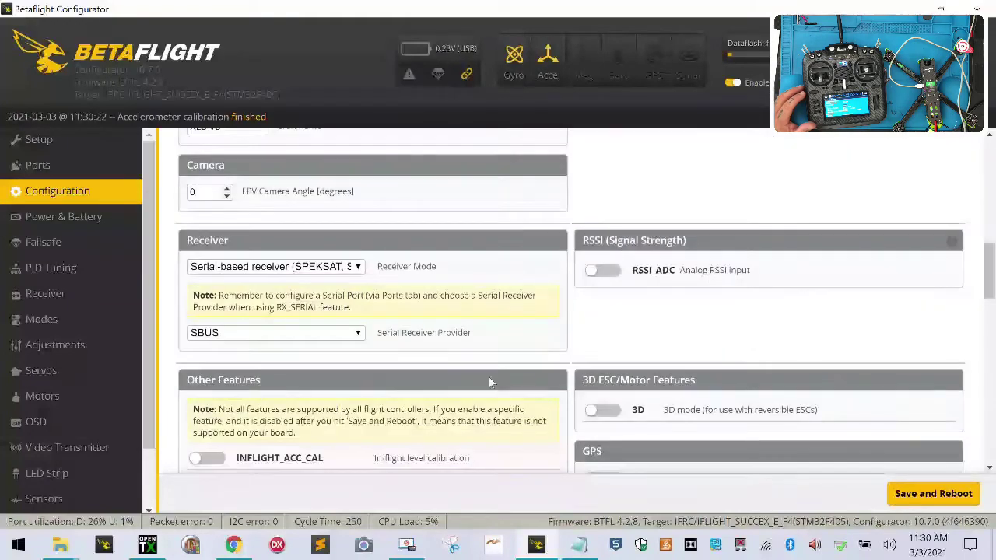
left_click(99, 288)
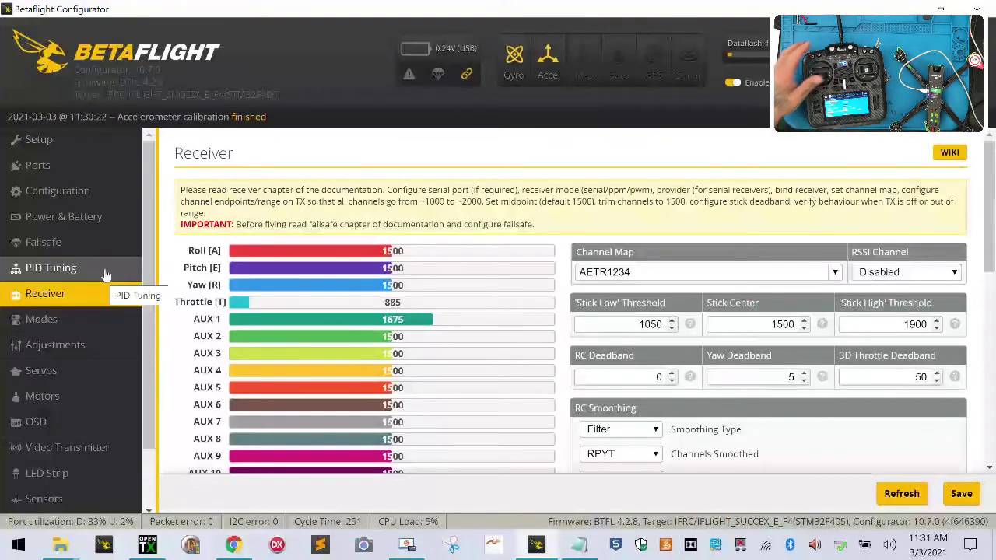
- Open the Ports page to confirm Serial Rx is enabled on UART2
left_click(33, 164)
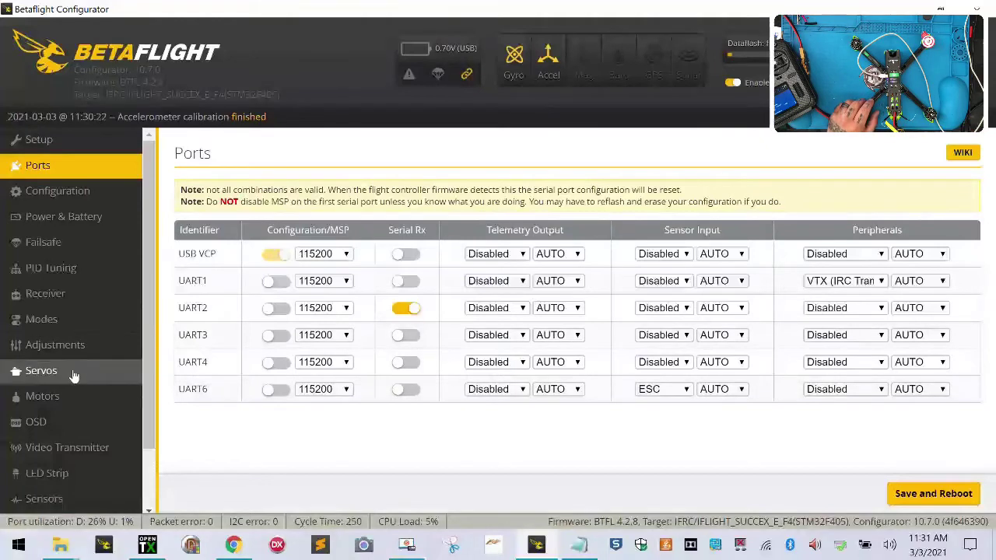
- Set the VTX to band BOSCAM_E, Channel 5 (5885 MHz) and save it to the board
scroll(78, 490, "down", 1)
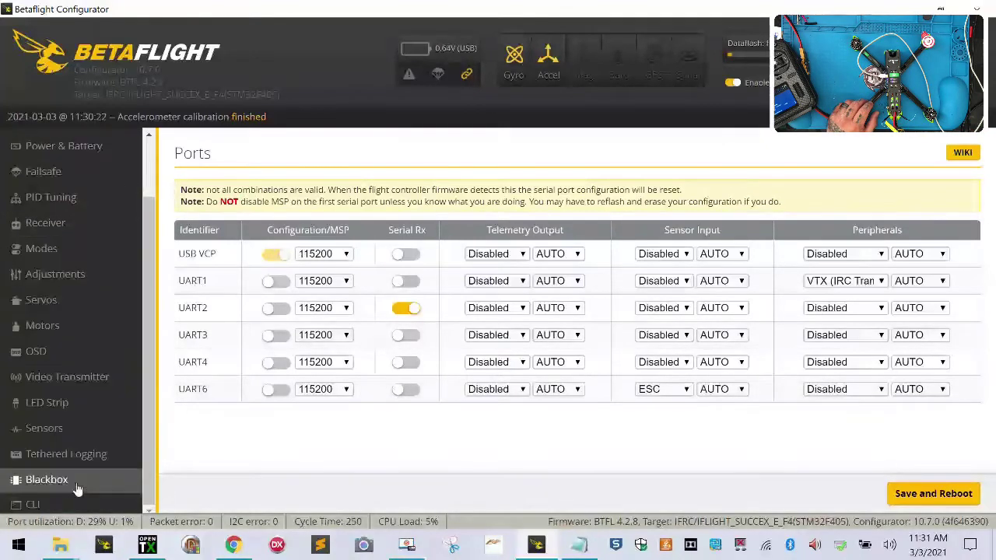
left_click(103, 386)
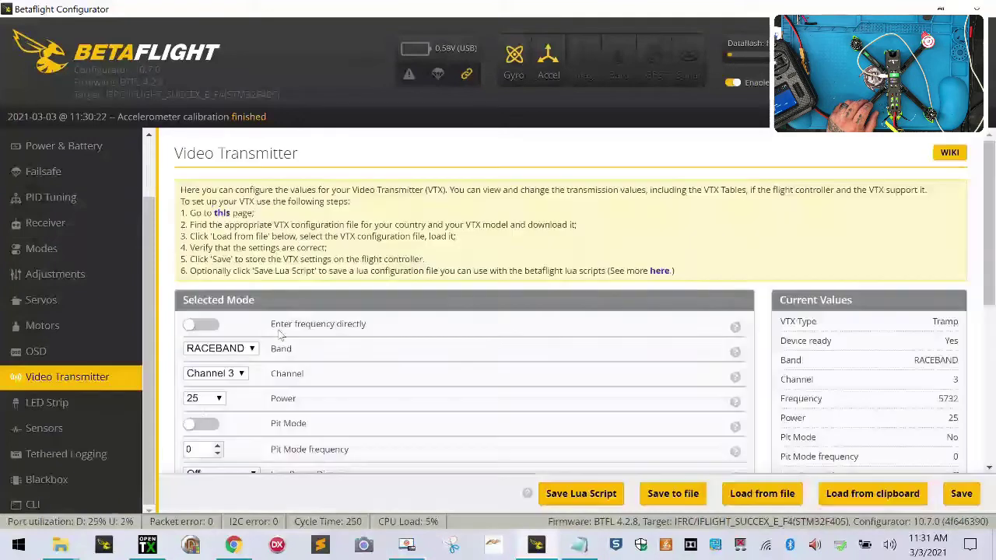
left_click(241, 374)
left_click(242, 374)
left_click(250, 349)
left_click(233, 254)
left_click(230, 374)
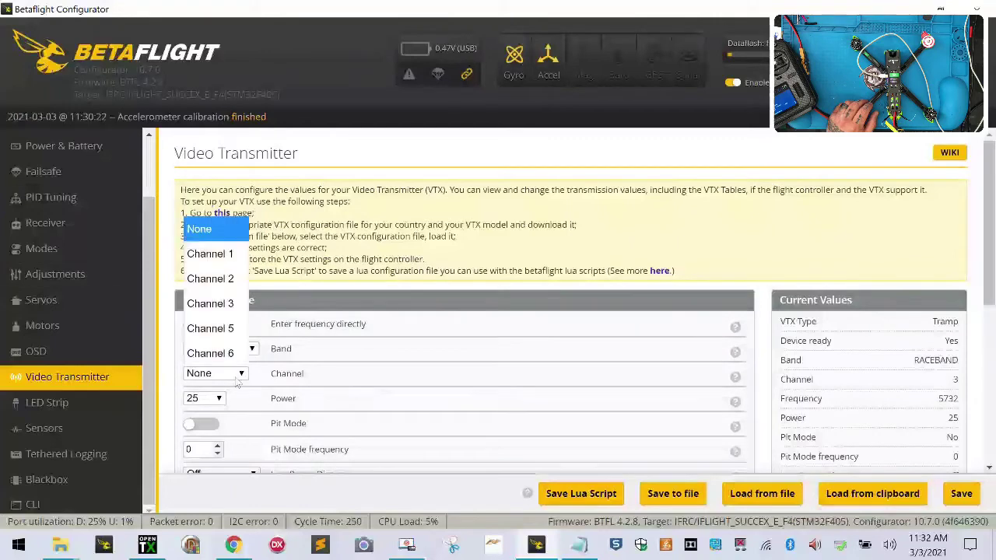
left_click(232, 329)
scroll(228, 296, "down", 2)
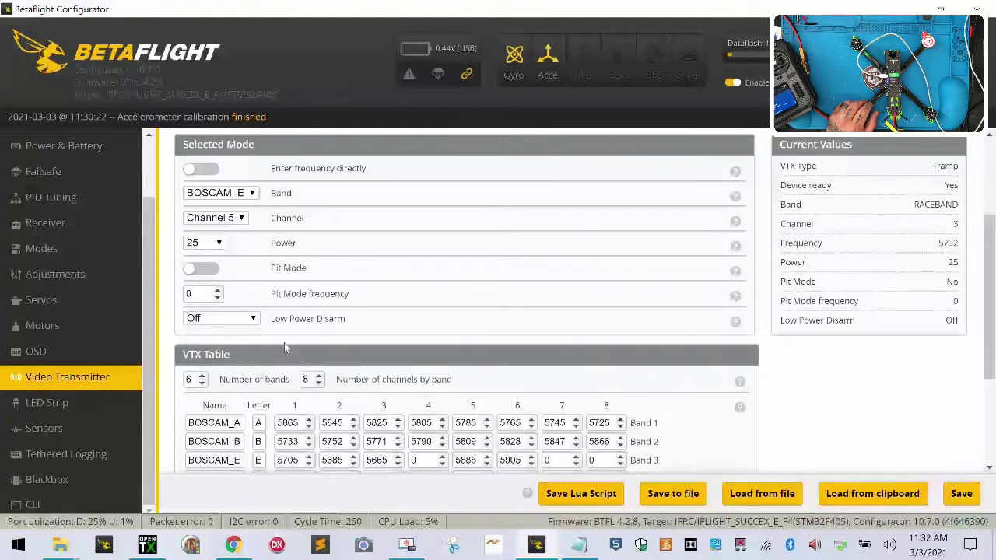
left_click(963, 498)
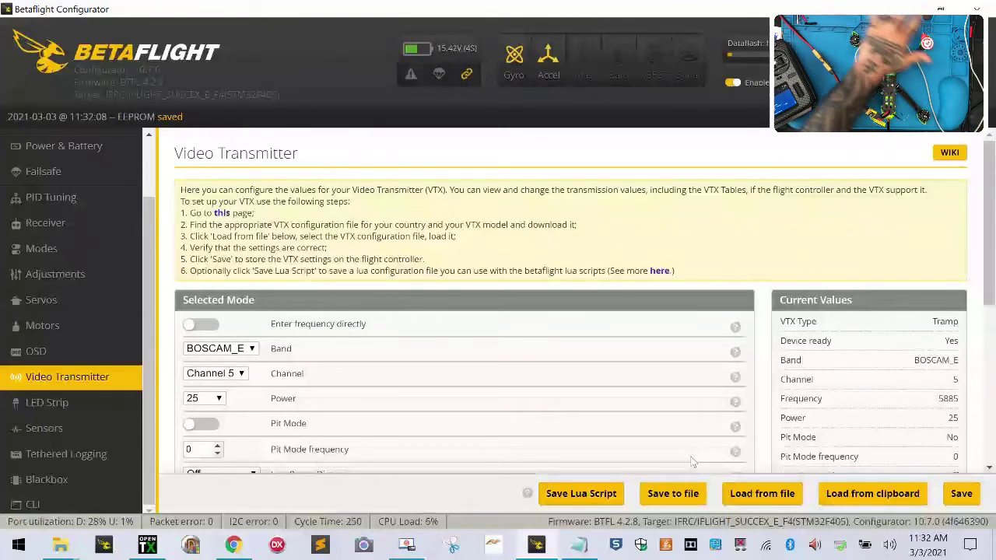
- Recheck the Receiver and Ports pages, then bring the Google Drive Product Manuals folder forward
left_click(91, 220)
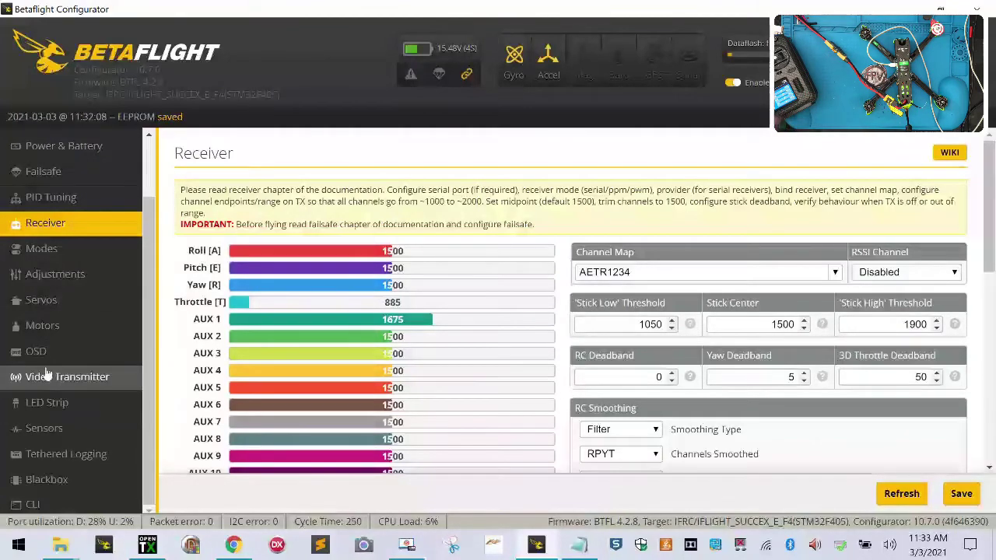
scroll(91, 172, "up", 1)
left_click(93, 164)
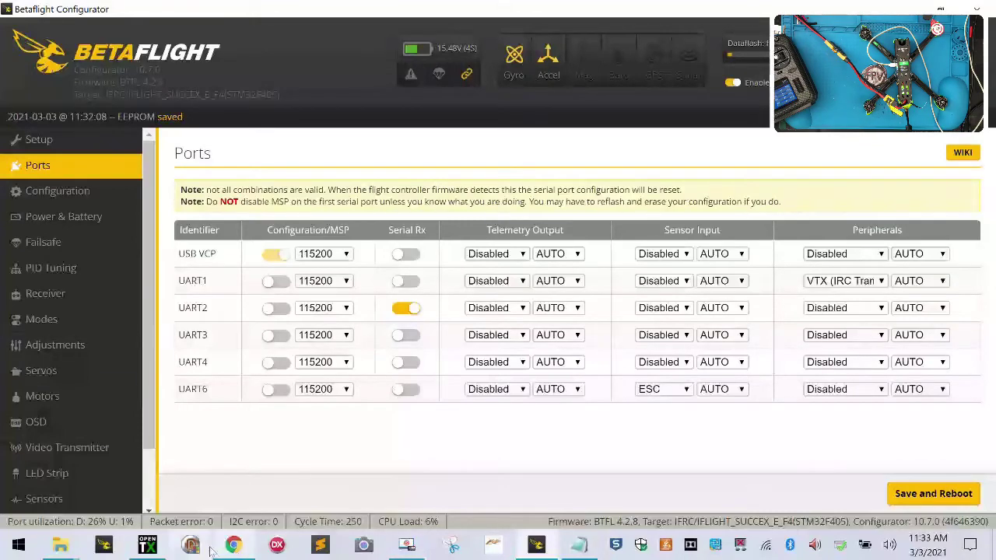
left_click(233, 545)
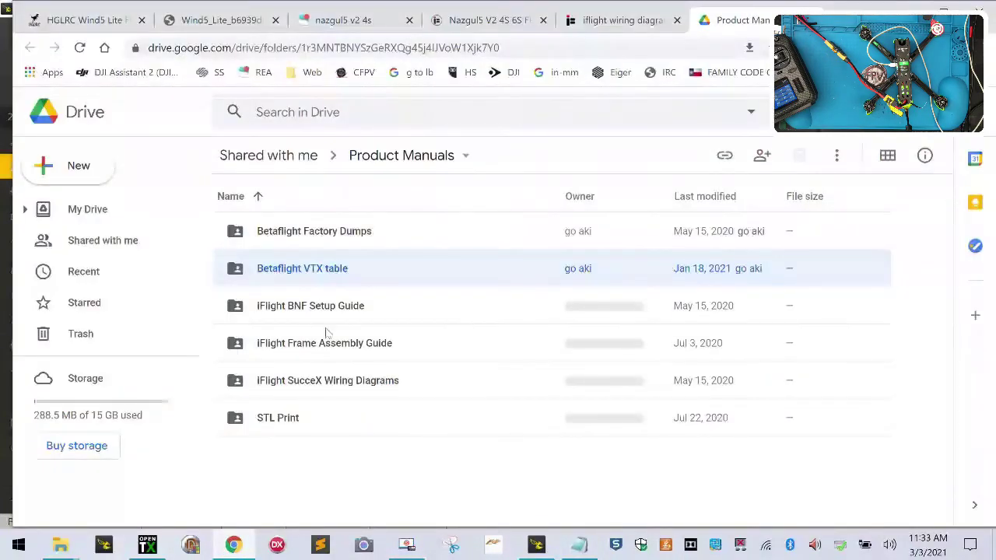
- Download the iFlight SucceX Wiring Diagrams folder as a zip and open the Downloads window
key("Escape")
left_click(335, 384)
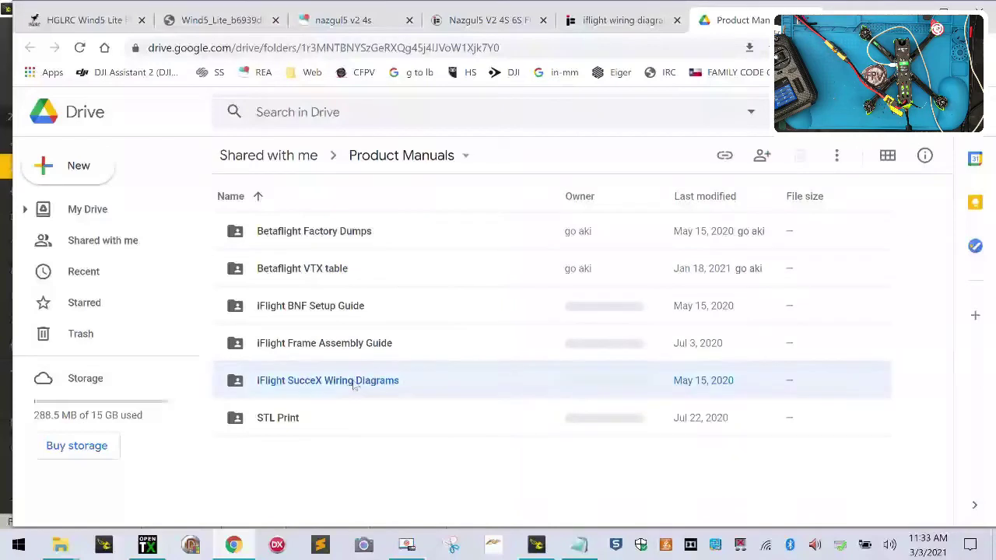
right_click(253, 381)
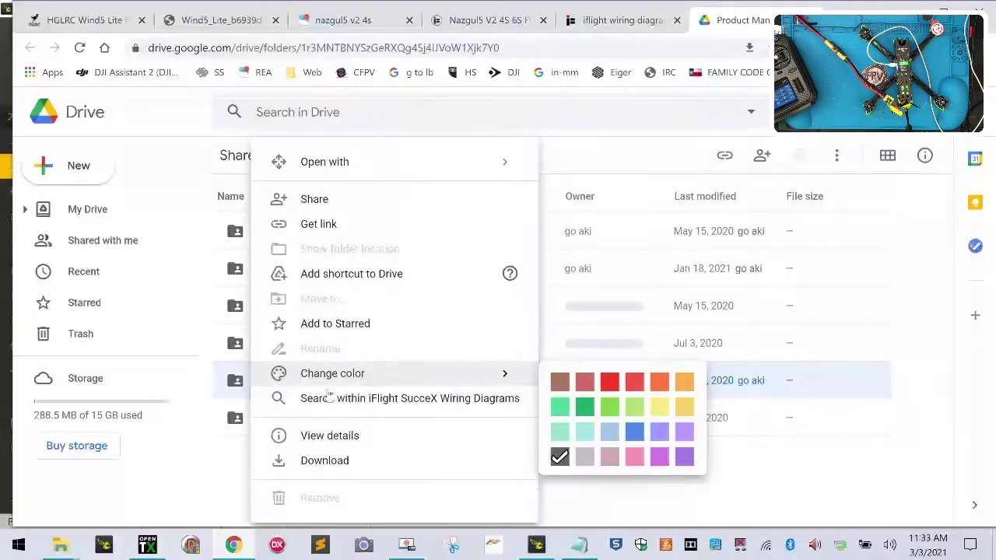
left_click(350, 462)
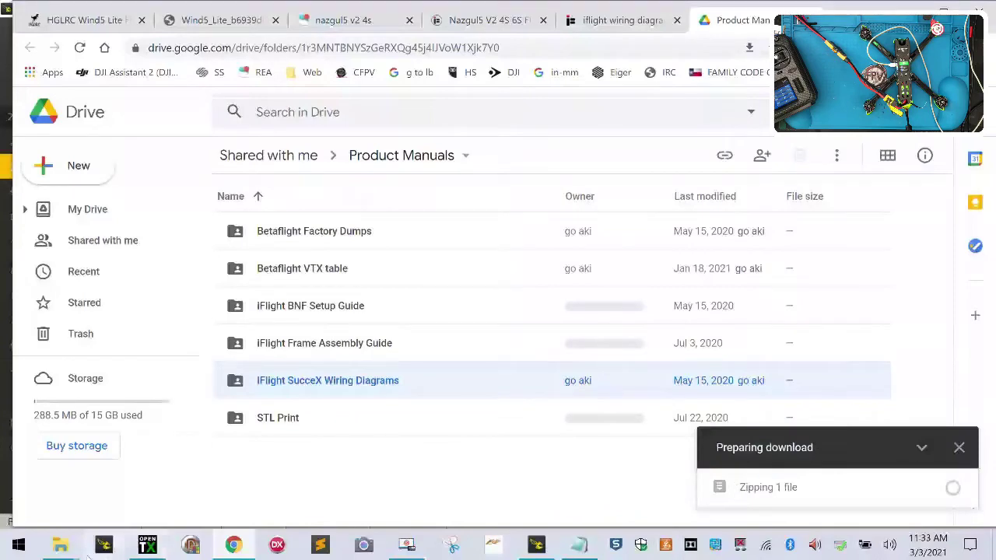
mouse_move(66, 555)
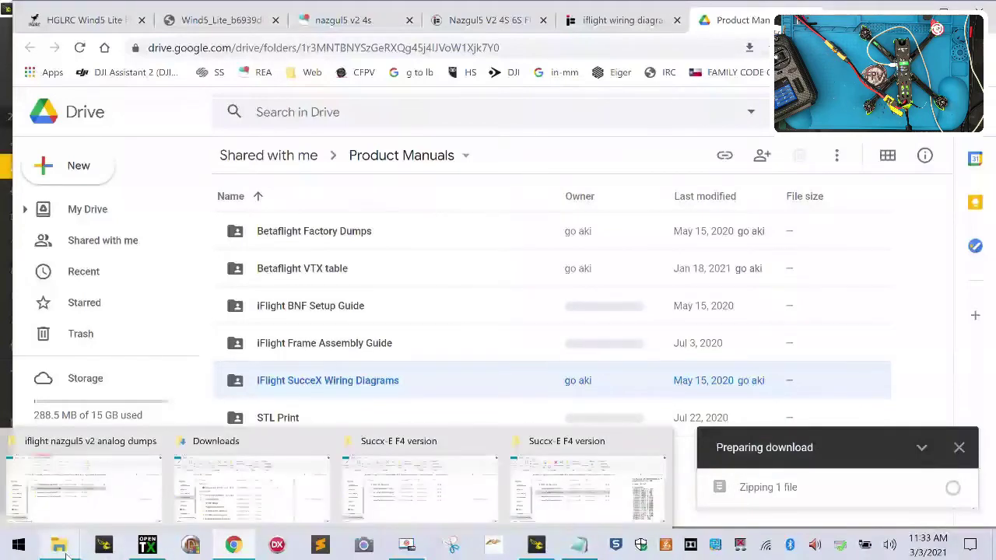
left_click(226, 506)
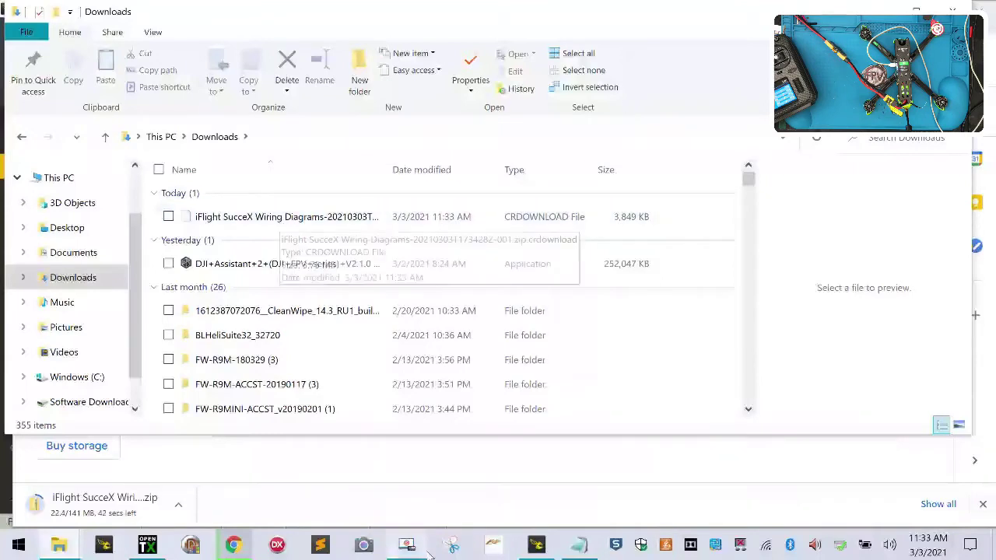
- Download the iFlight BNF Setup Guide folder from Google Drive
left_click(482, 473)
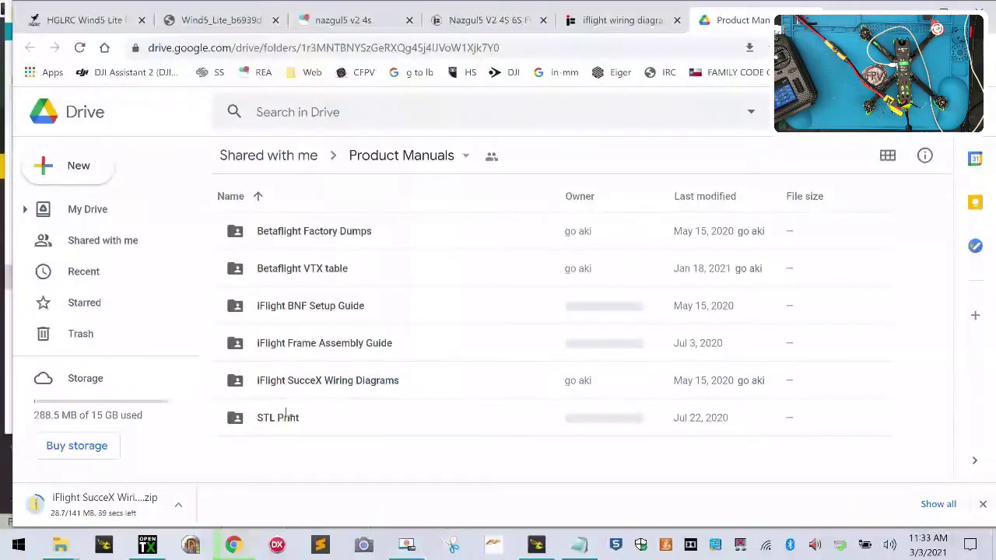
left_click(339, 352)
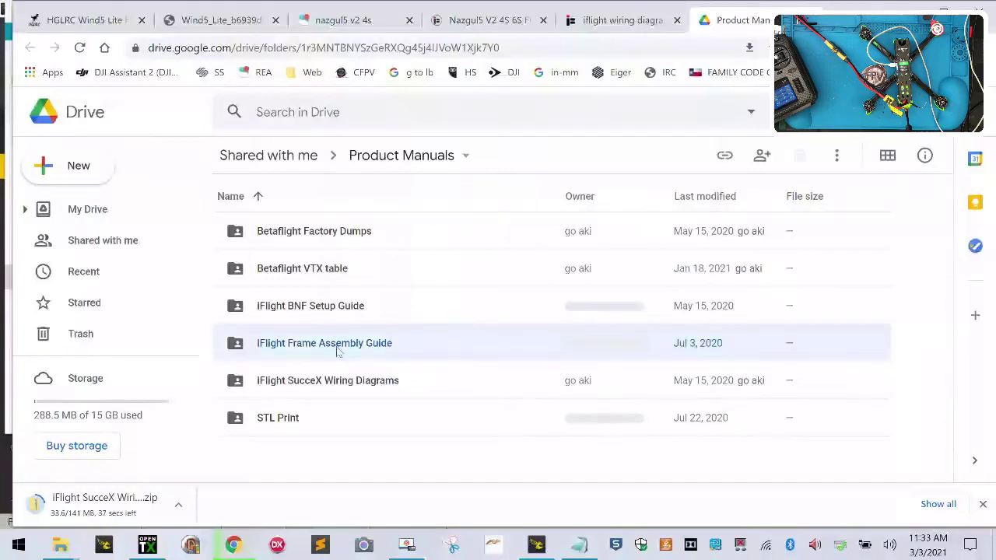
left_click(312, 308)
right_click(315, 305)
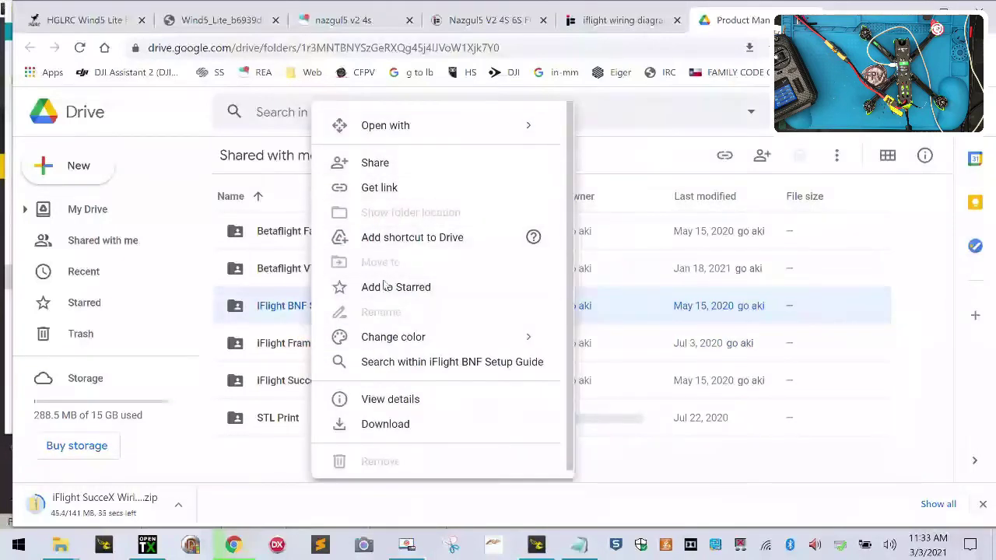
left_click(380, 421)
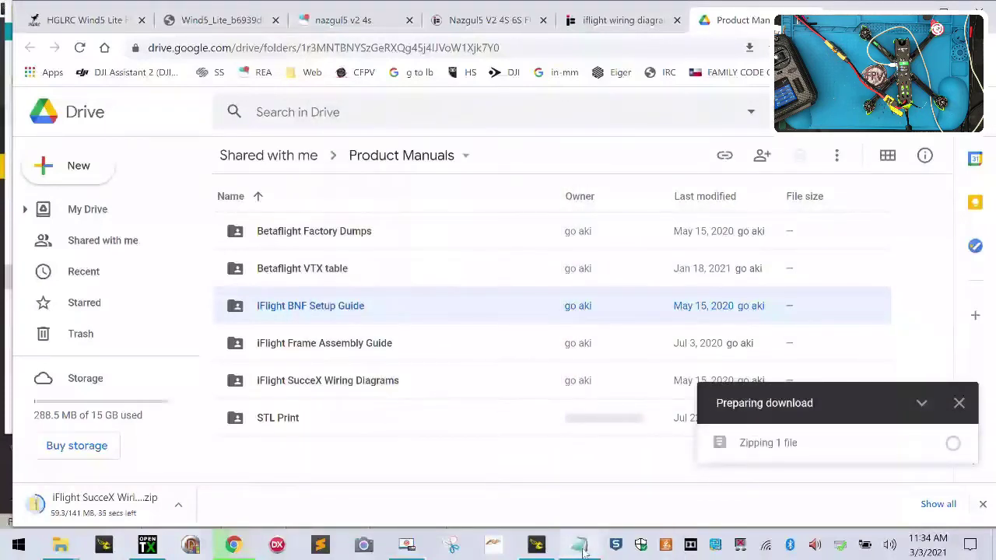
- In the Downloads window, copy the partial iFlight wiring-diagrams .crdownload file
mouse_move(582, 551)
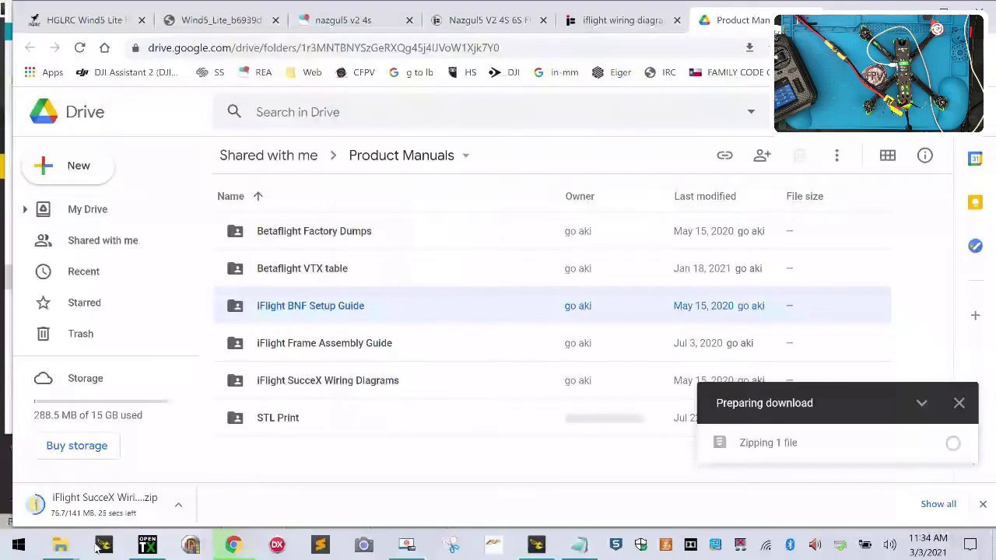
mouse_move(234, 552)
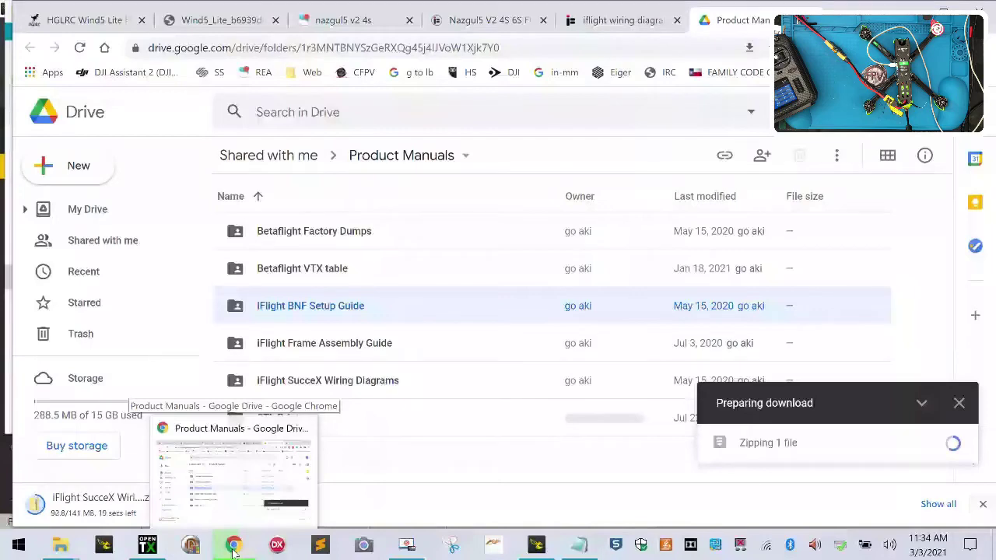
mouse_move(60, 546)
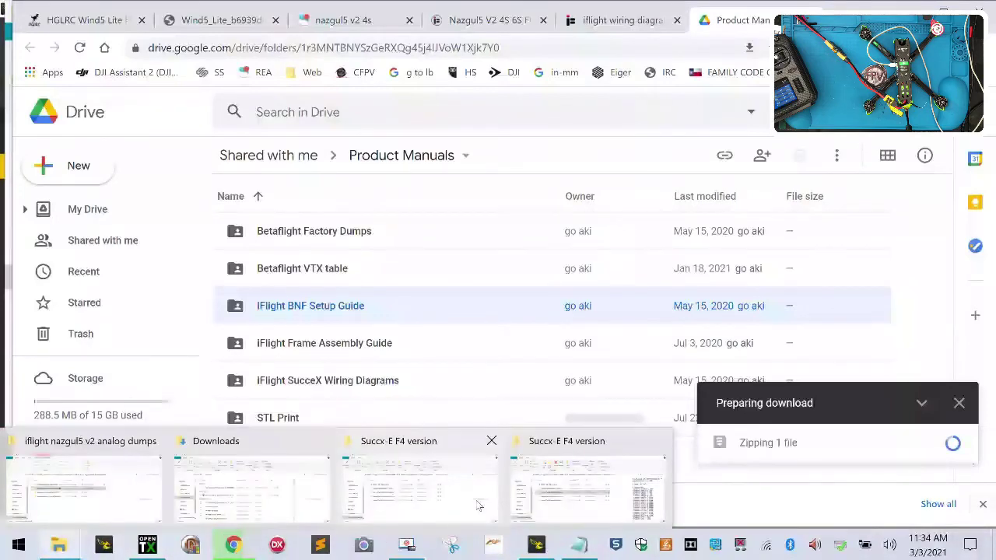
left_click(226, 506)
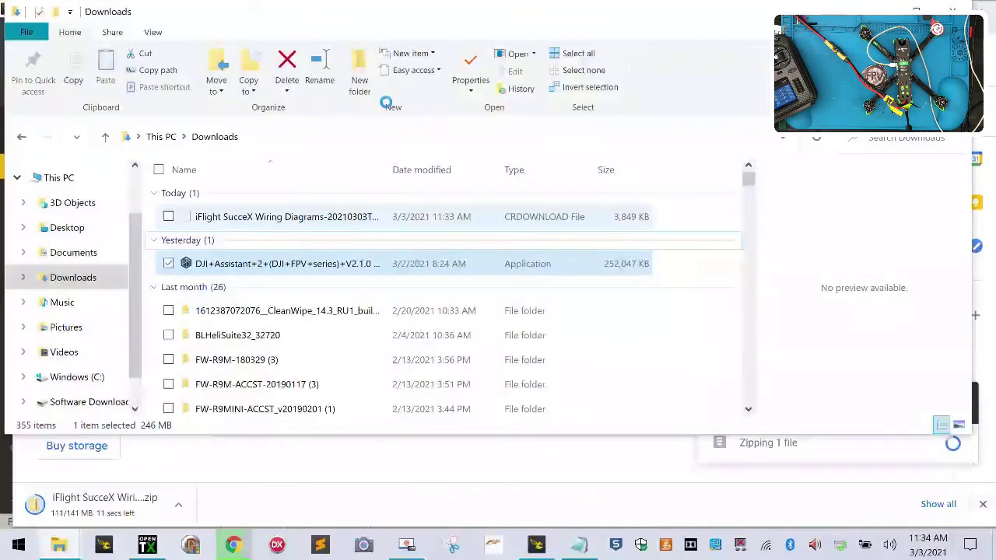
right_click(235, 219)
left_click(264, 169)
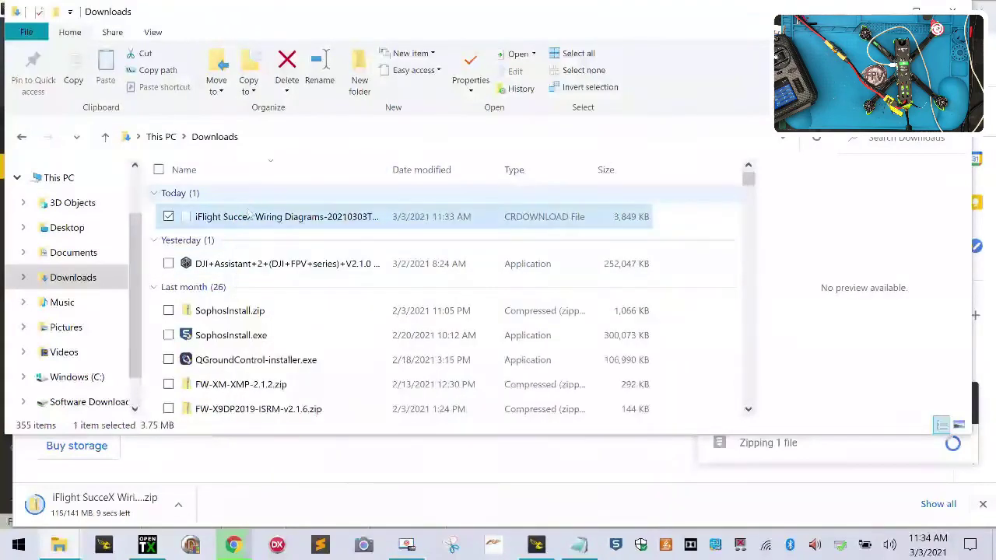
left_click(246, 215)
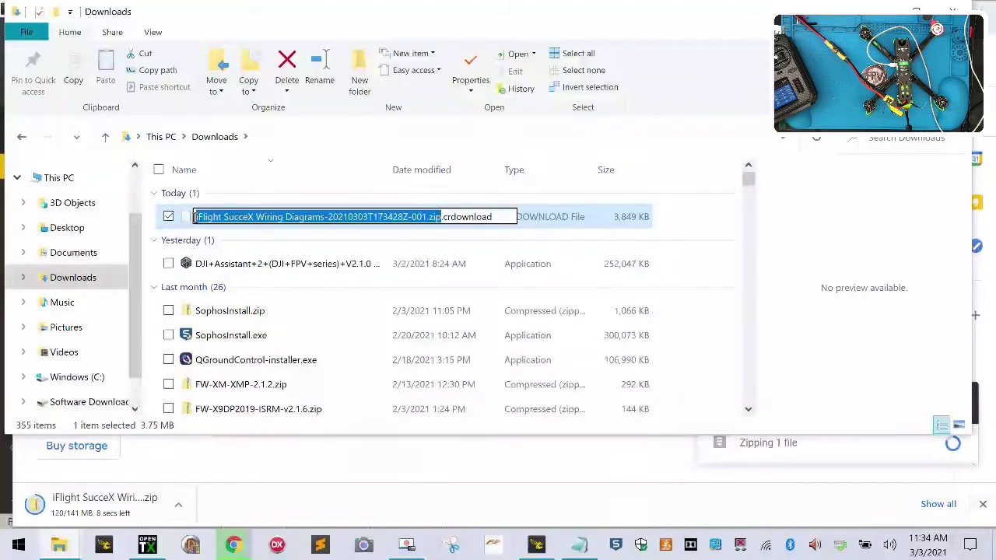
right_click(194, 218)
key("Escape")
key("Escape")
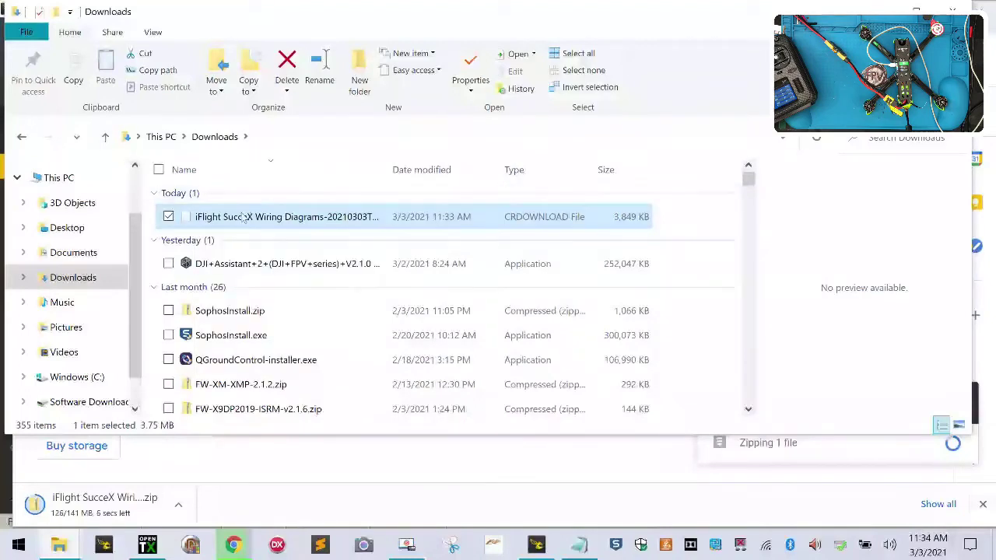
right_click(249, 224)
left_click(303, 381)
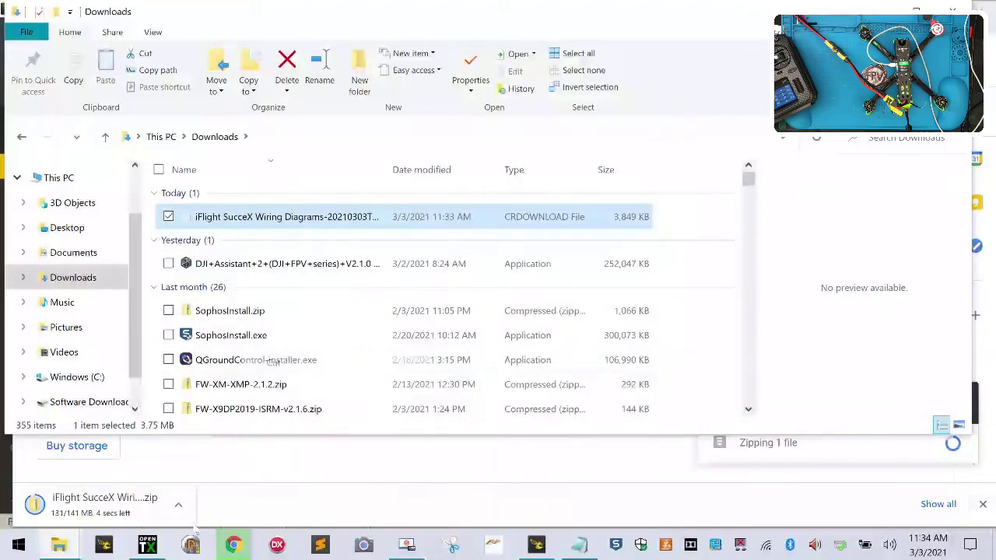
- Switch to the iflight nazgul5 v2 analog dumps File Explorer window
left_click(58, 545)
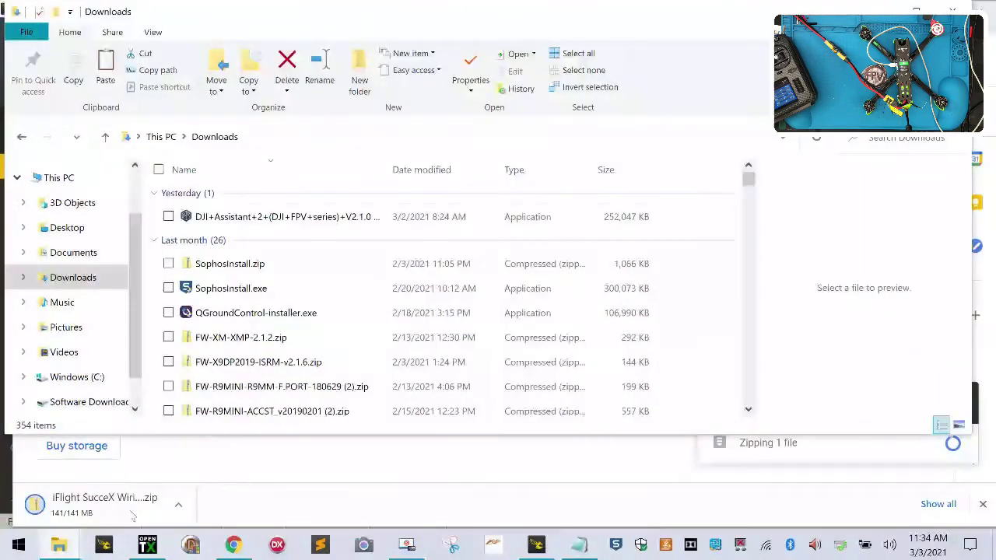
mouse_move(59, 545)
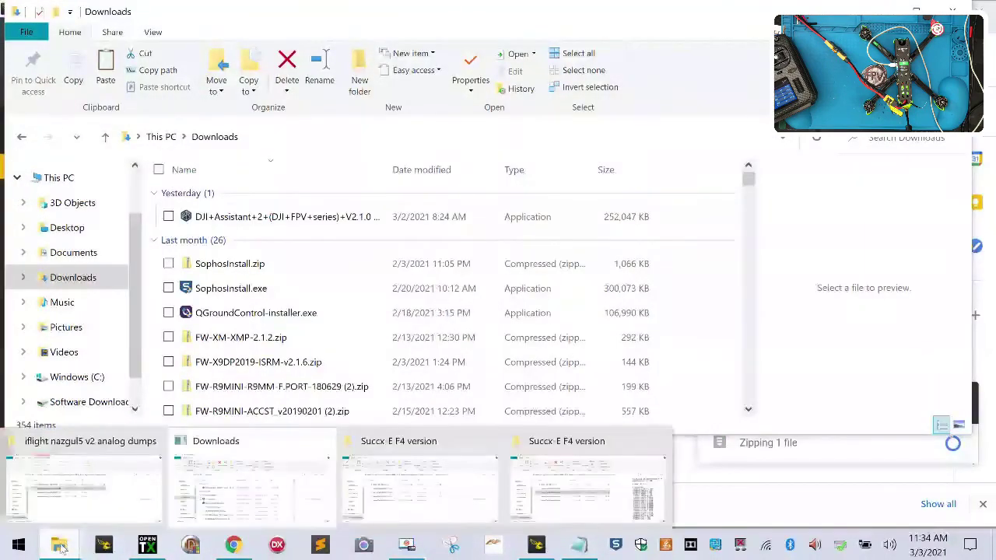
left_click(82, 465)
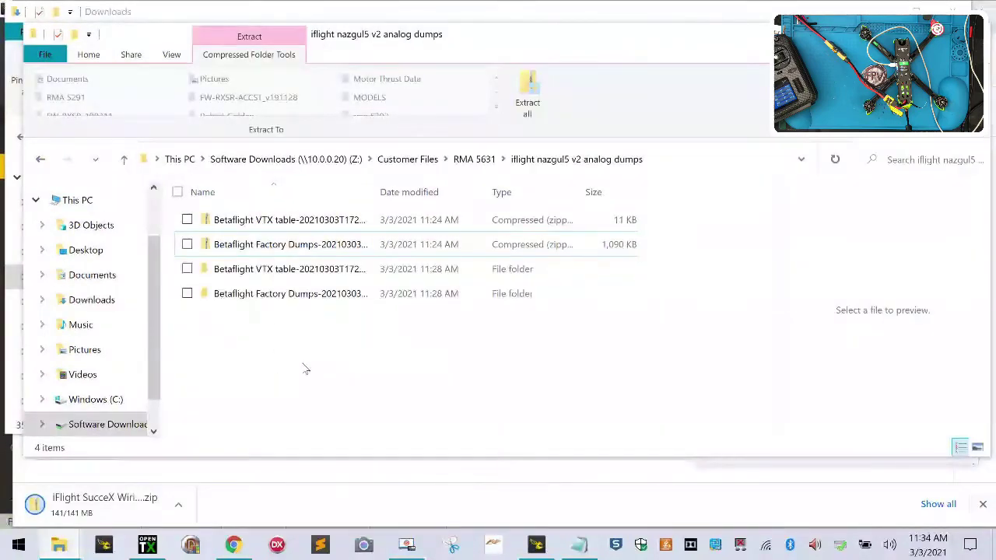
- Paste the copied wiring-diagrams download into the iflight nazgul5 v2 analog dumps folder
right_click(252, 379)
left_click(356, 269)
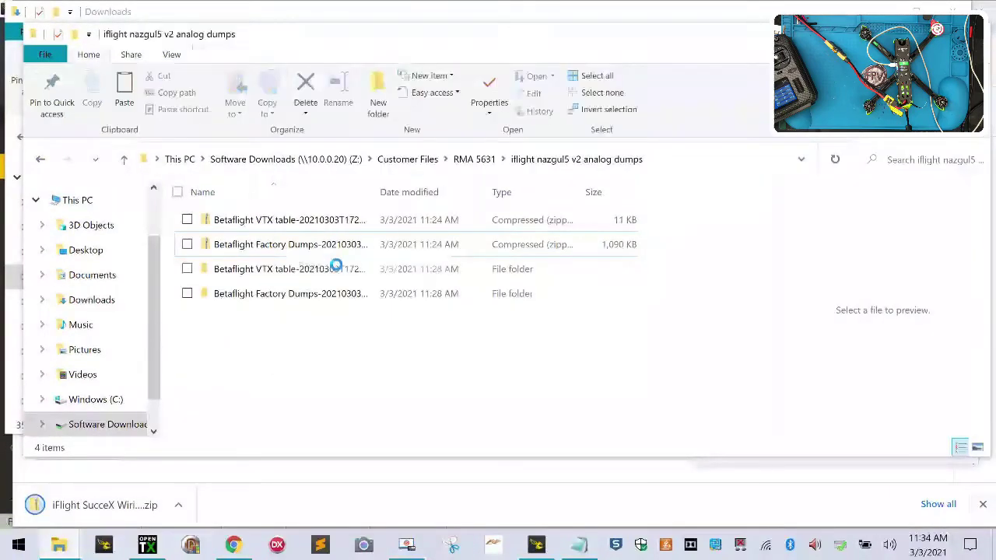
right_click(263, 382)
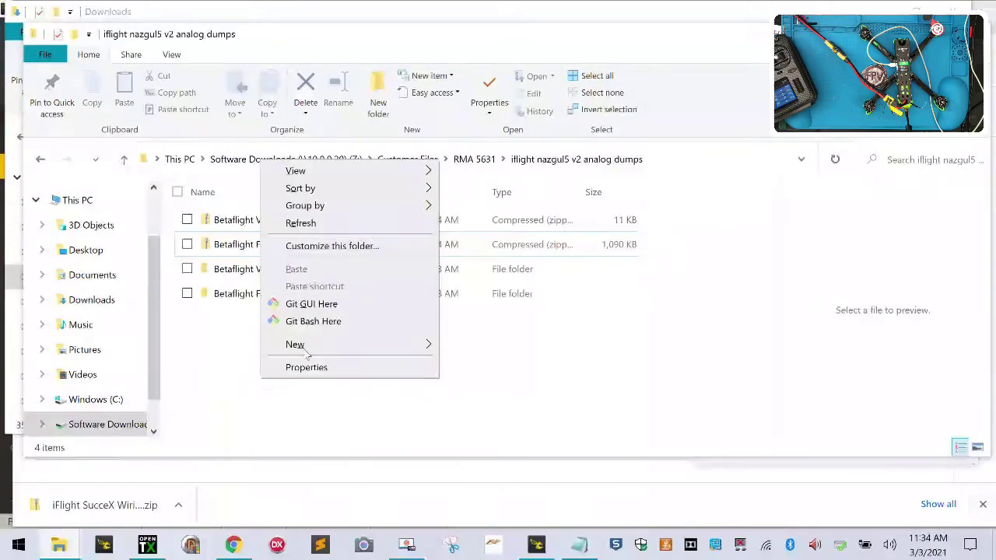
left_click(229, 401)
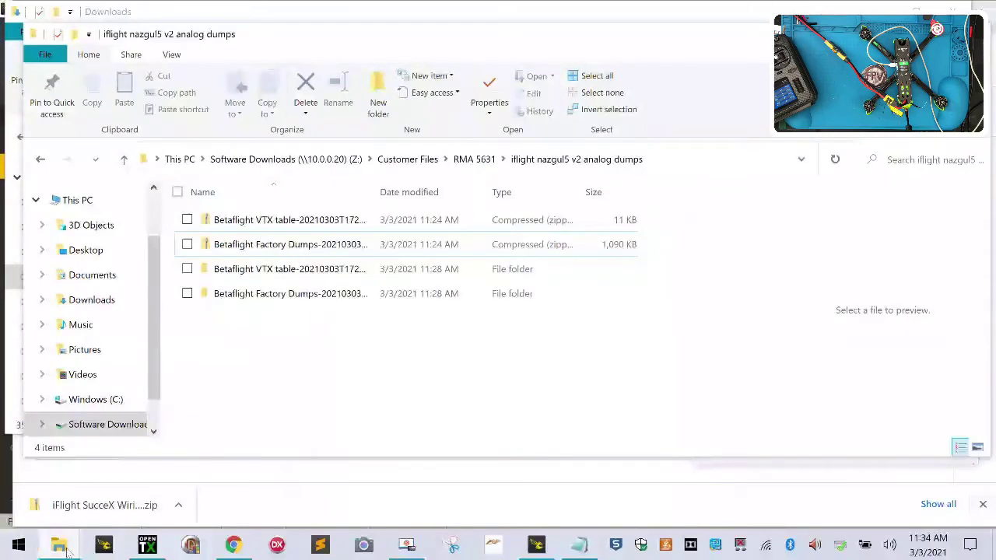
- Check the copy progress and bring the Downloads folder window to the front
mouse_move(59, 545)
mouse_move(724, 456)
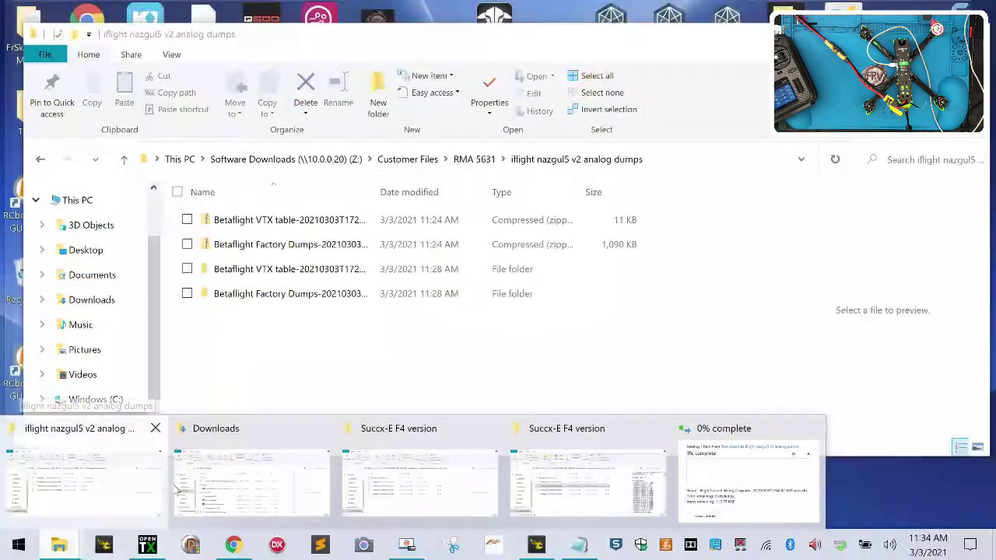
left_click(178, 488)
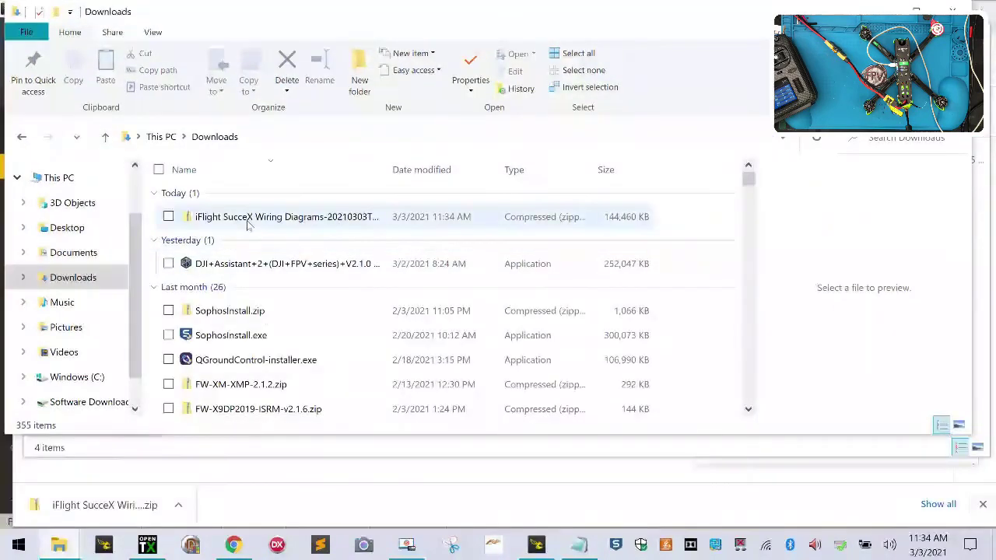
- Cycle through the Google Drive page, Notepad notes and Betaflight Configurator windows
left_click(282, 489)
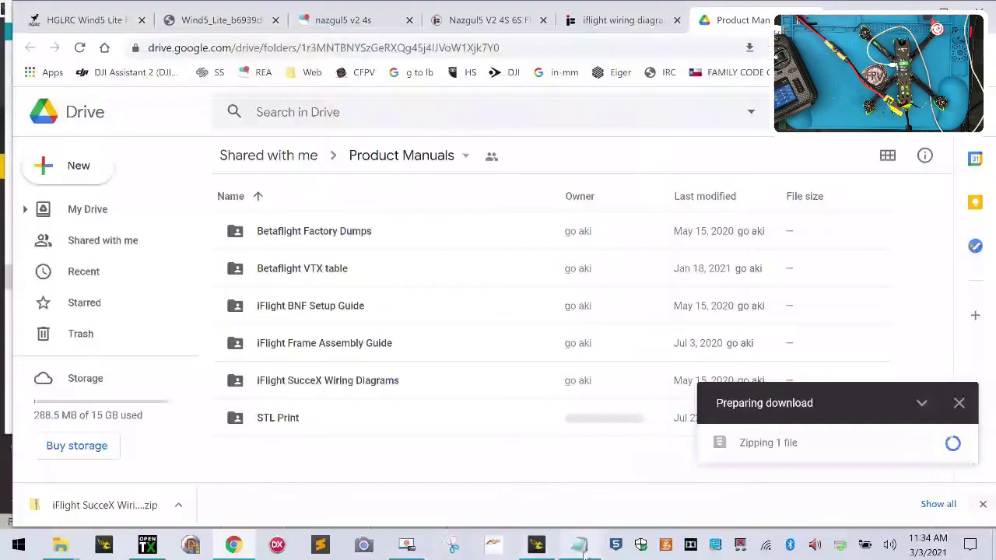
left_click(587, 551)
left_click(579, 545)
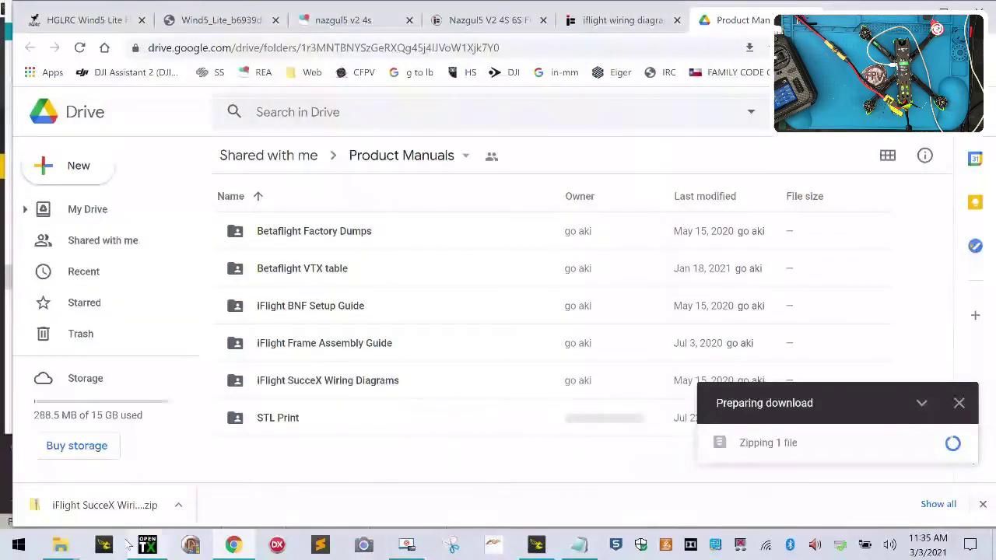
left_click(537, 545)
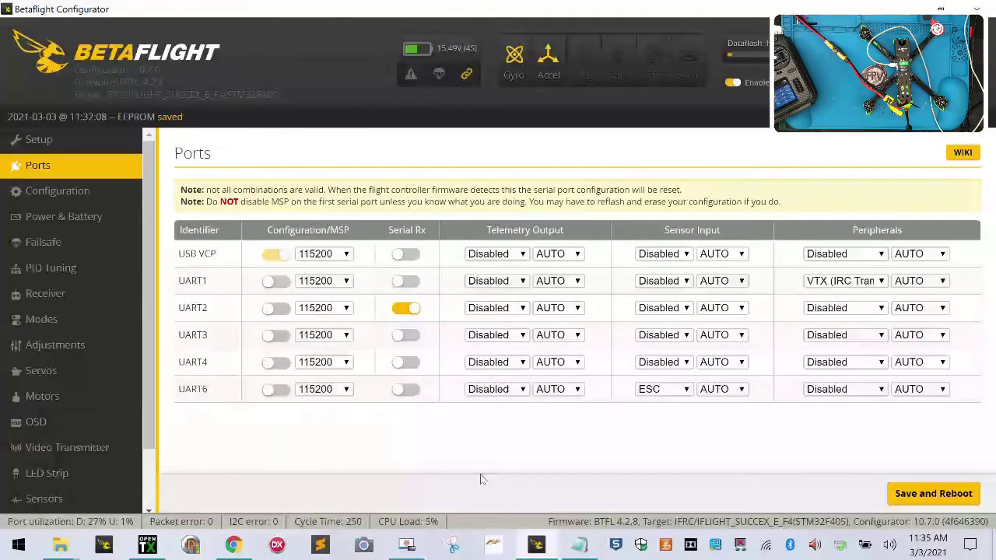
- Extract the iFlight SucceX Wiring Diagrams zip into a same-named folder in Downloads
mouse_move(59, 545)
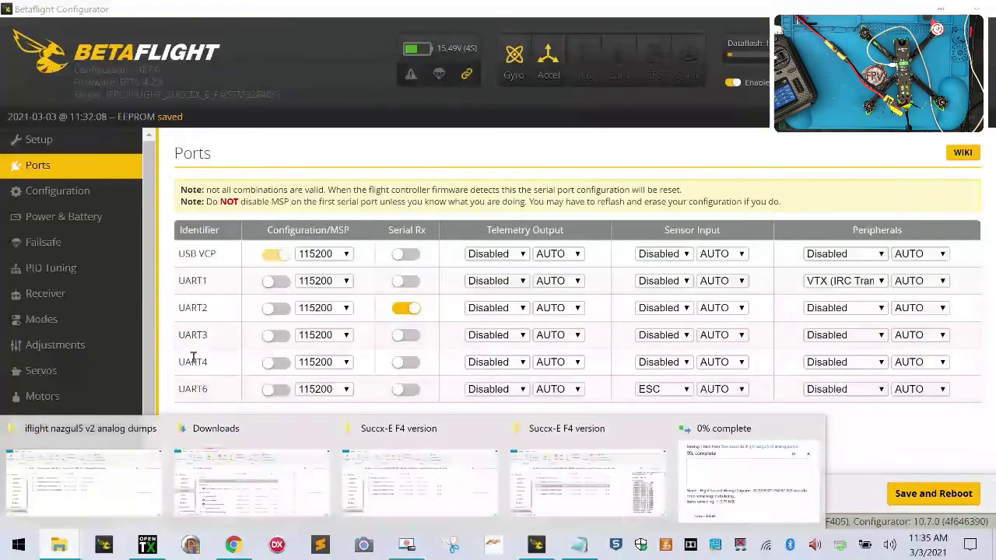
left_click(222, 475)
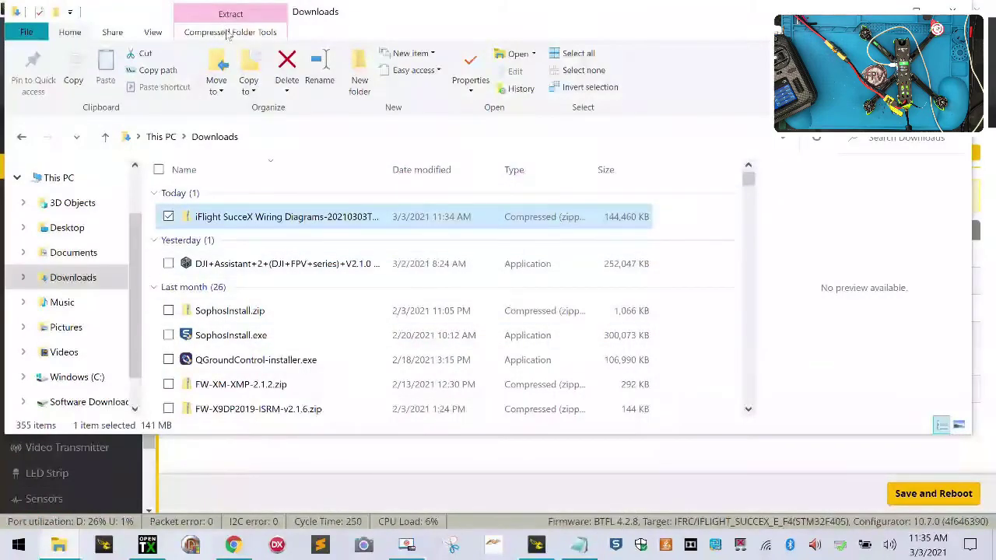
left_click(227, 35)
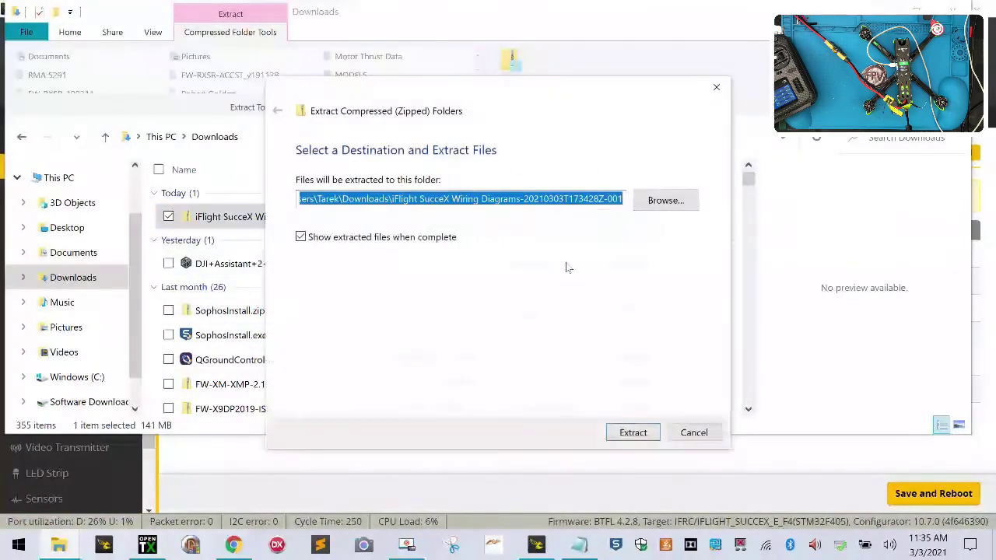
left_click(635, 432)
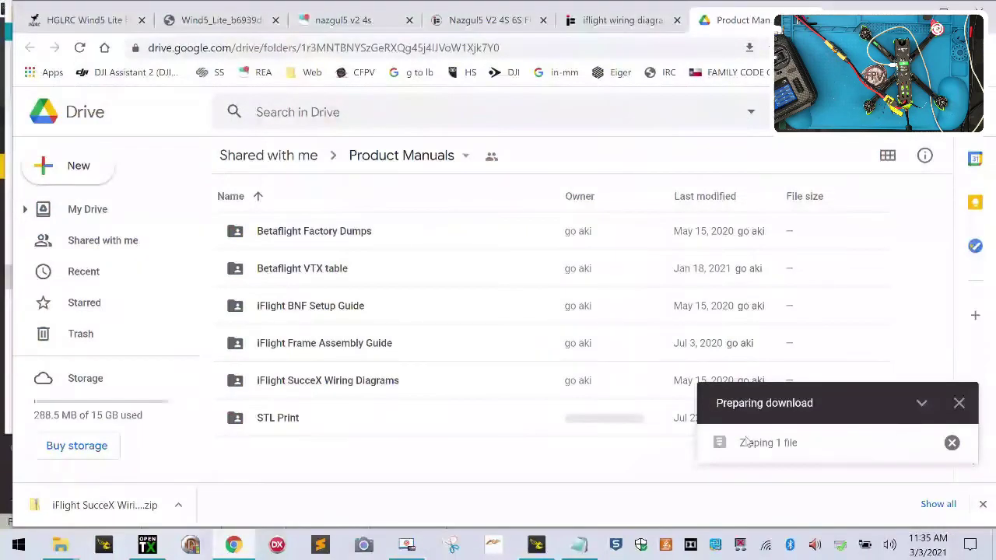
- Cancel the stalled zip download in Google Drive
left_click(921, 403)
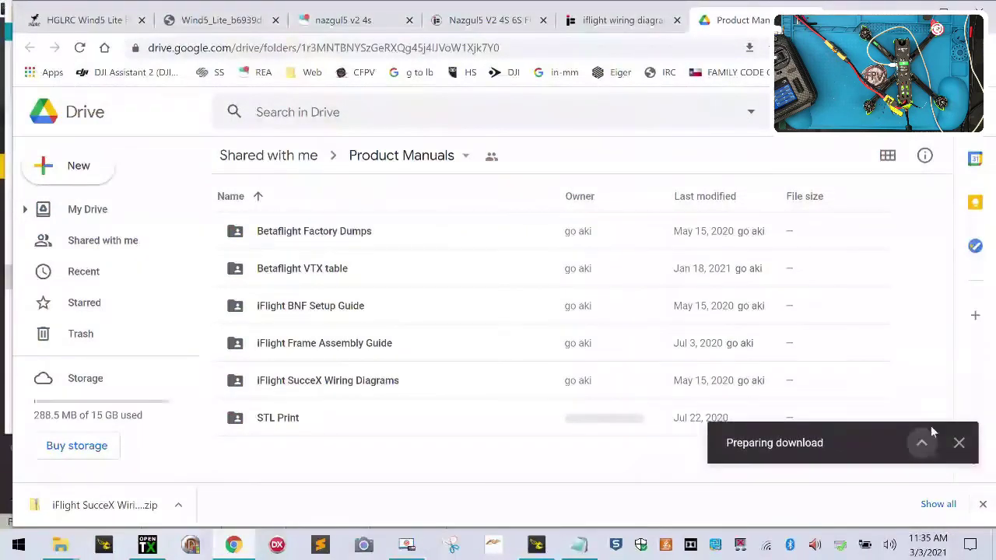
left_click(926, 438)
left_click(952, 443)
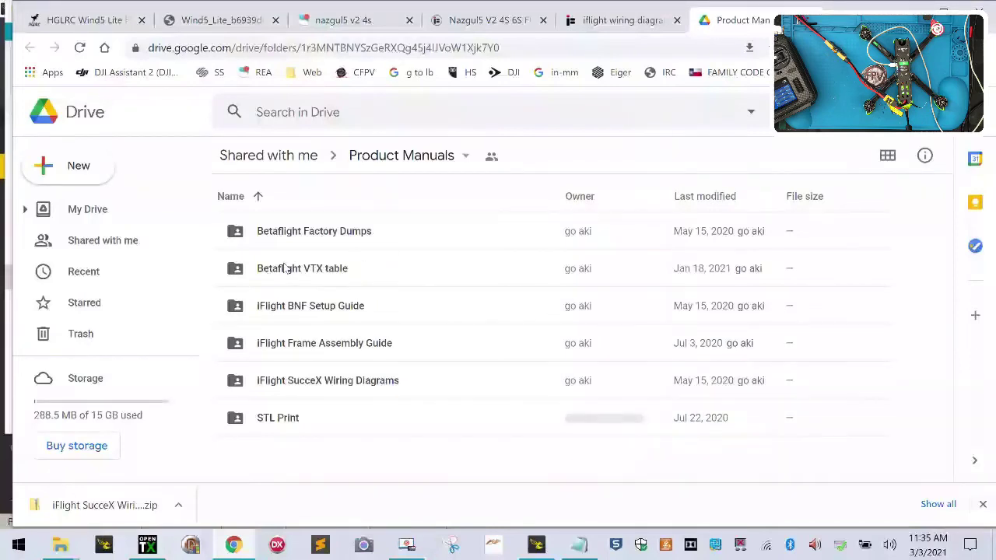
- Download the iFlight BNF Setup Guide folder from Google Drive
right_click(317, 303)
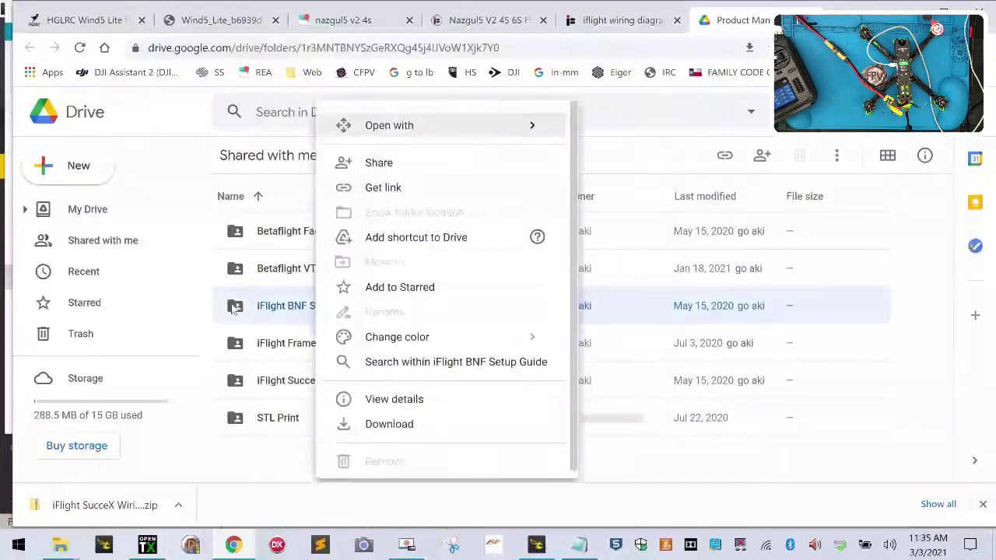
left_click(401, 424)
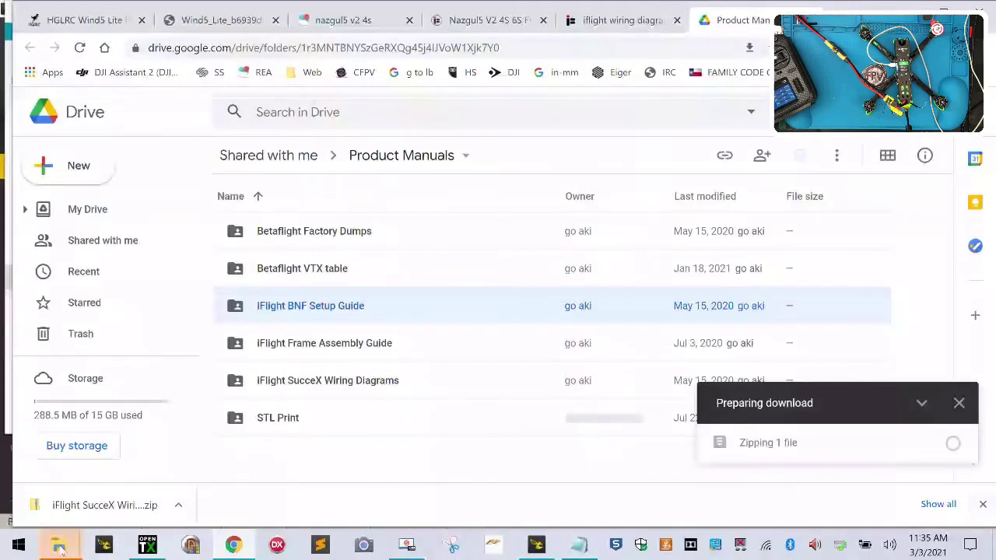
key("alt+Tab")
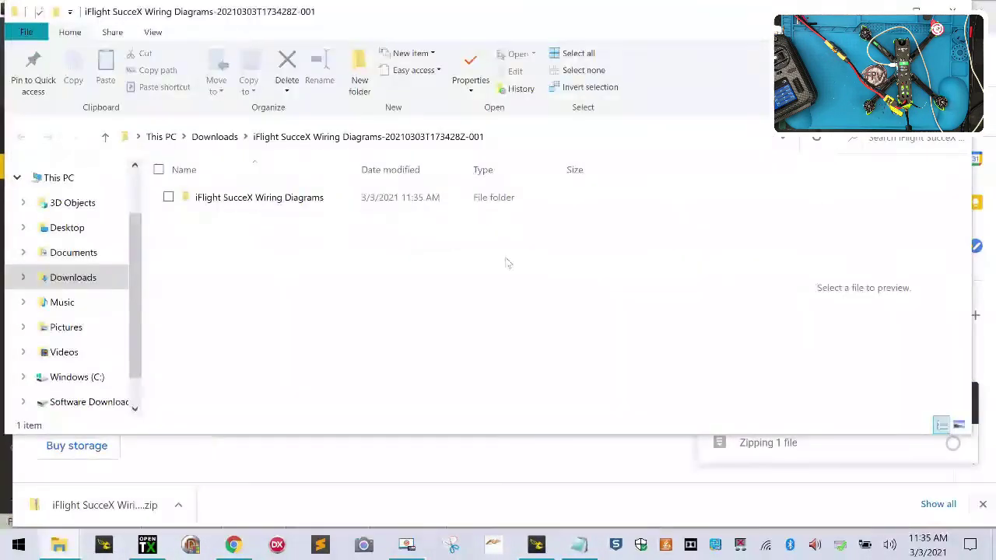
- Go into iFlight SucceX Wiring Diagrams > Succex Stack and select the SucceX F4 mini Stack V2 diagram
double_click(285, 204)
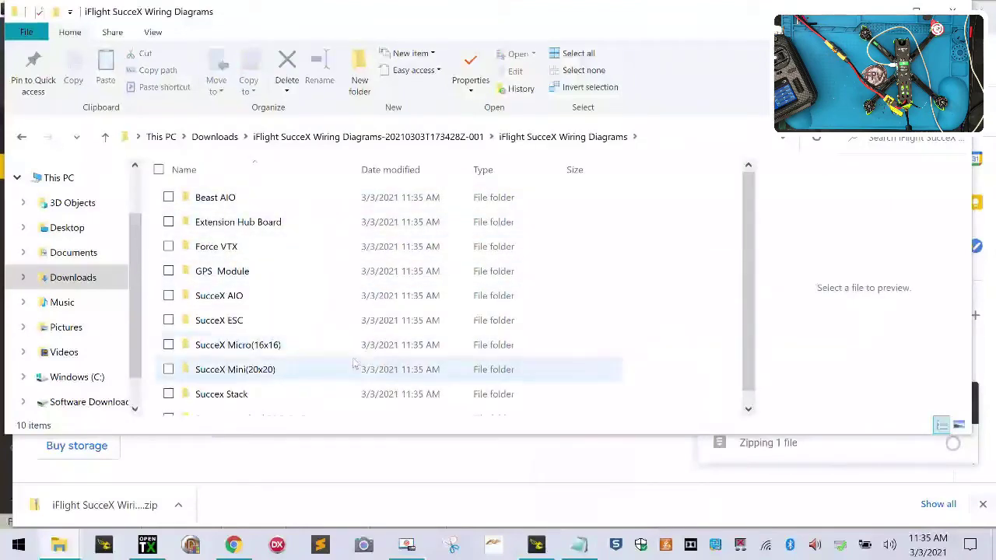
scroll(349, 362, "down", 1)
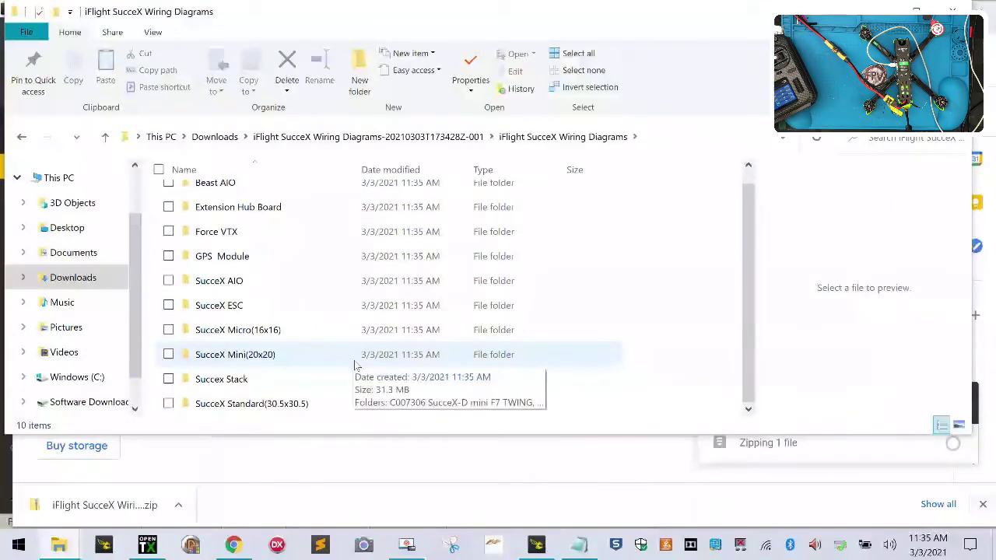
double_click(235, 380)
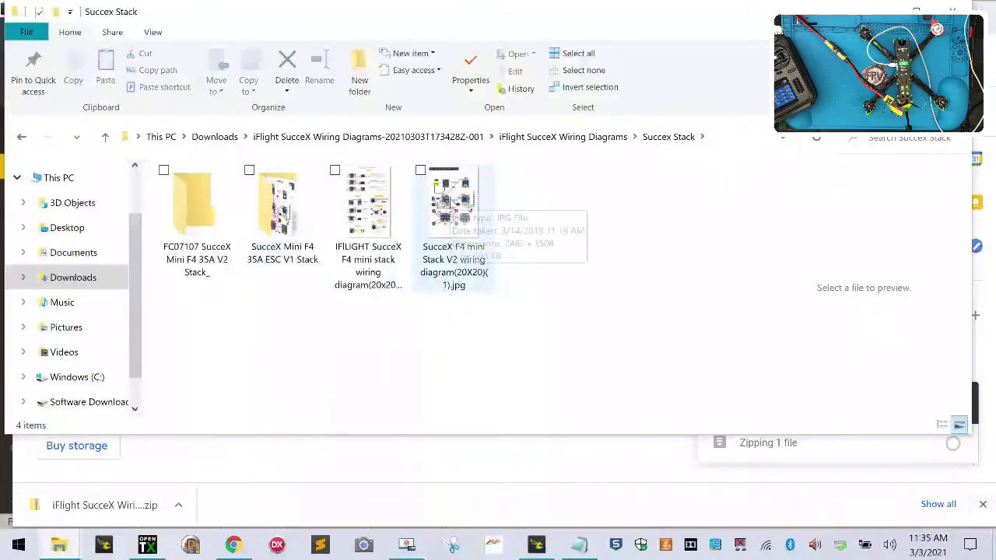
left_click(448, 199)
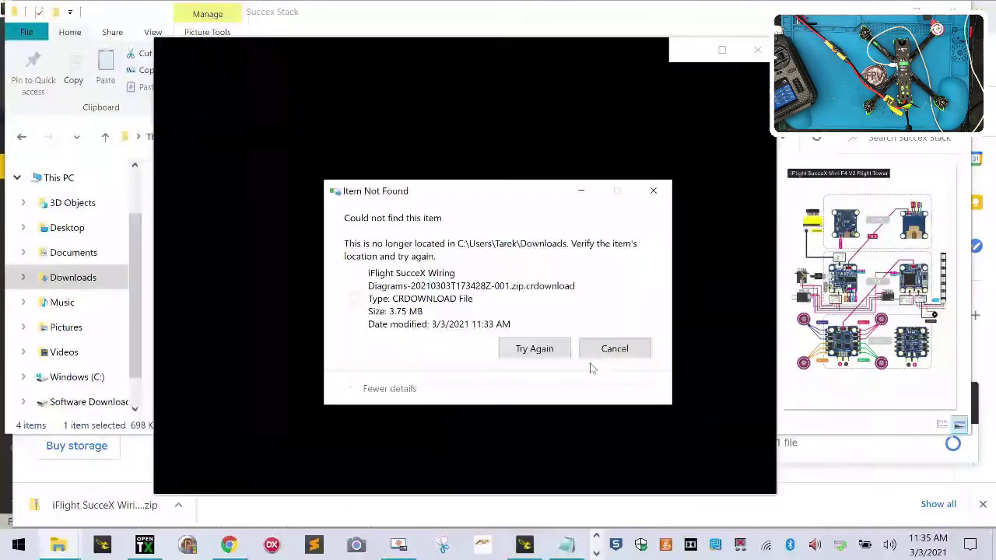
- Dismiss the Item Not Found error and zoom into the F4 board's DSM, SBUS and Nano wiring
left_click(585, 354)
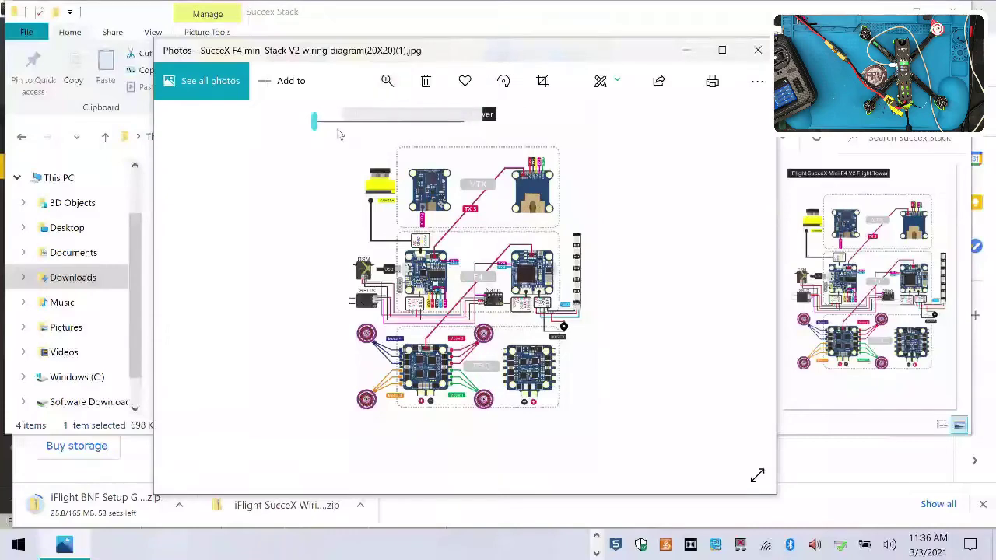
left_click_drag(315, 121, 359, 121)
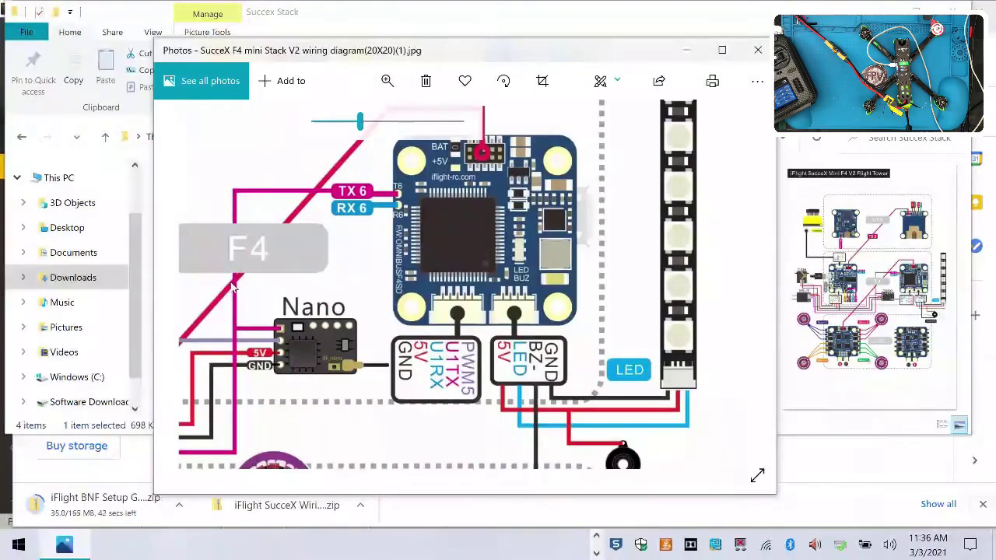
left_click_drag(233, 288, 685, 193)
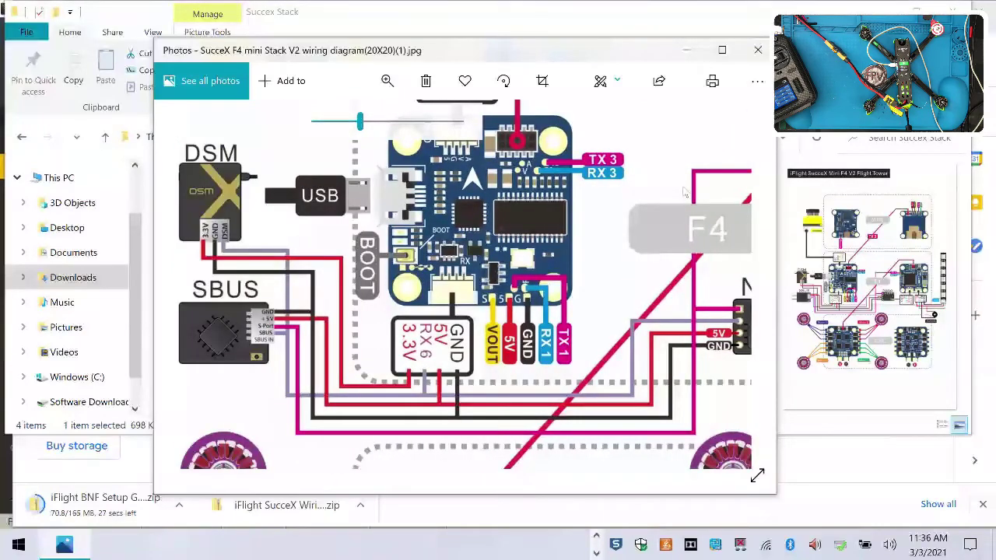
left_click_drag(685, 192, 319, 186)
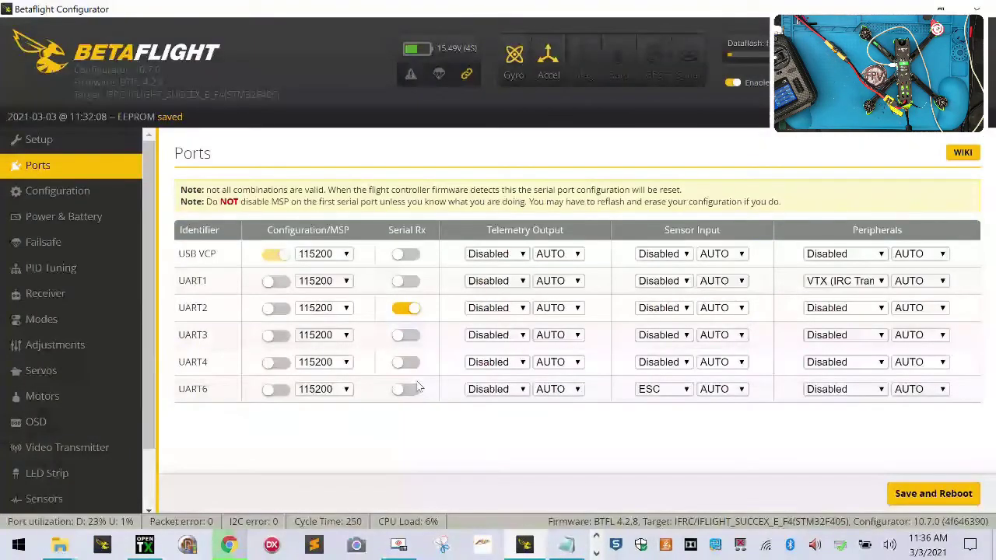
- Enable Serial Rx on UART6, bench-test the motors, then save and reboot
left_click(407, 390)
left_click(46, 397)
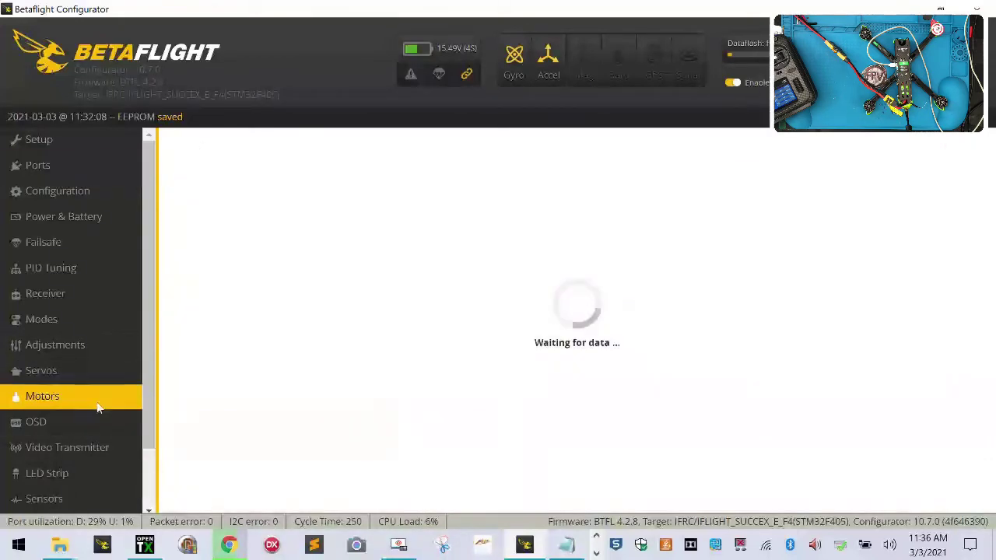
scroll(379, 353, "down", 2)
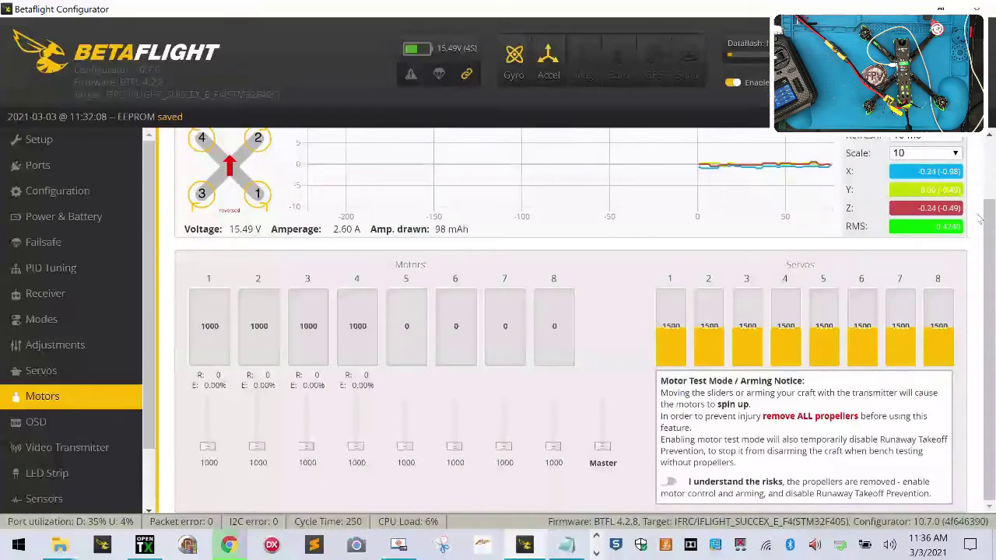
left_click(669, 482)
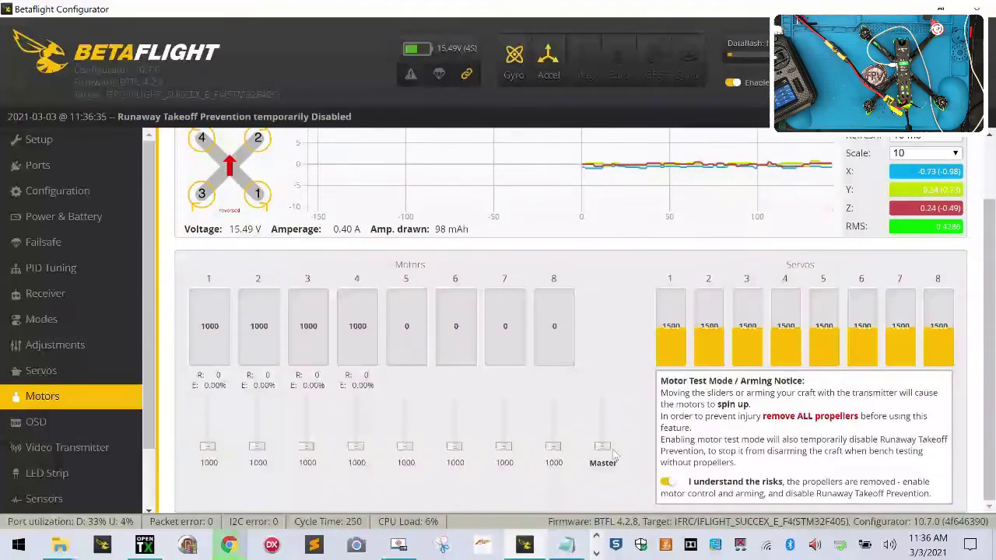
left_click_drag(603, 451, 605, 449)
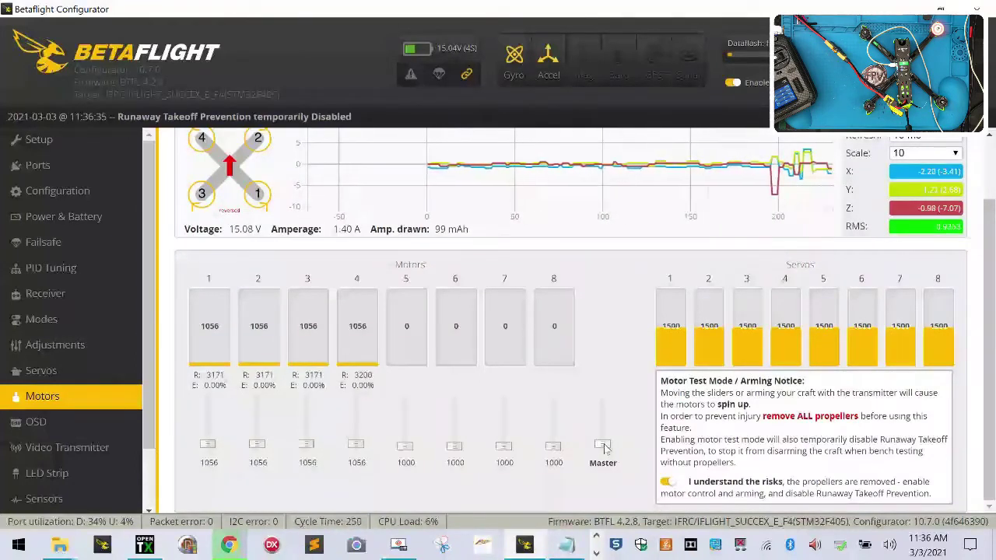
left_click(38, 190)
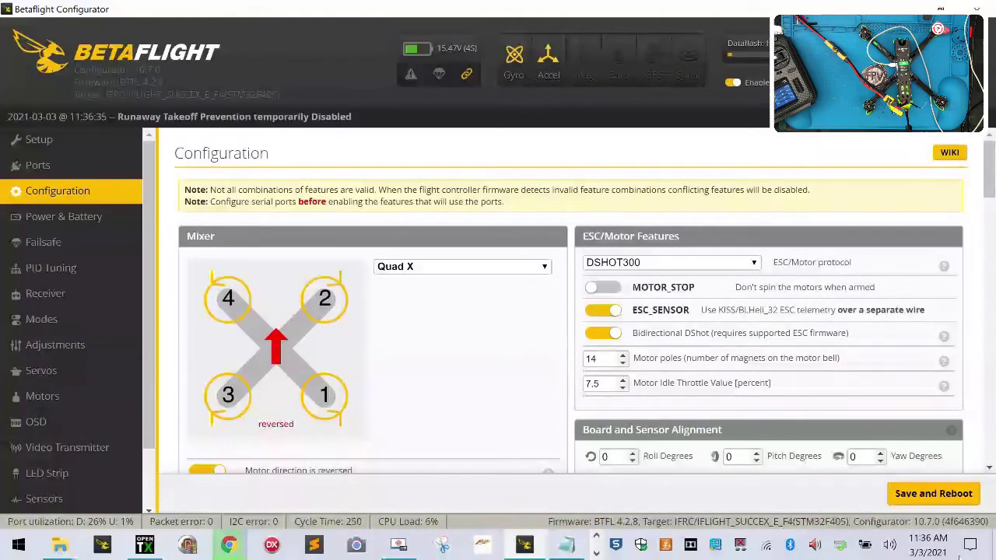
left_click(965, 498)
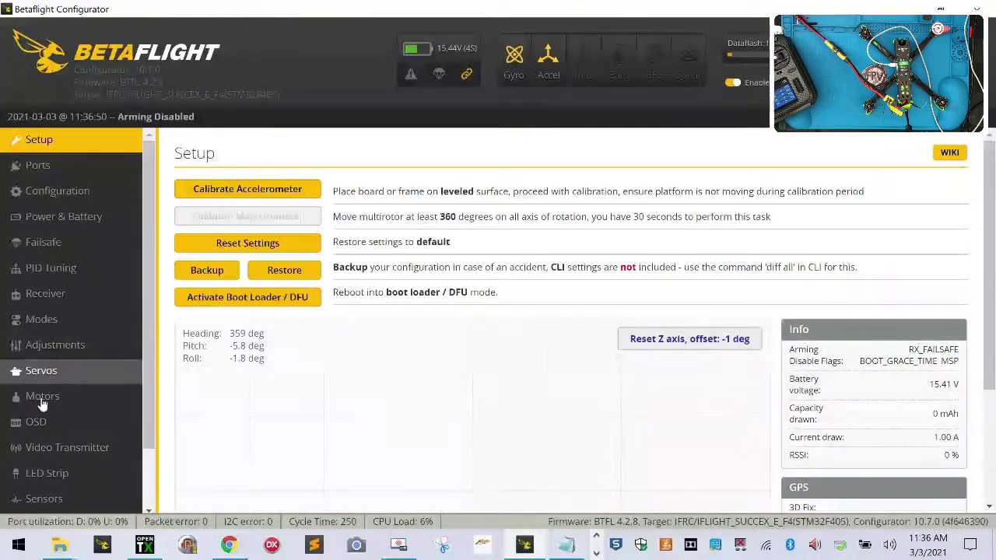
- Spin the motors briefly once more after reboot, then disconnect the flight controller
left_click(41, 398)
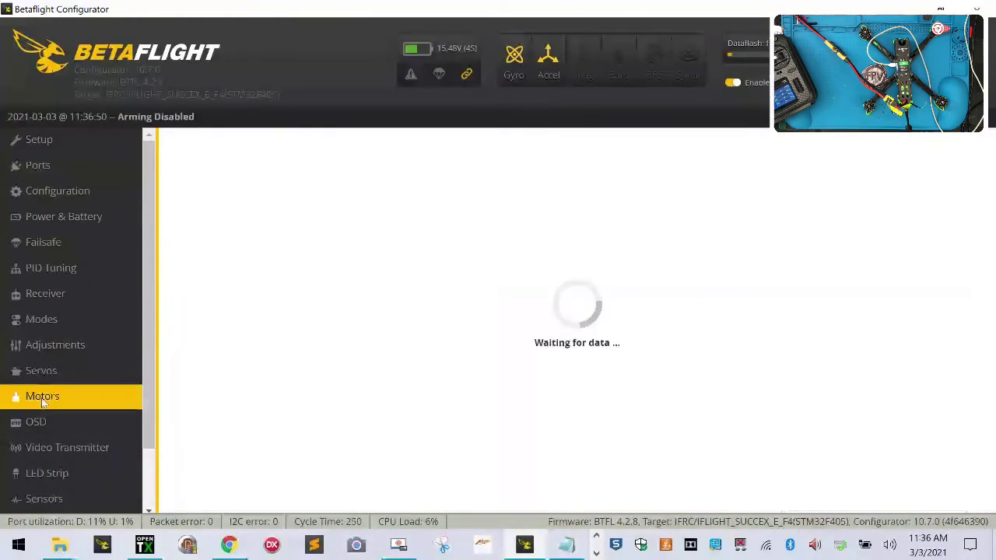
scroll(593, 471, "down", 1)
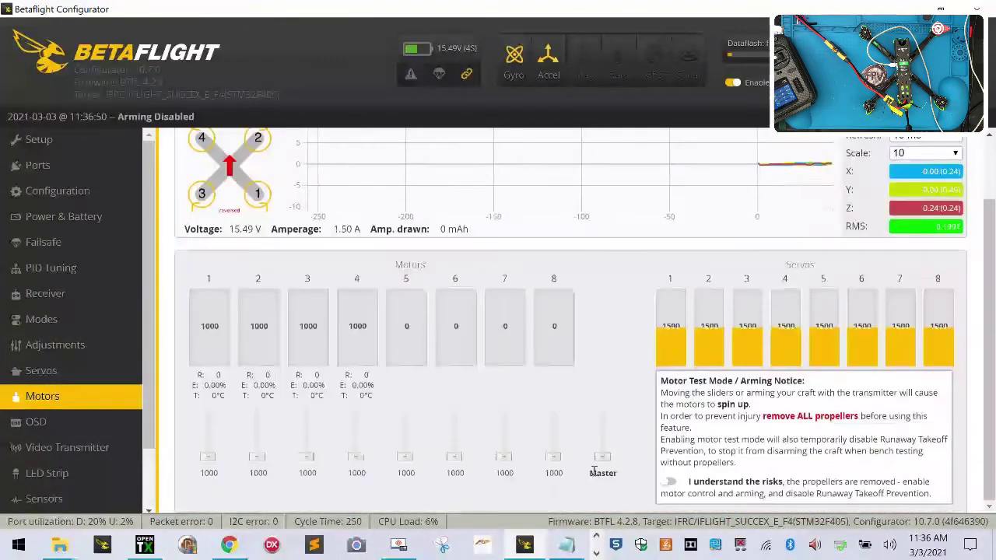
left_click(667, 481)
left_click_drag(608, 461, 607, 490)
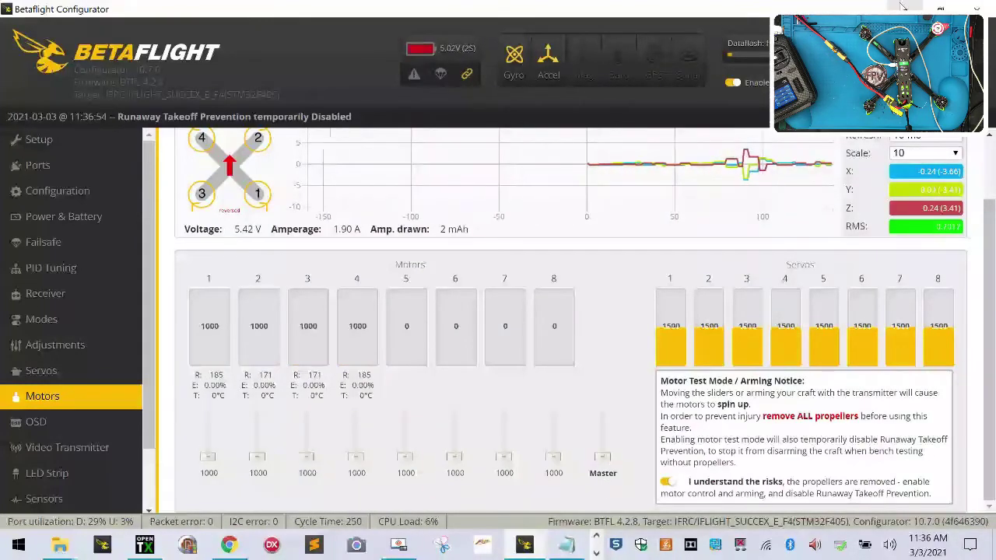
left_click(956, 58)
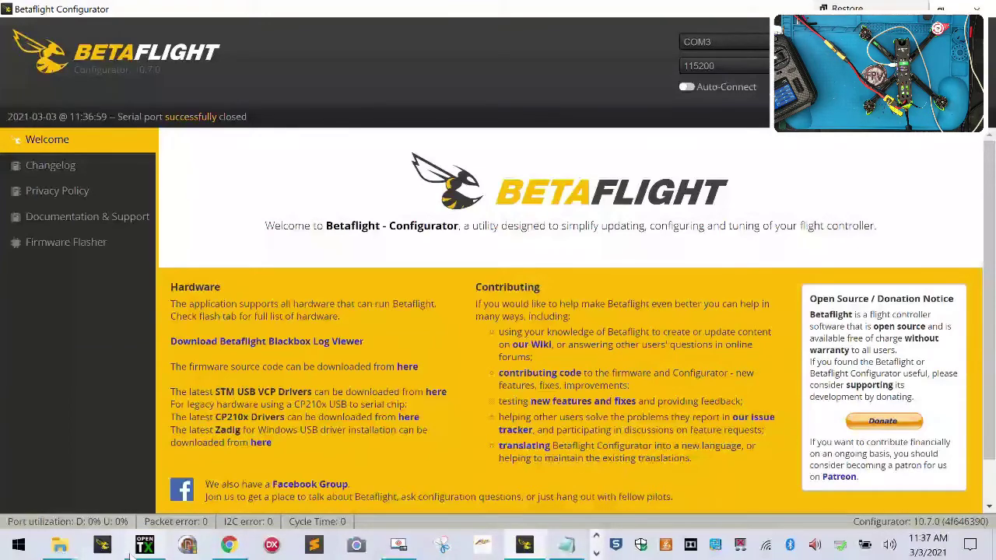
- Extract the iFlight BNF Setup Guide zip into its suggested folder in Downloads
mouse_move(59, 545)
left_click(252, 486)
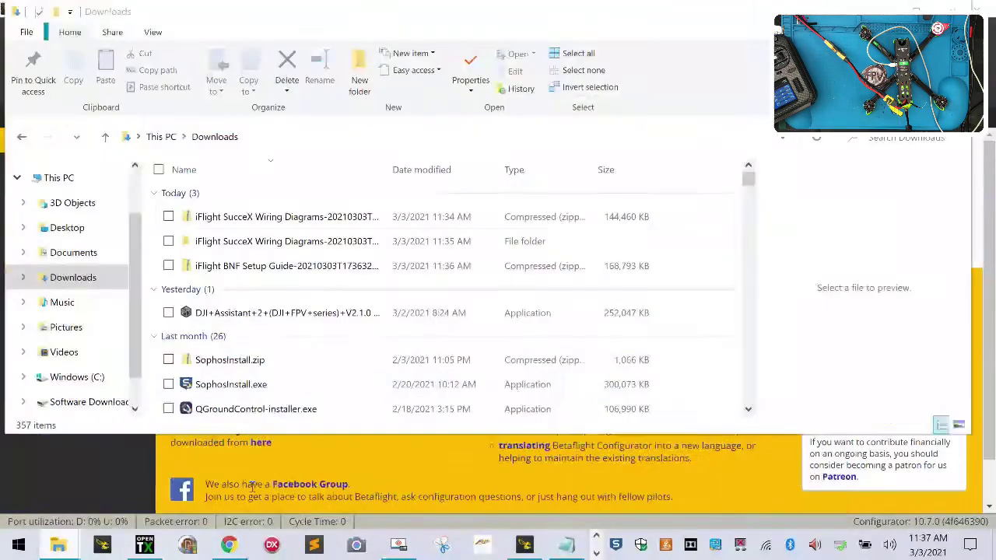
right_click(254, 270)
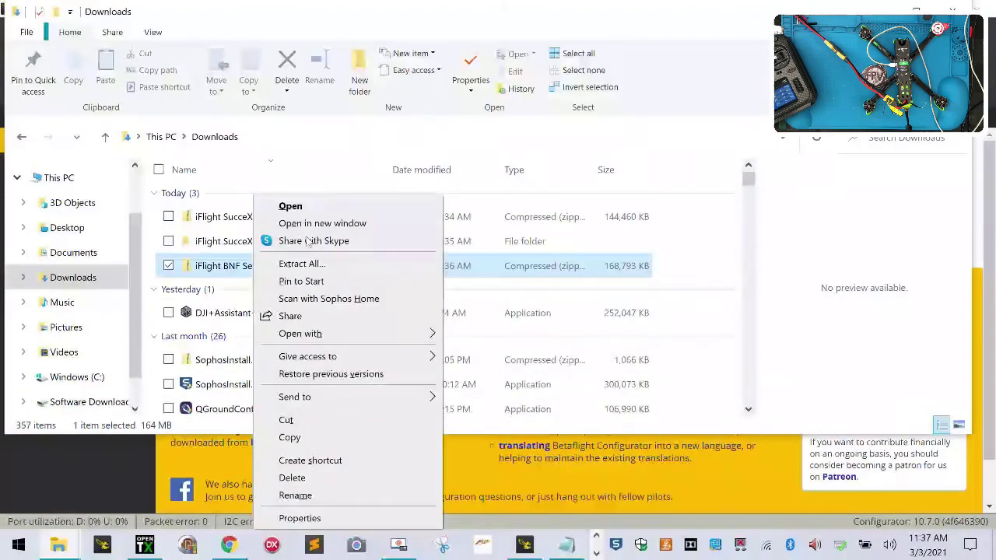
left_click(303, 264)
left_click(639, 438)
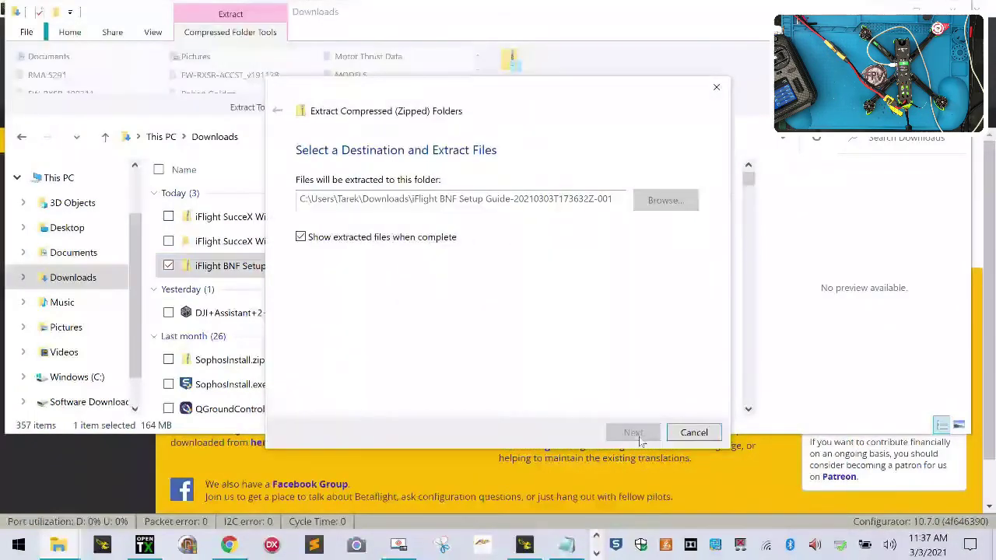
- Browse the extracted iFlight BNF Setup Guide folder, then return to Downloads
left_click(90, 492)
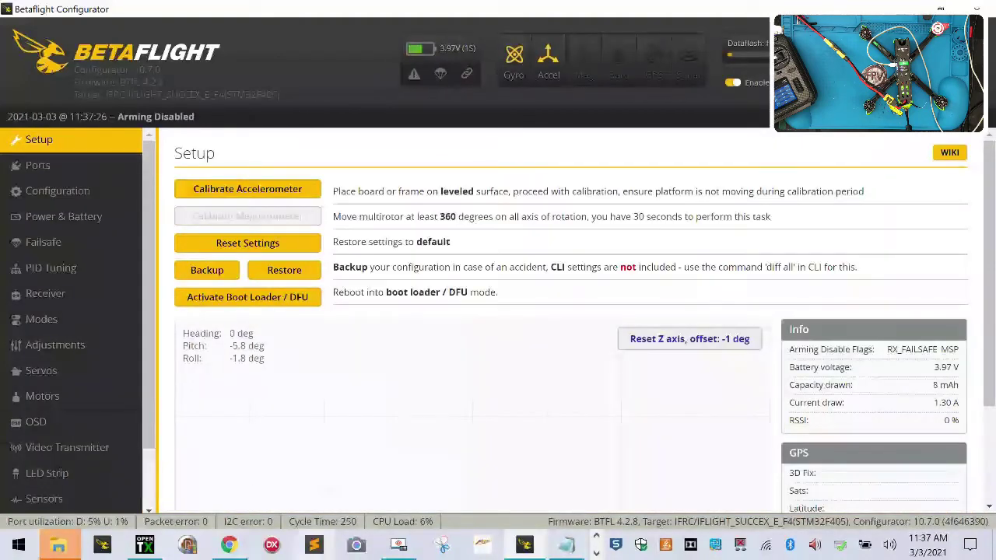
left_click(45, 557)
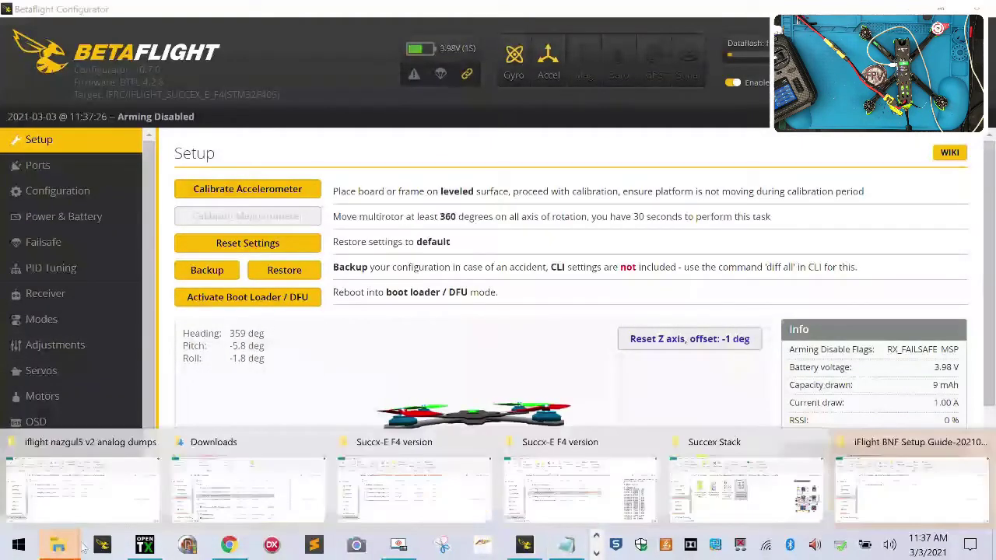
left_click(910, 475)
left_click(303, 223)
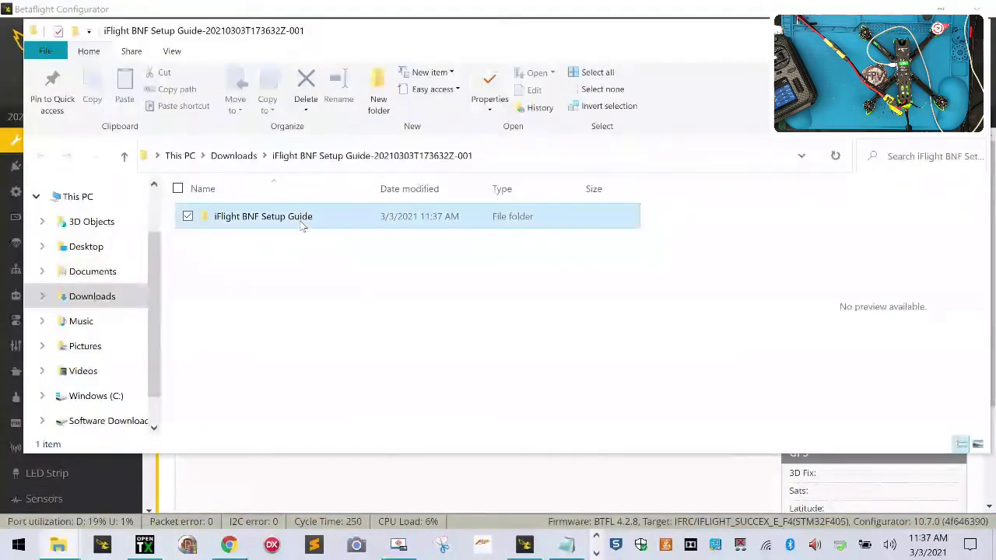
double_click(304, 222)
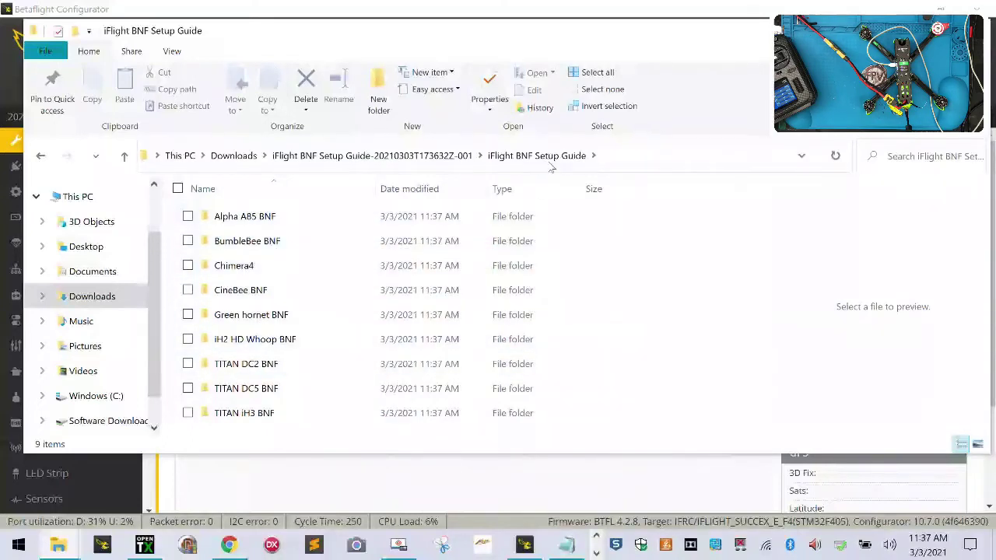
left_click(419, 156)
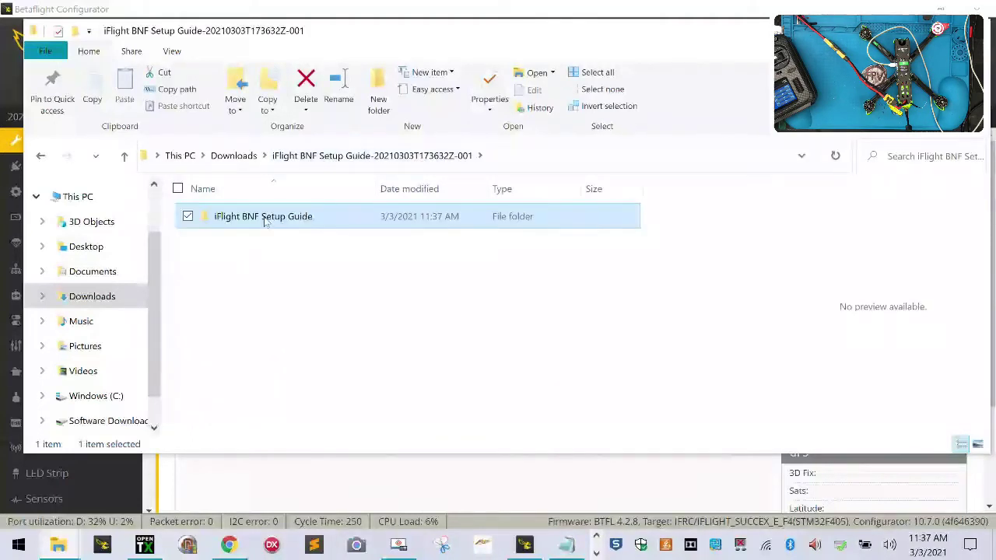
double_click(264, 220)
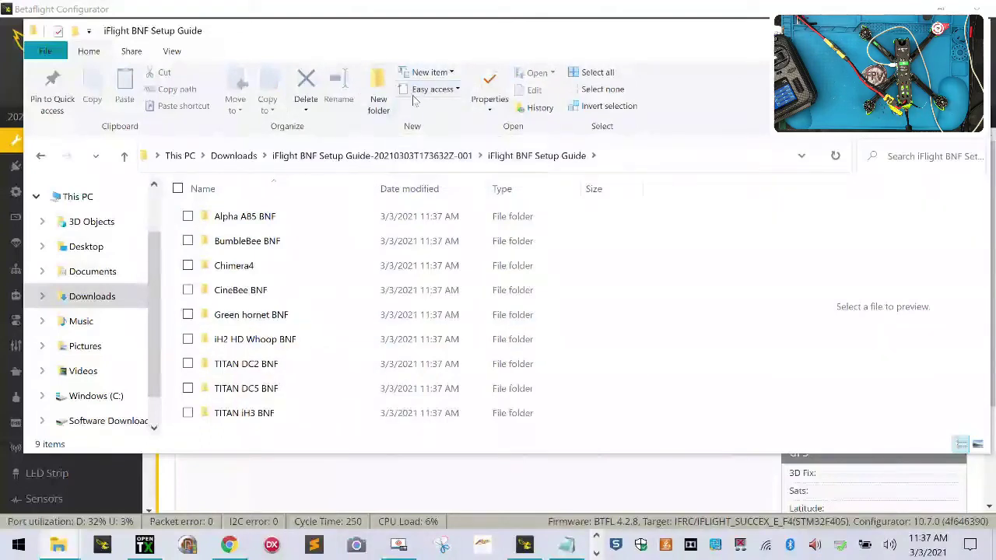
left_click(420, 156)
left_click(235, 156)
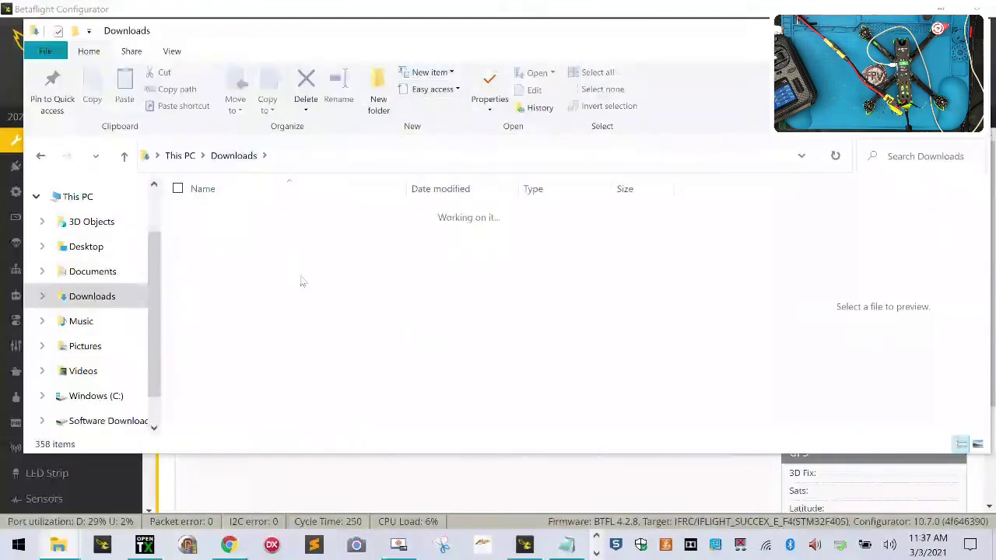
- Pan the zoomed wiring diagram across the other board to the VTX section and Mini F4 V2 Flight Tower title
left_click(566, 545)
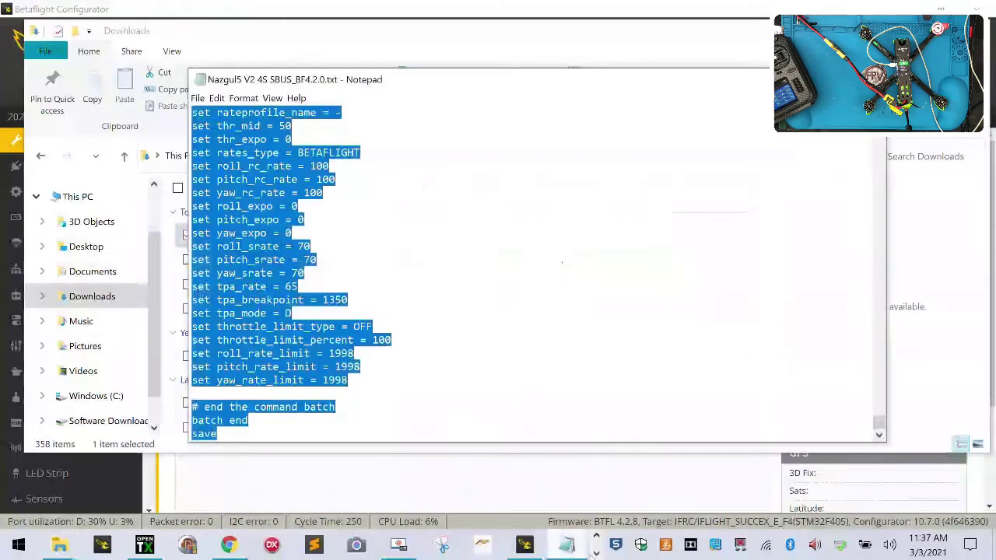
left_click(78, 549)
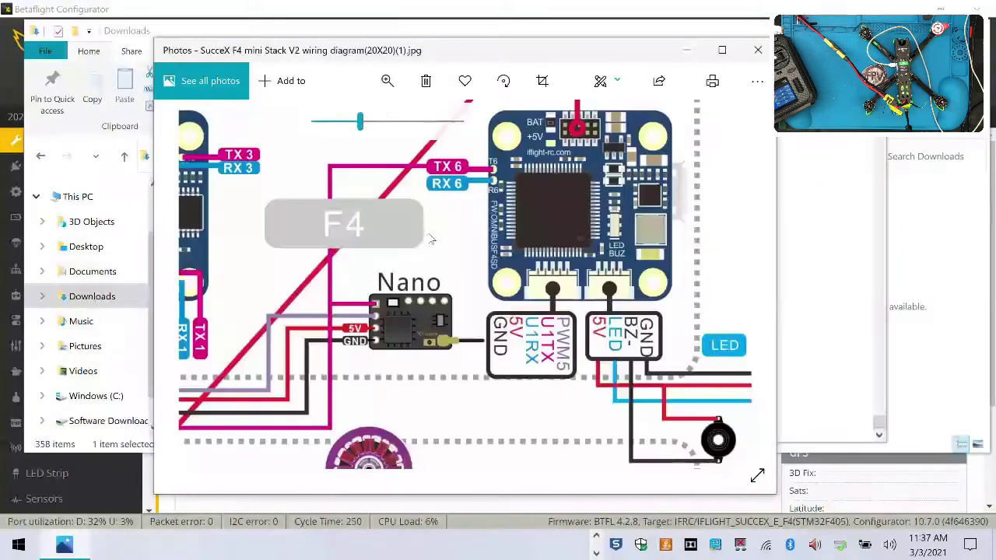
scroll(200, 316, "up", 2)
left_click_drag(199, 316, 447, 401)
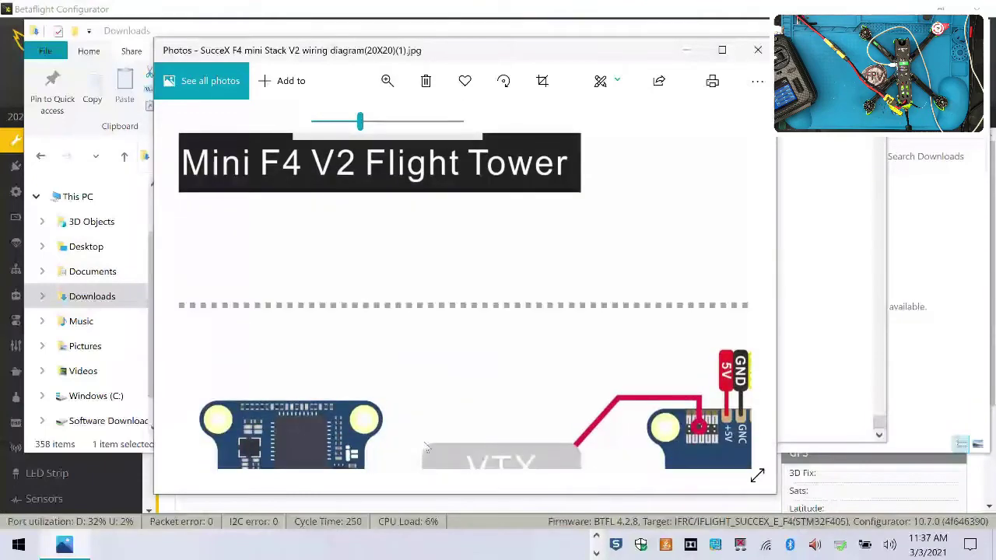
left_click_drag(425, 448, 424, 425)
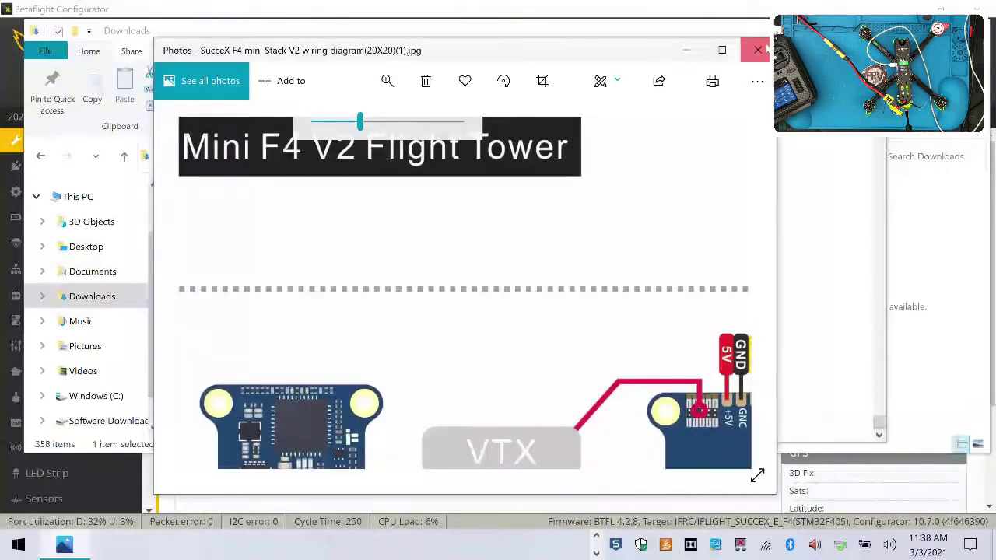
- Close the wiring diagram and open the iFlight BNF Setup Guide folder in File Explorer
left_click(758, 50)
left_click(166, 411)
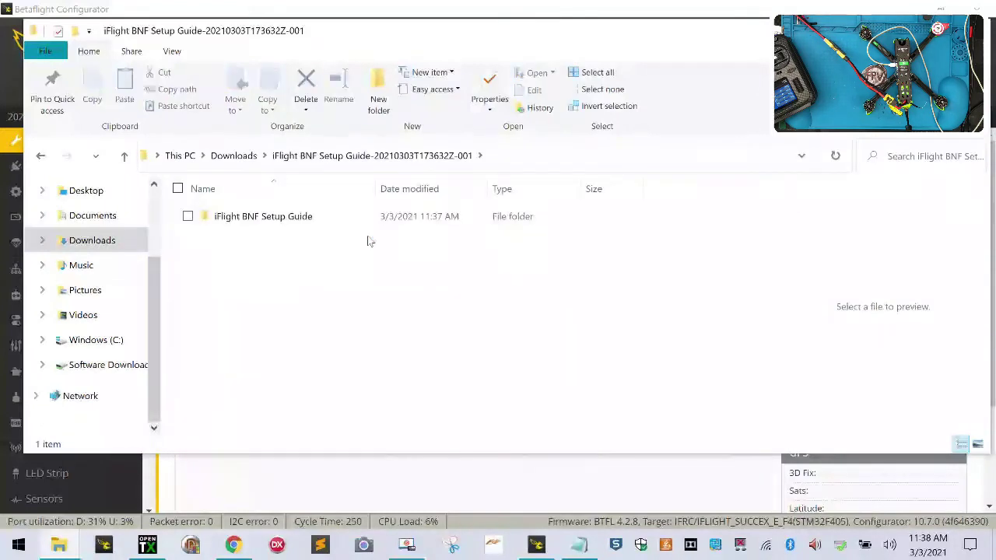
double_click(283, 216)
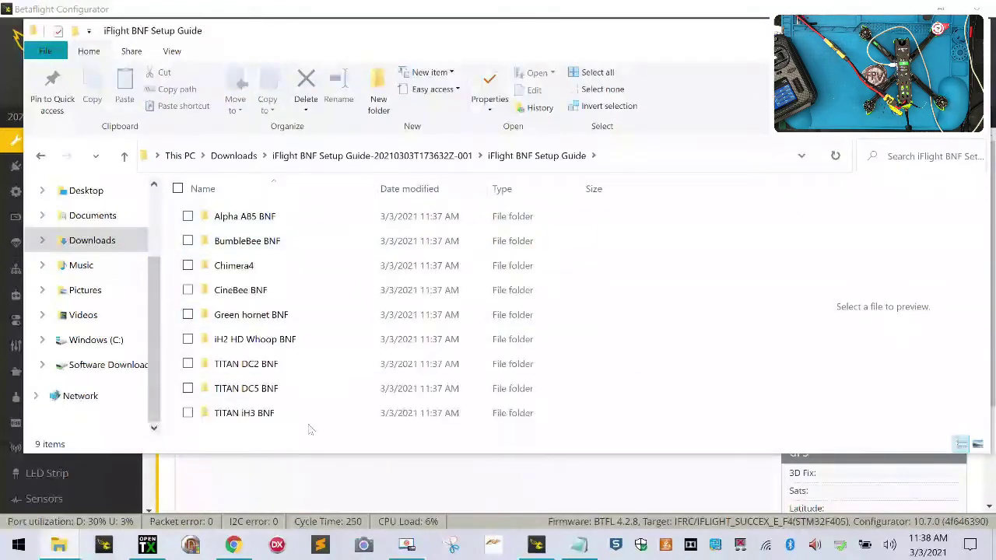
- Navigate through SucceX Standard(30.5x30.5) to S008806 SucceX-E F4 FC V2.1 and select its wiring PDF
left_click(315, 156)
left_click(247, 164)
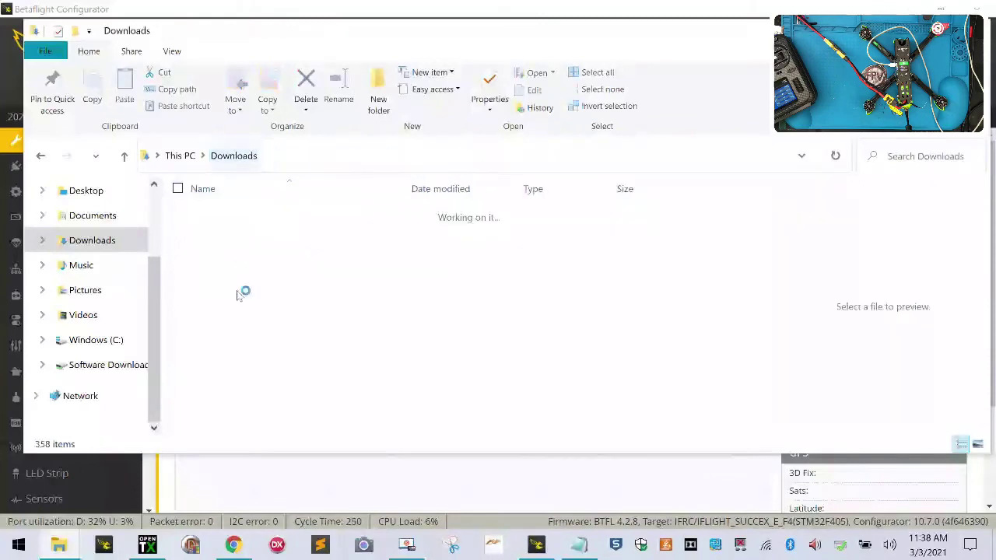
left_click(283, 309)
double_click(276, 260)
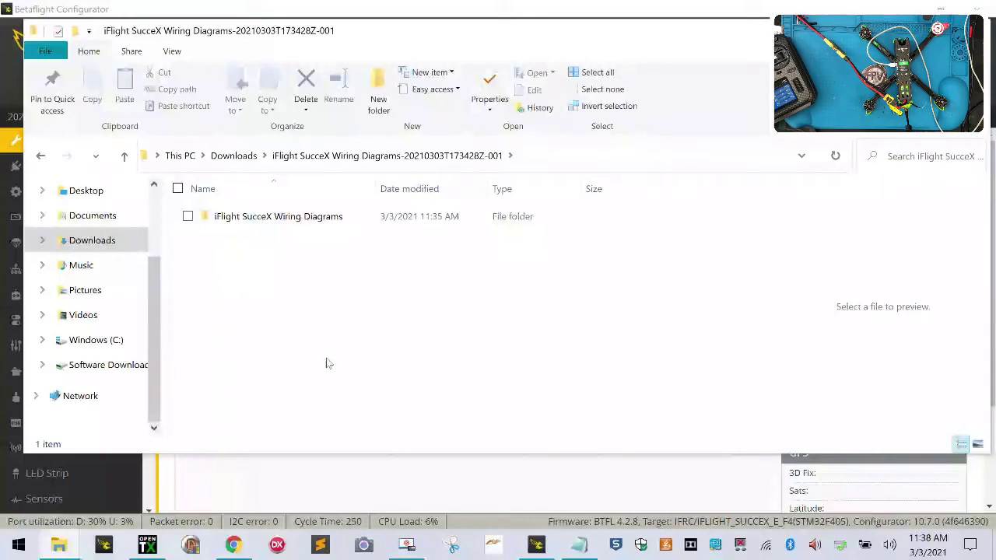
double_click(305, 226)
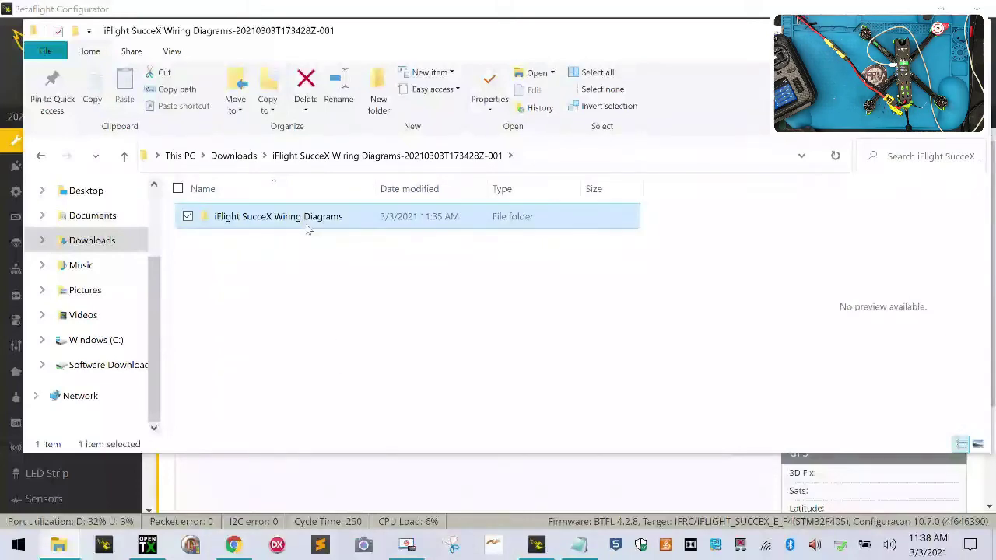
scroll(311, 393, "down", 1)
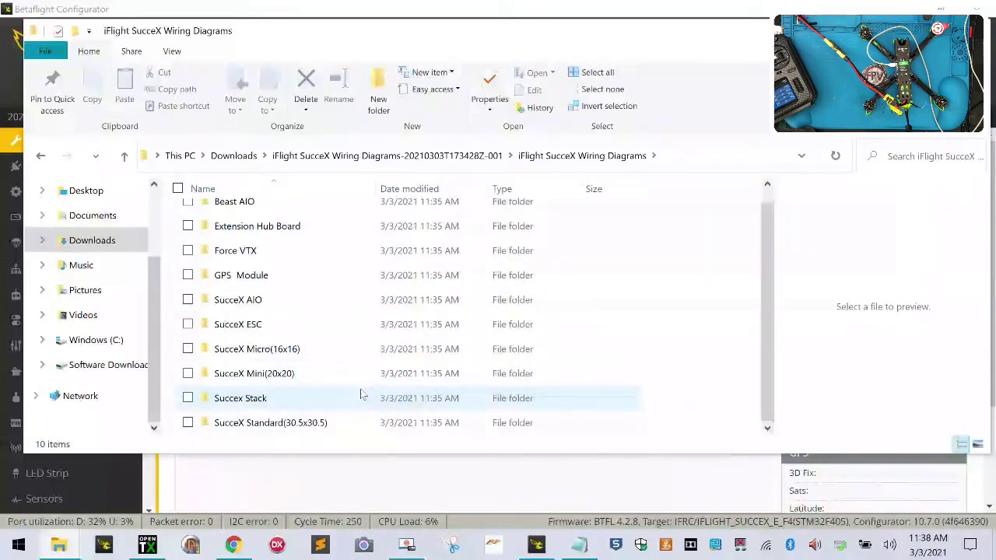
double_click(327, 425)
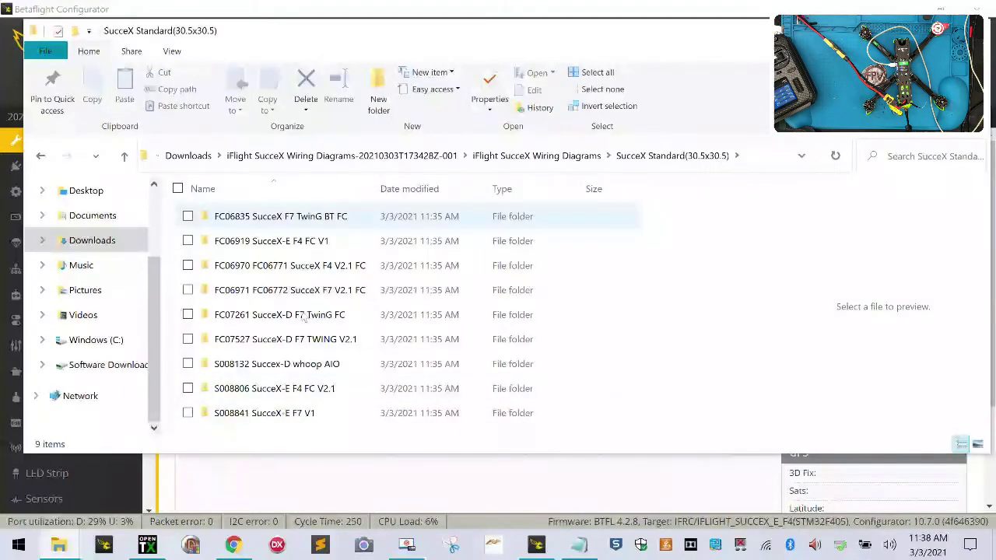
double_click(362, 389)
left_click(319, 223)
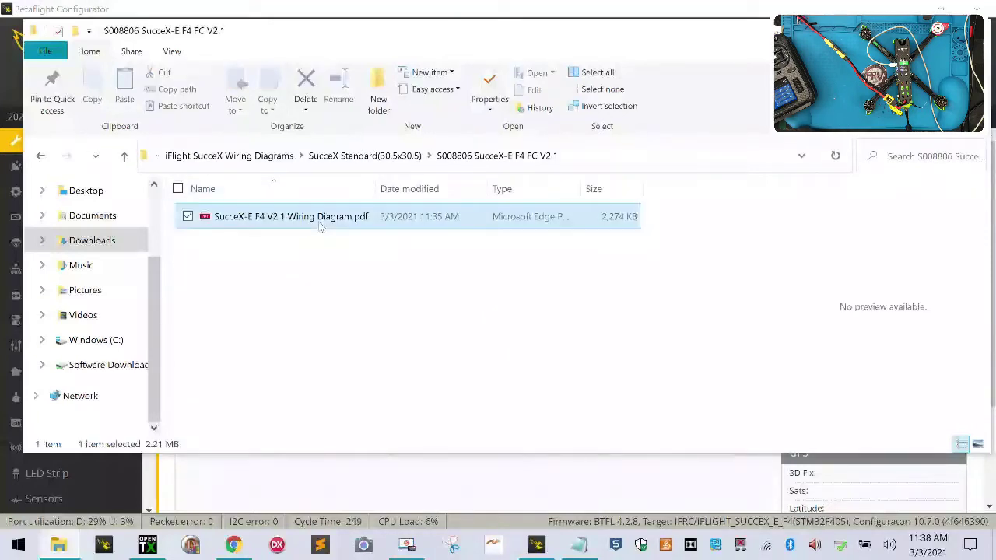
- Open the SucceX-E F4 V2.1 Wiring Diagram PDF in Edge, zoom in, and find the R-XSR FPort section
double_click(319, 223)
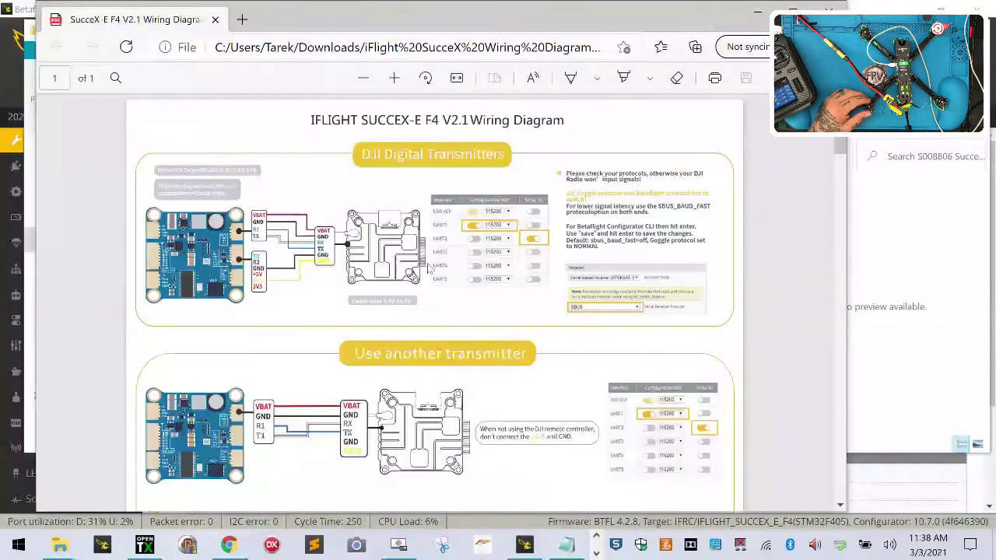
left_click(399, 78)
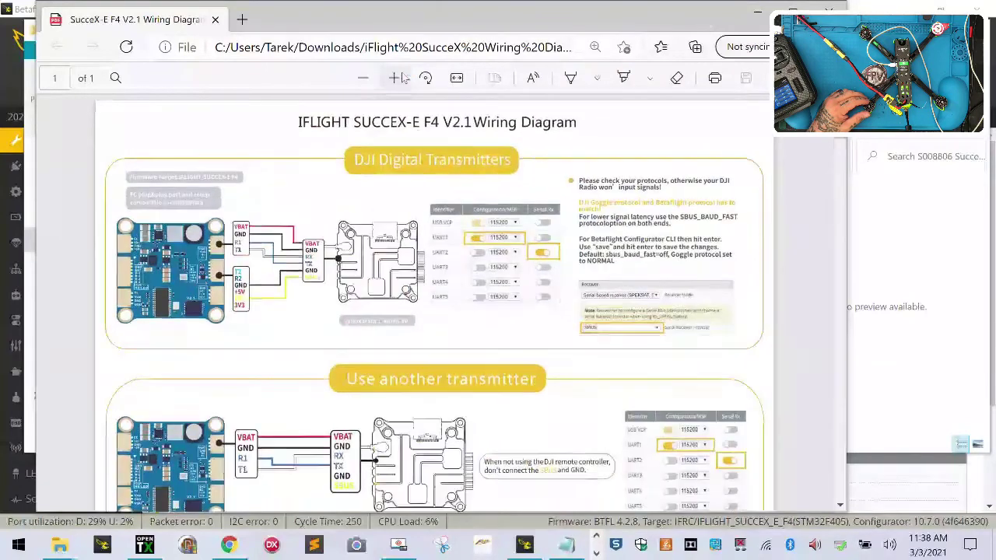
left_click(398, 78)
left_click(399, 78)
scroll(330, 326, "down", 3)
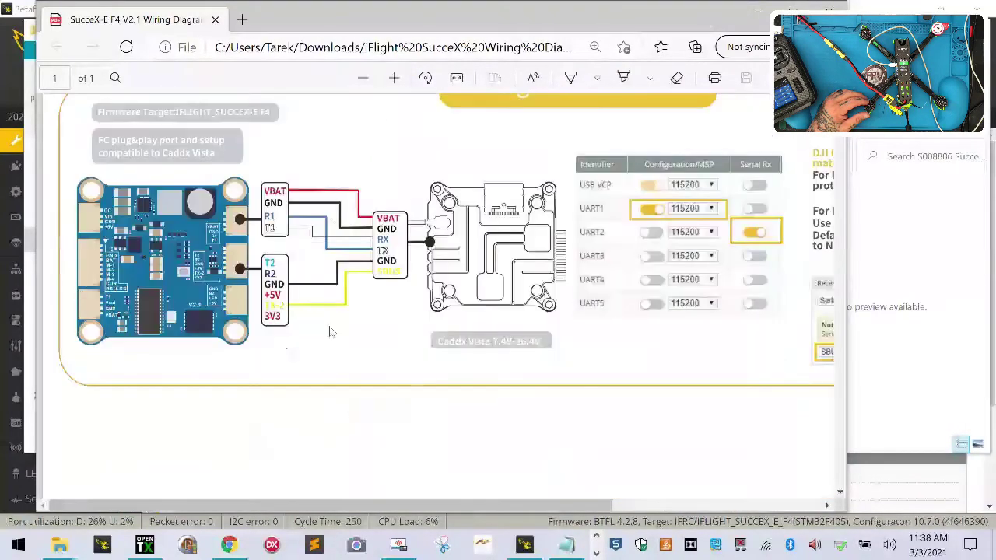
scroll(330, 332, "down", 5)
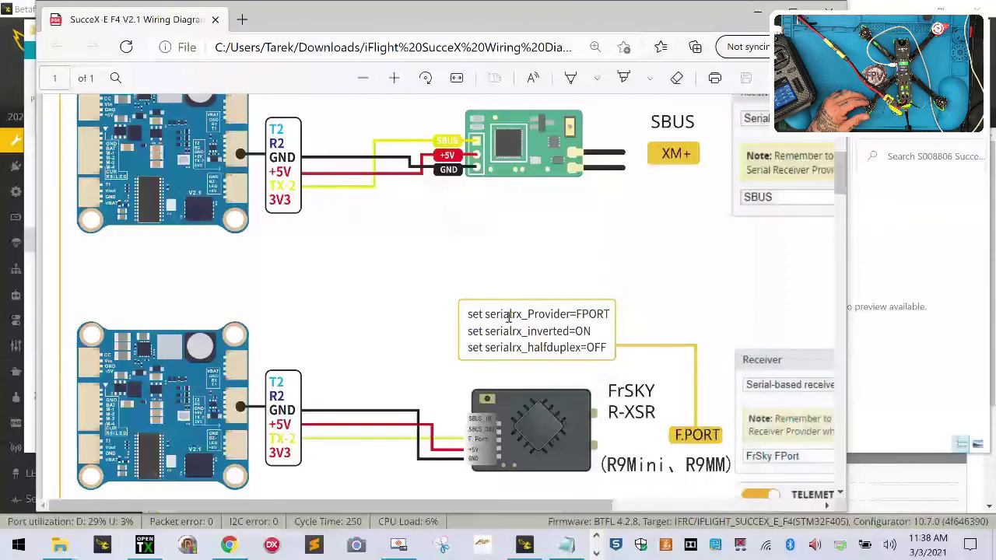
left_click_drag(511, 223, 289, 337)
scroll(290, 334, "down", 3)
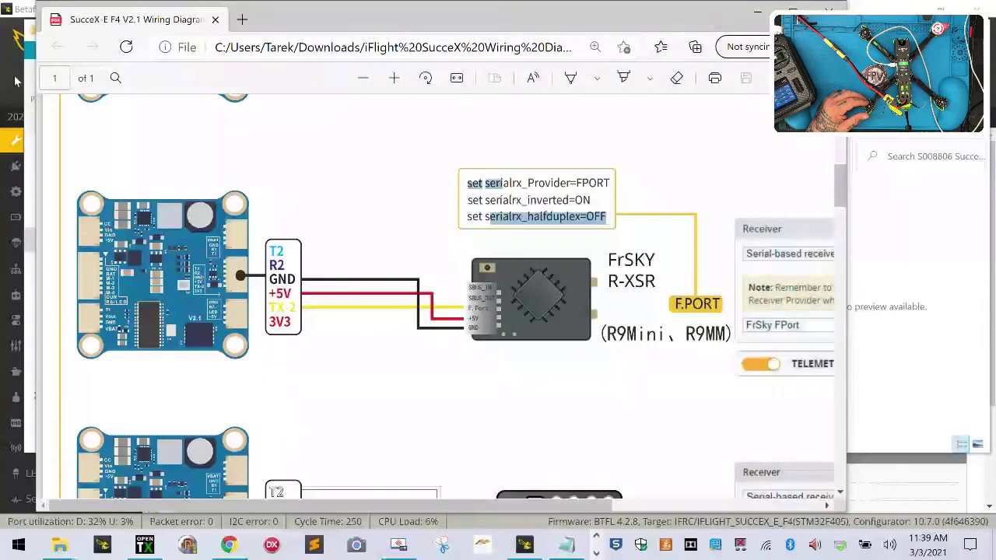
left_click(13, 222)
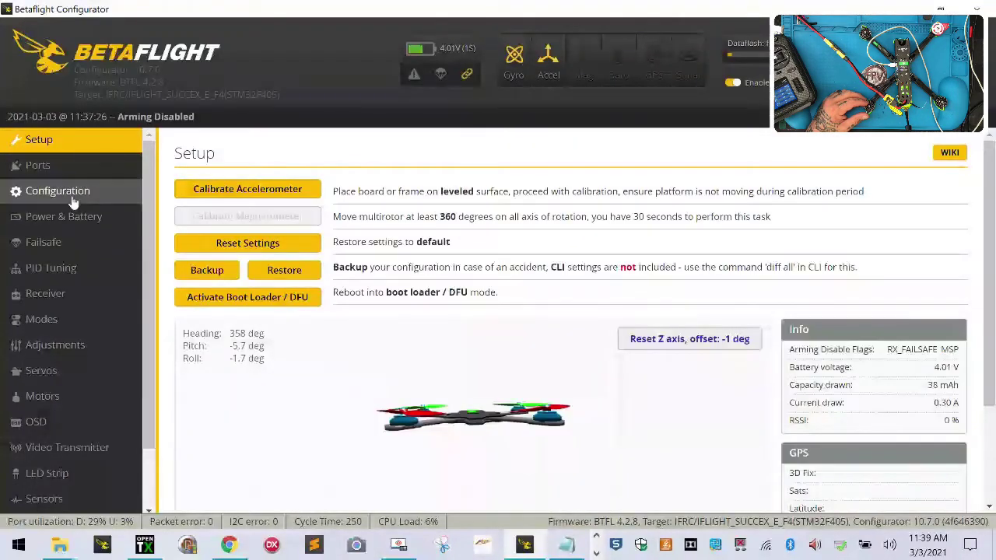
- Set Serial Receiver Provider to FrSky FPort, save and reboot, then reconnect and view Receiver
left_click(26, 193)
scroll(427, 388, "down", 8)
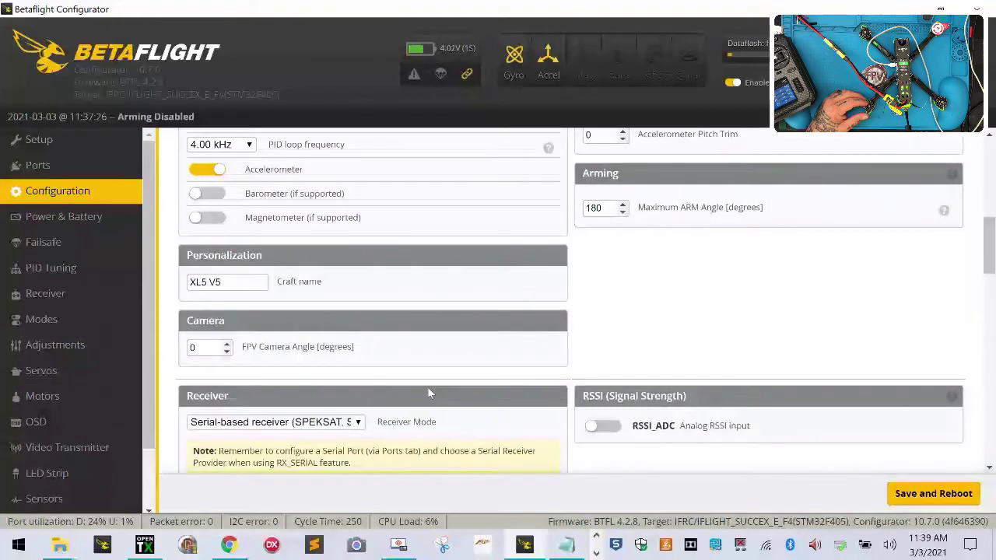
scroll(349, 424, "down", 2)
left_click(316, 335)
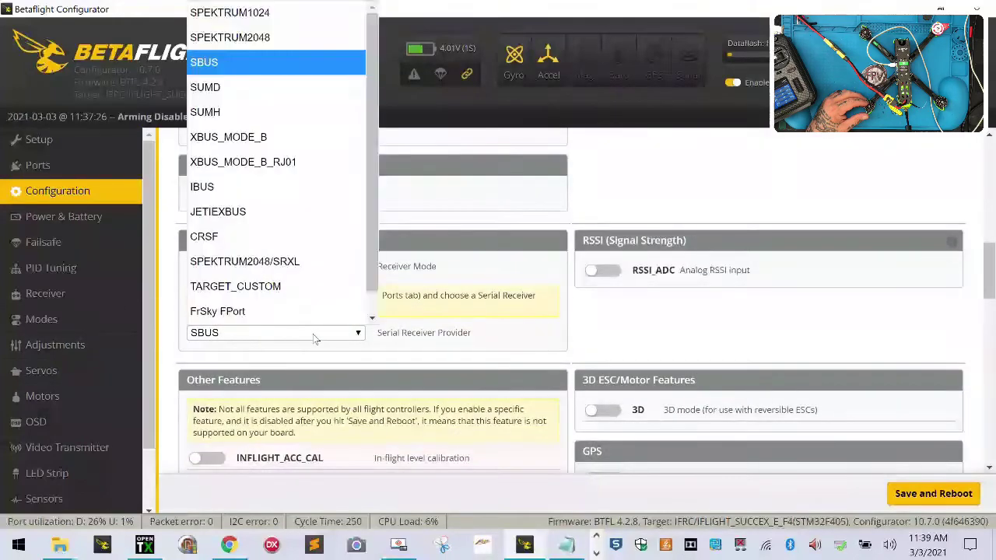
left_click(300, 310)
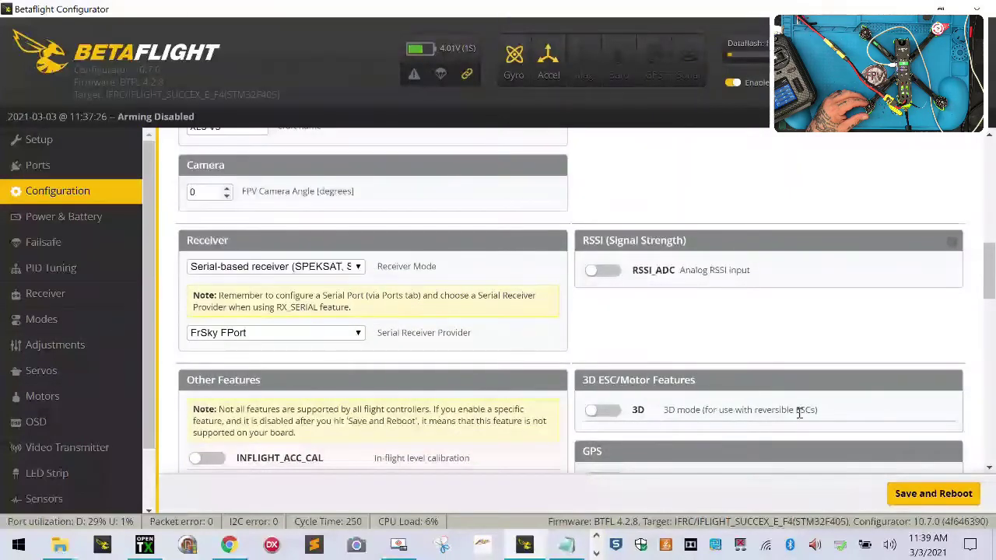
left_click(918, 502)
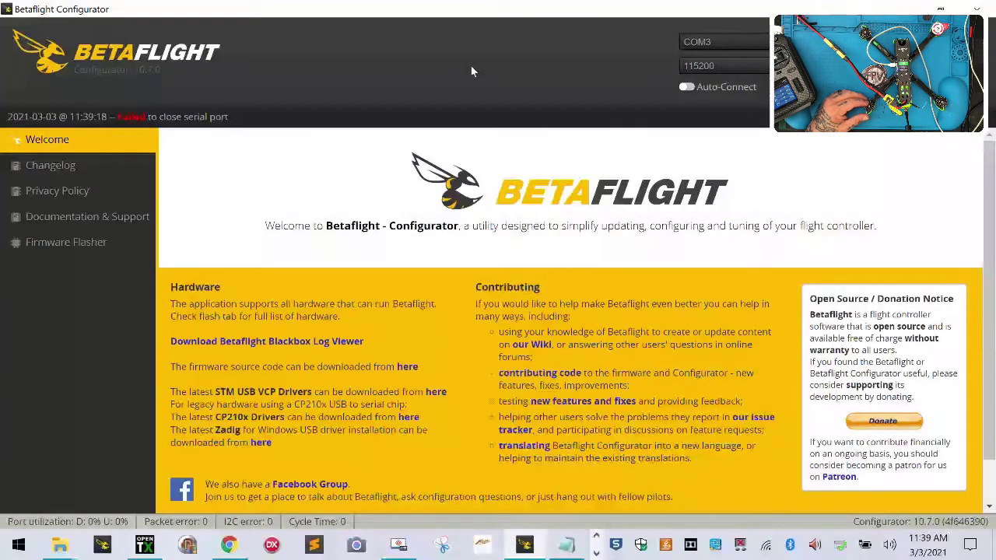
left_click(956, 62)
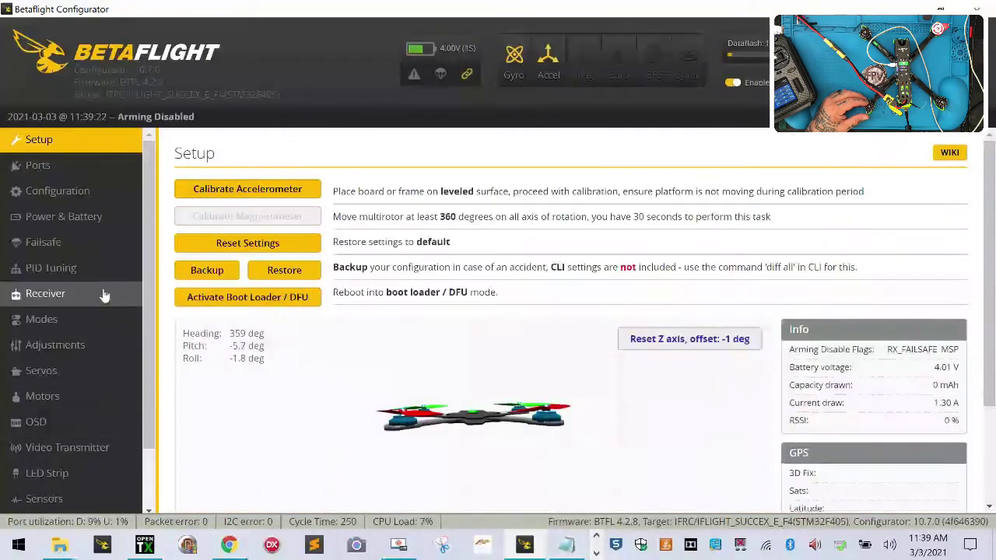
left_click(104, 295)
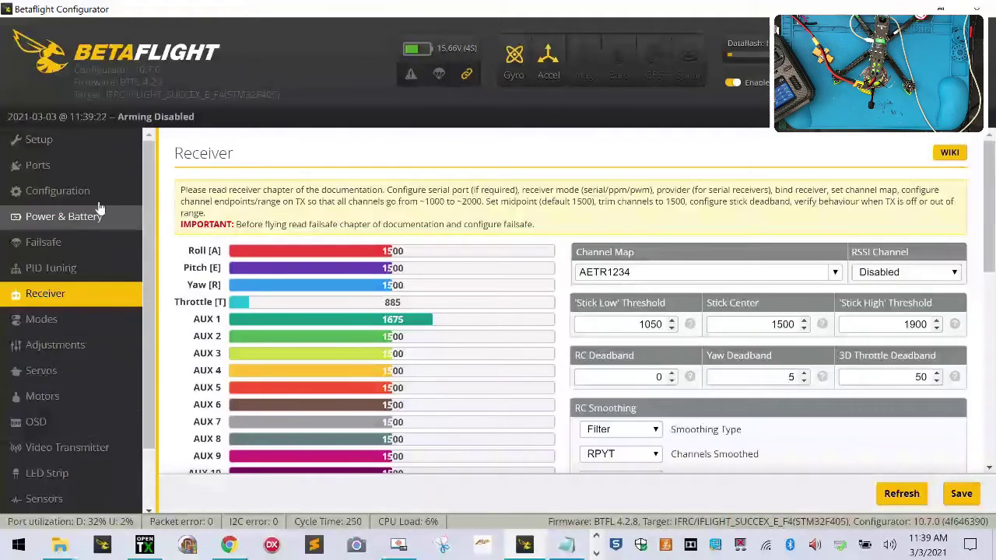
- Check the UART2 Serial RX setting on Ports and the channels on the Receiver page
left_click(104, 165)
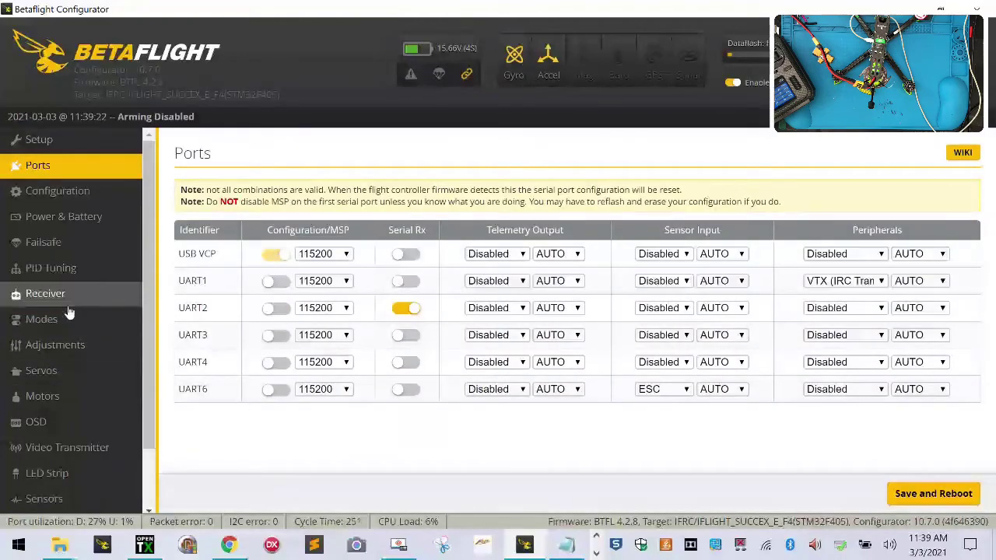
scroll(78, 326, "down", 2)
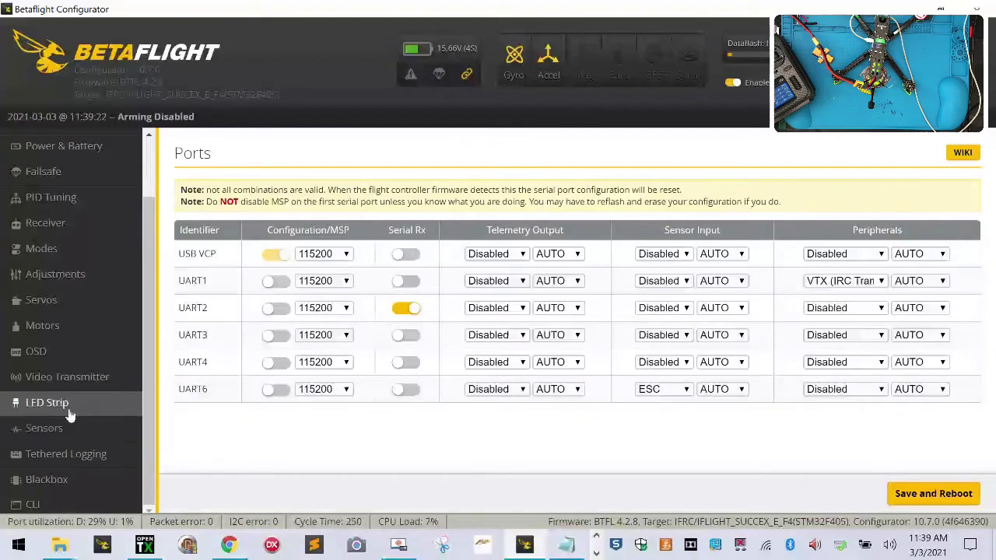
left_click(86, 223)
scroll(528, 369, "down", 5)
scroll(531, 363, "up", 5)
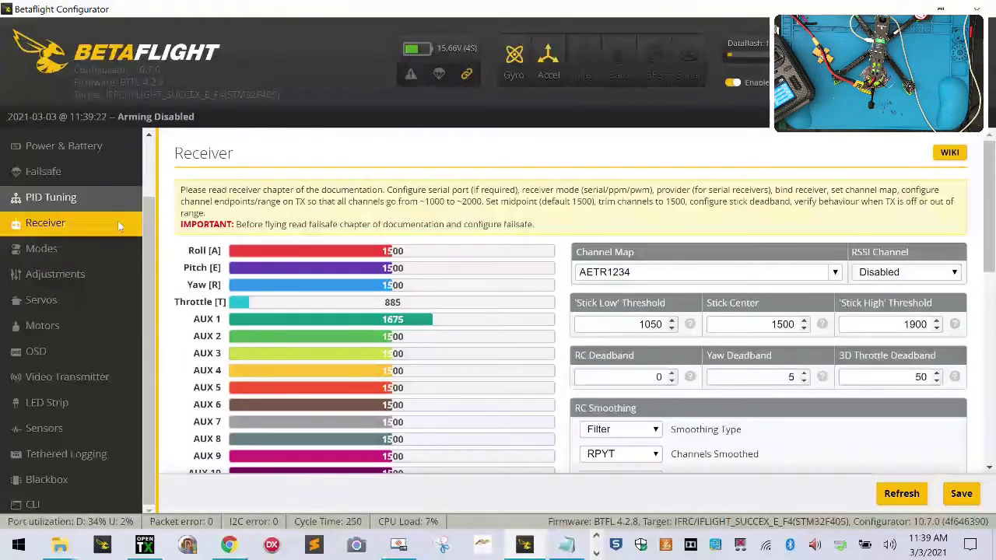
scroll(116, 214, "up", 1)
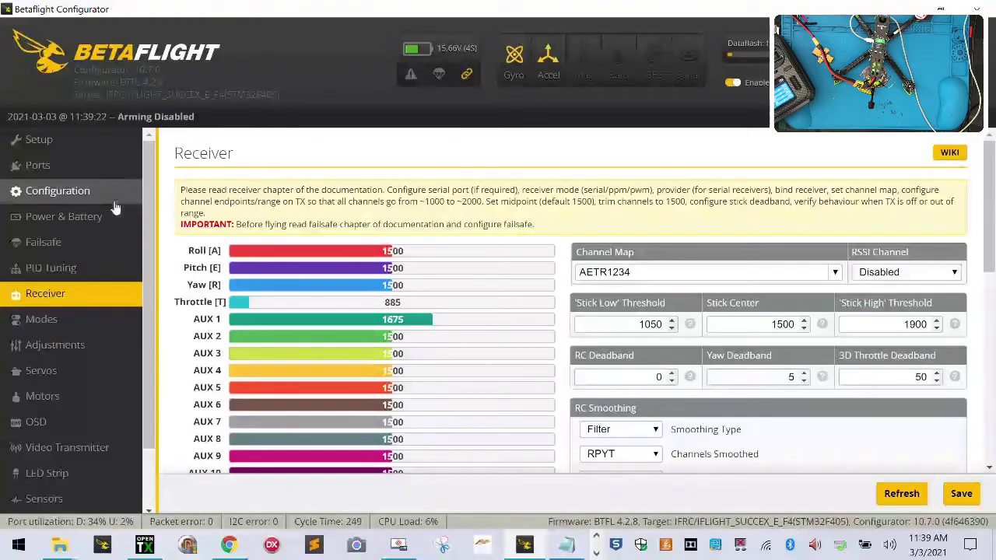
- Confirm FrSky FPort and TELEMETRY, LED_STRIP, AIRMODE, OSD, DYNAMIC_FILTER on the Configuration page
left_click(114, 201)
scroll(537, 336, "down", 5)
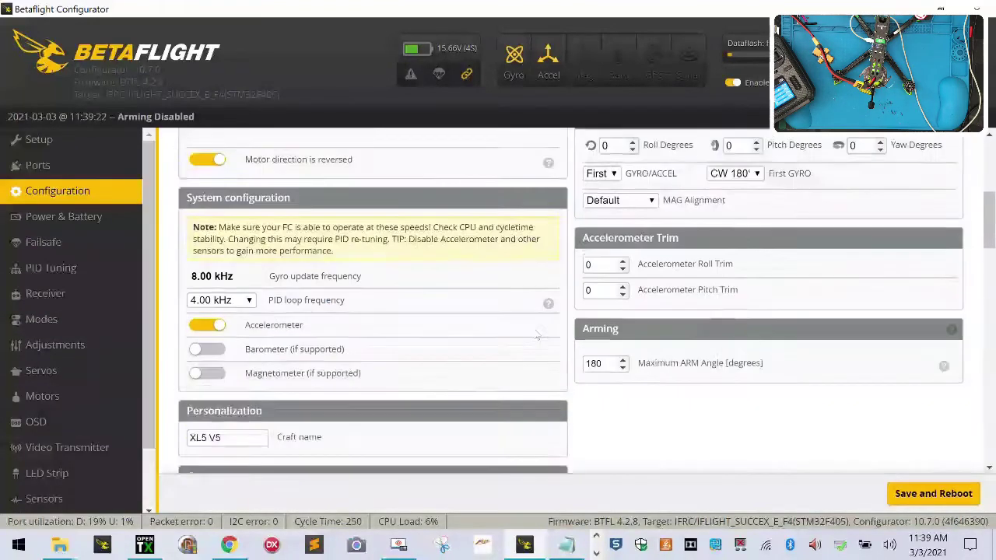
scroll(538, 336, "down", 2)
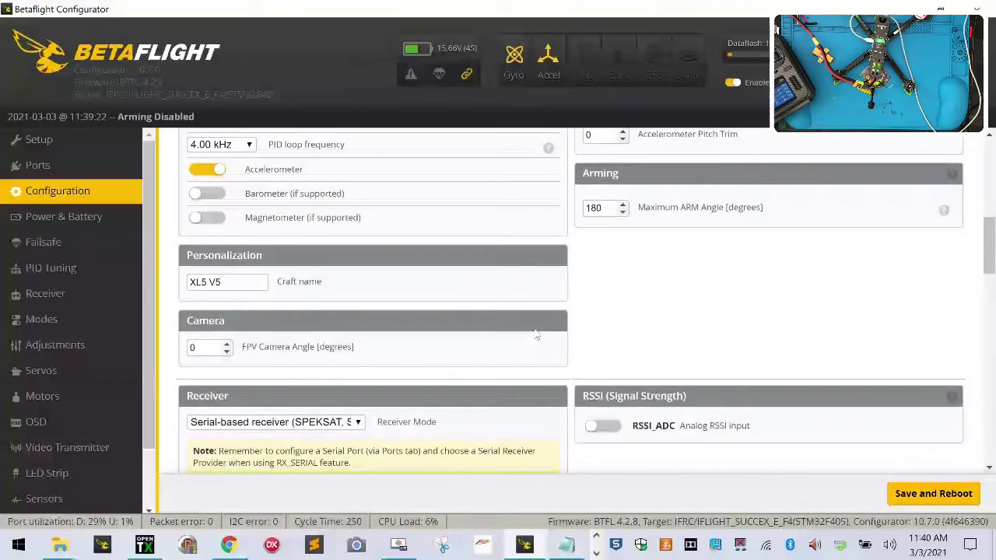
scroll(537, 336, "down", 2)
scroll(537, 337, "down", 2)
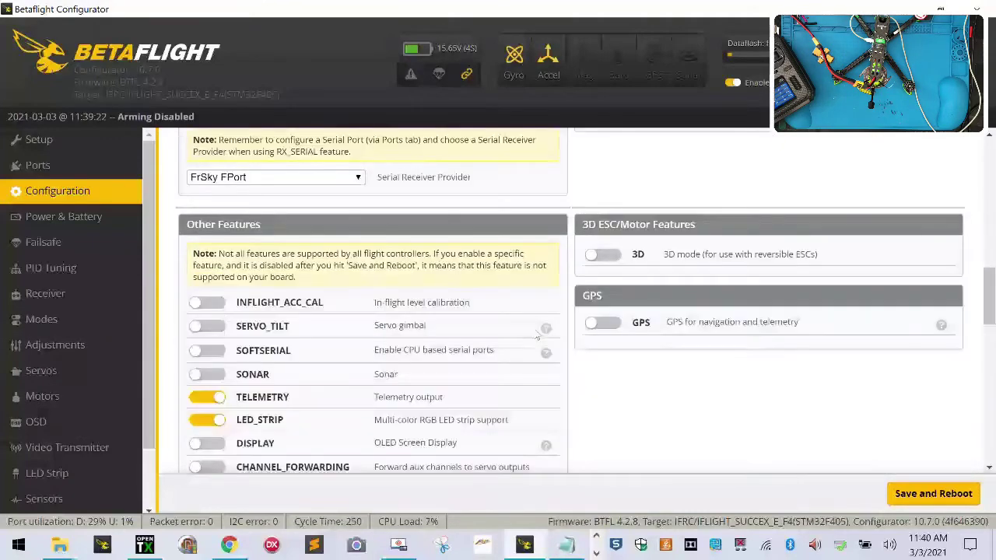
mouse_move(561, 547)
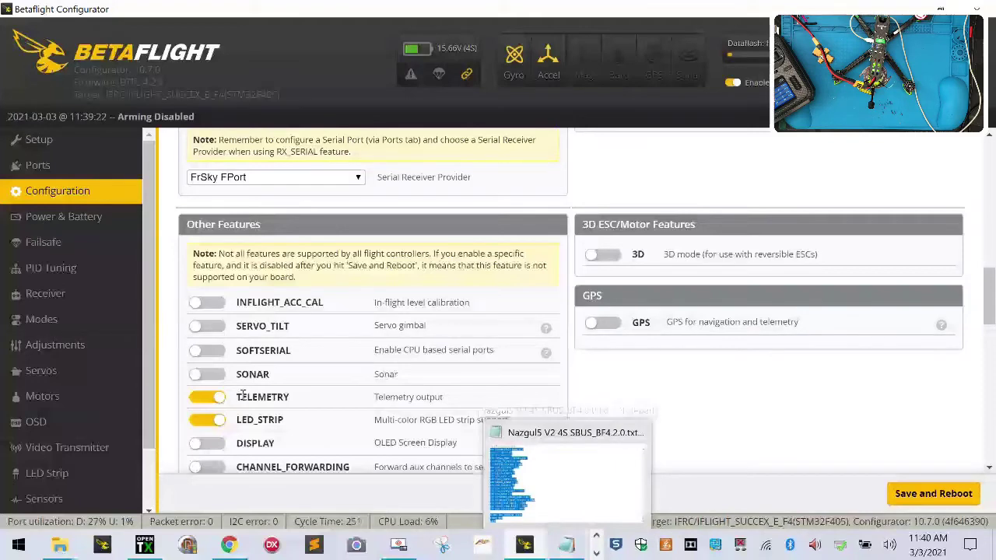
scroll(243, 400, "down", 2)
scroll(102, 412, "down", 2)
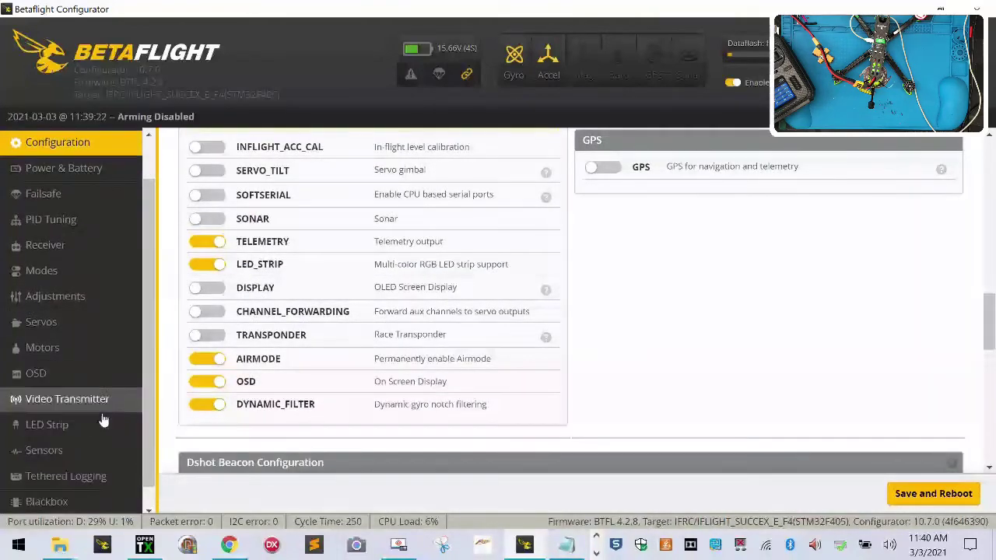
- Bring the Edge wiring PDF forward and select its three serialrx command lines
left_click(513, 548)
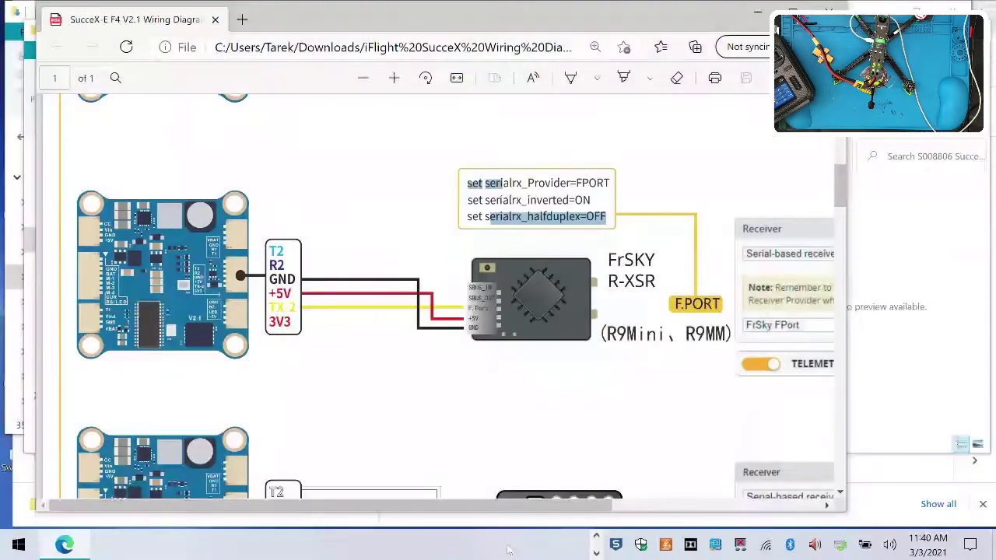
scroll(486, 374, "right", 5)
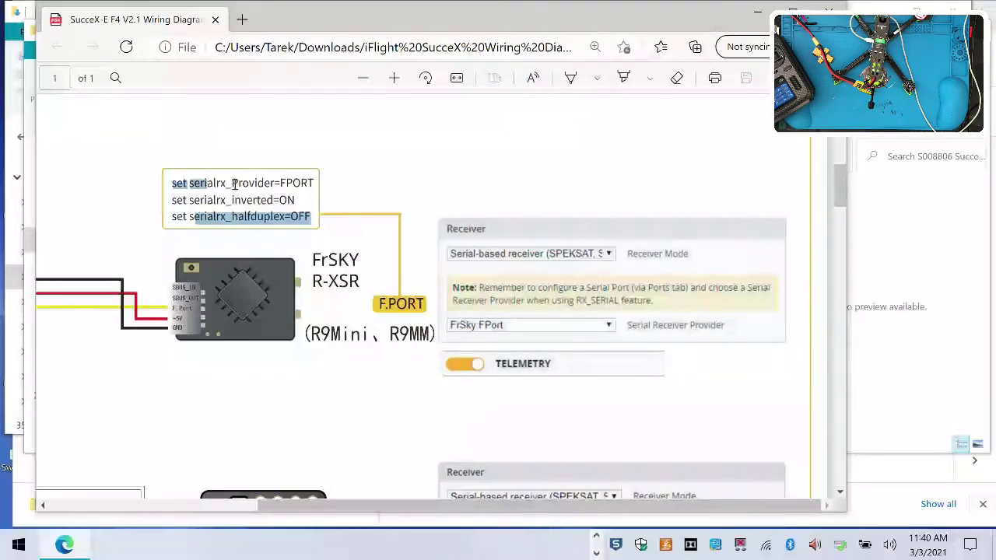
left_click_drag(177, 177, 314, 222)
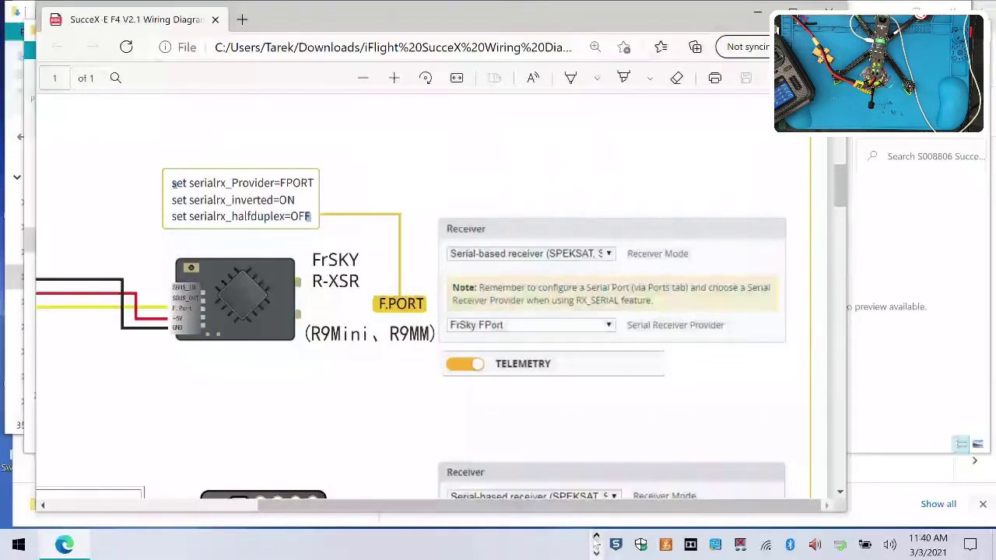
left_click_drag(415, 11, 679, 11)
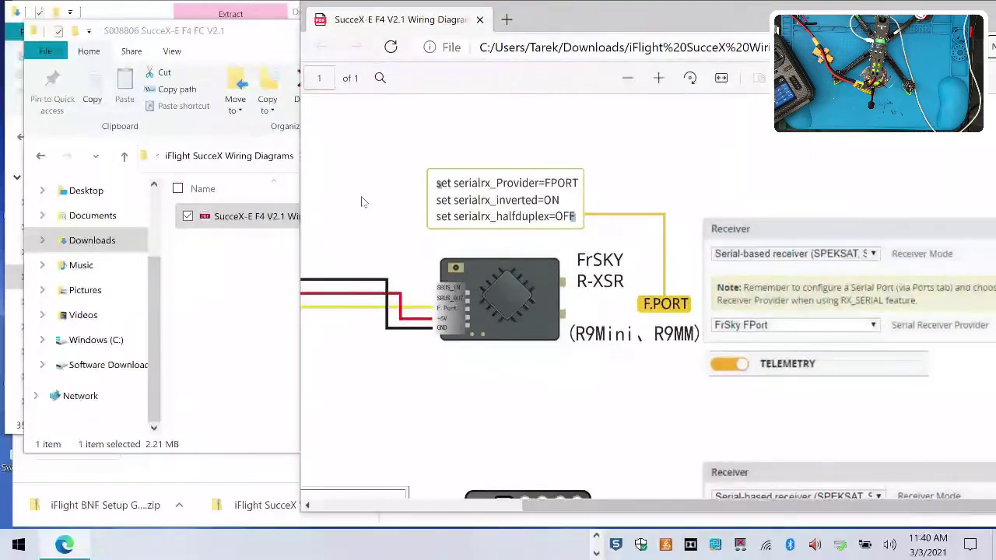
- Copy the serialrx_Provider=FPORT text and return to Betaflight Configurator
double_click(485, 182)
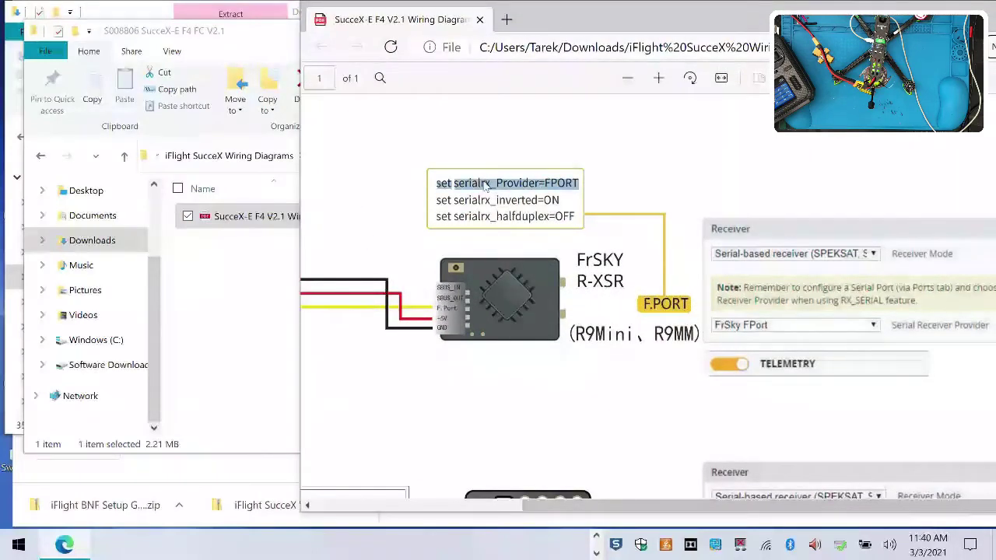
right_click(485, 182)
left_click(506, 251)
left_click(524, 545)
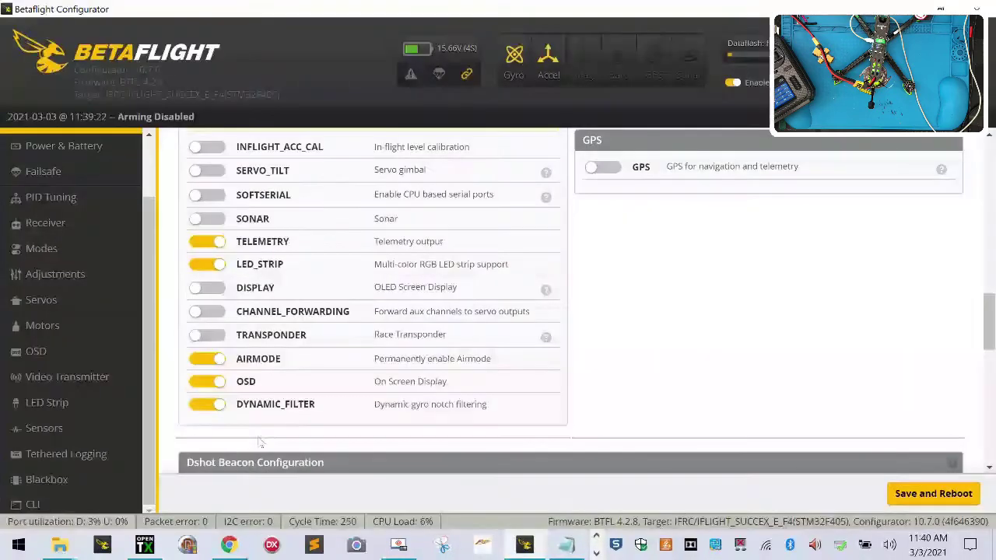
- Open the CLI and paste the copied FPORT command into the command input
scroll(261, 442, "down", 10)
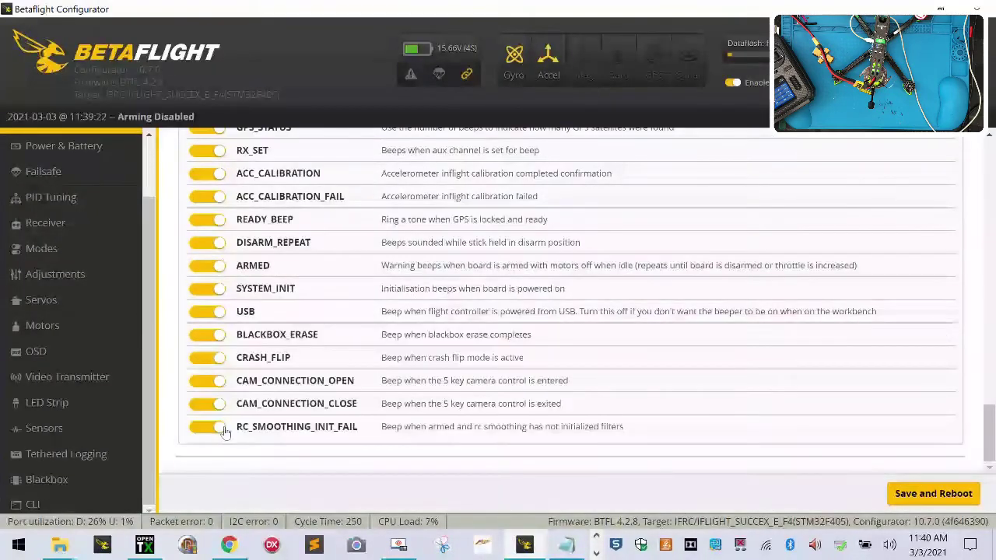
left_click(118, 506)
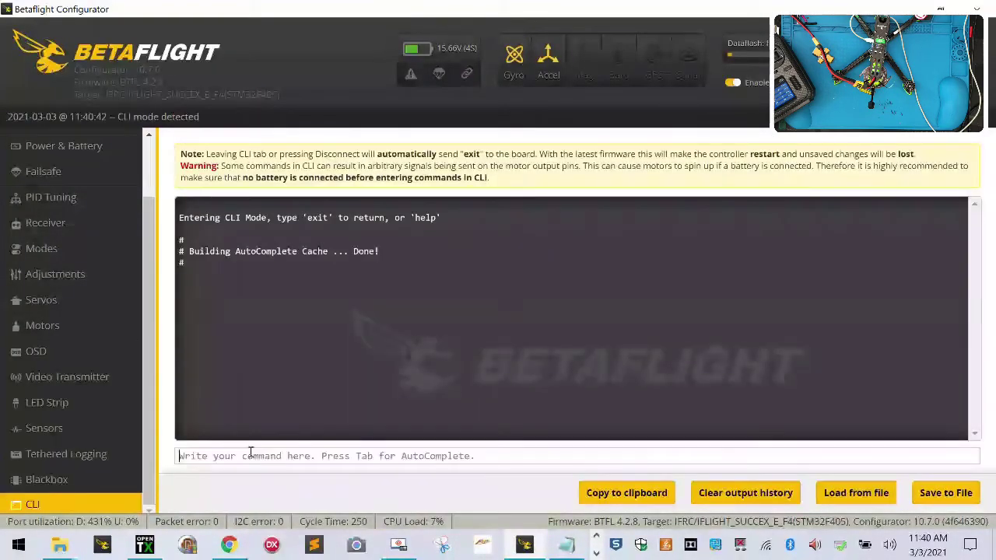
right_click(250, 454)
left_click(300, 399)
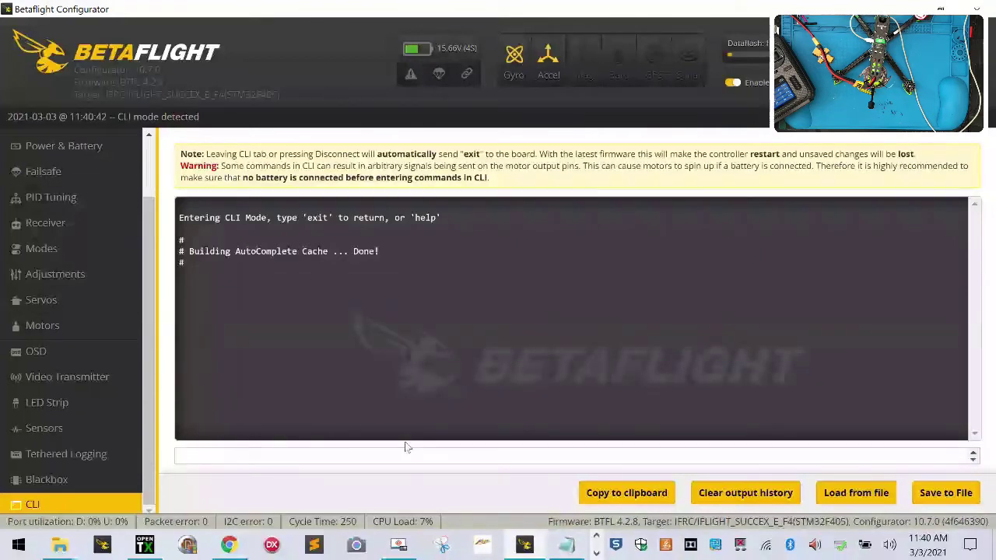
key("Return")
- Run set serialrx_provider = FPORT, checking the wiring diagram for the syntax
type("se")
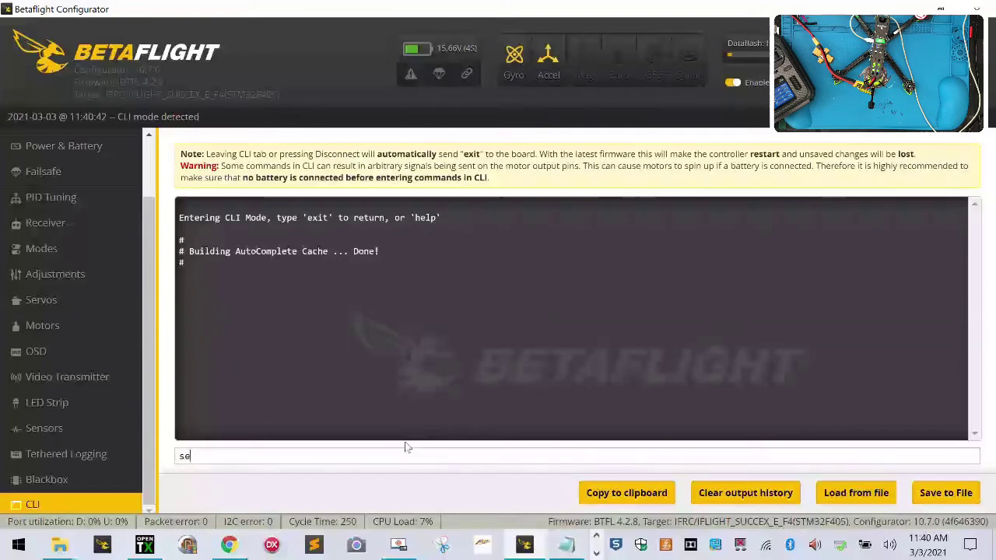
type("t erial")
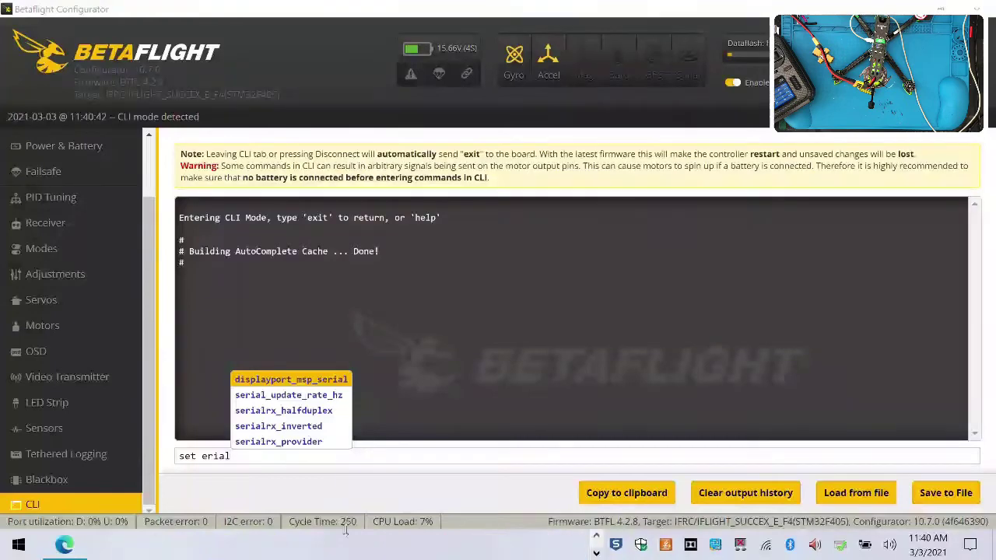
left_click(70, 549)
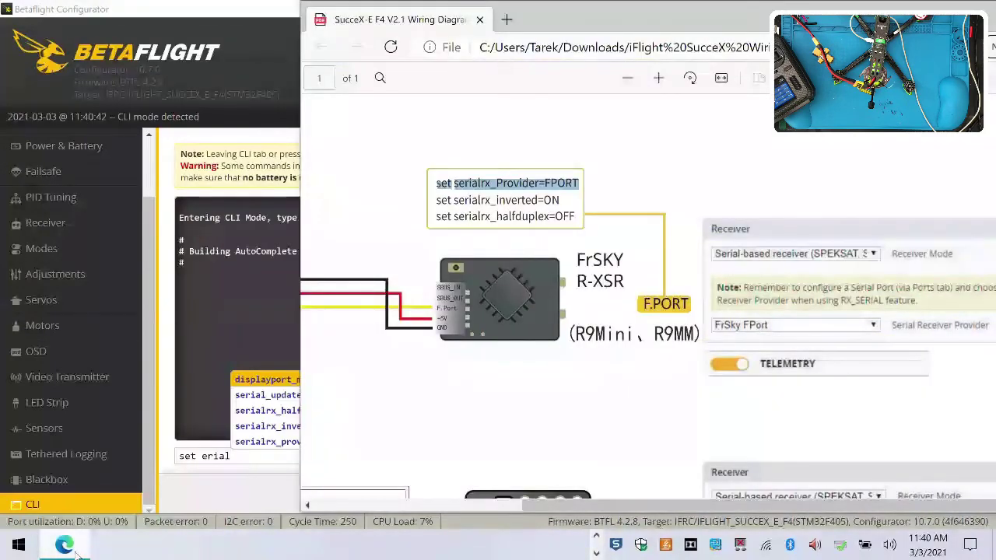
left_click(66, 547)
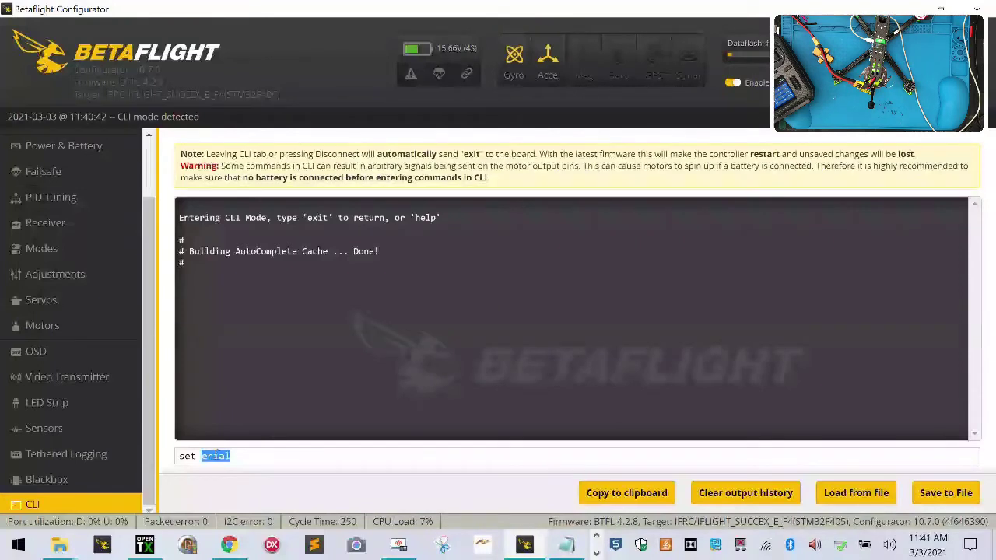
type("serial")
key("Down")
key("Down")
key("Down")
key("Down")
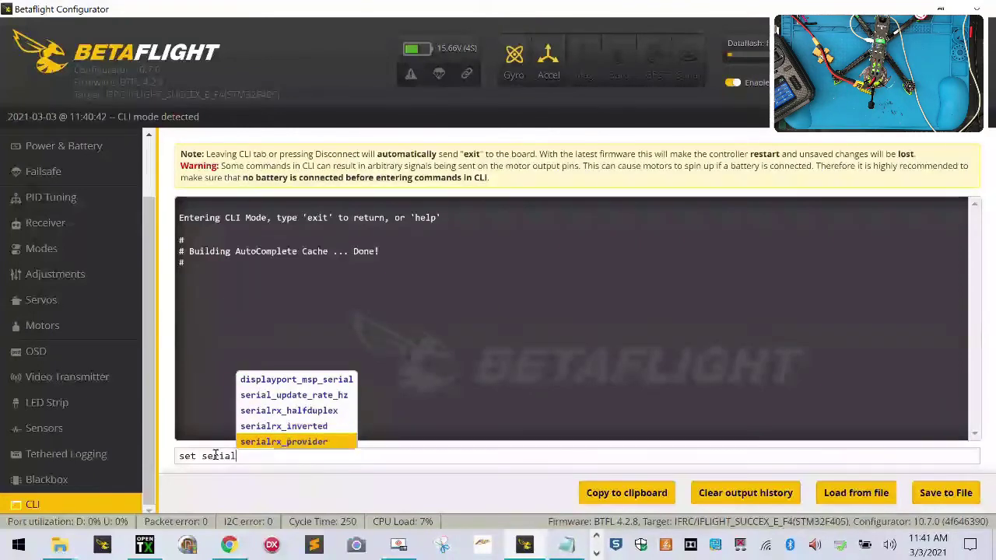
key("Return")
type("= f")
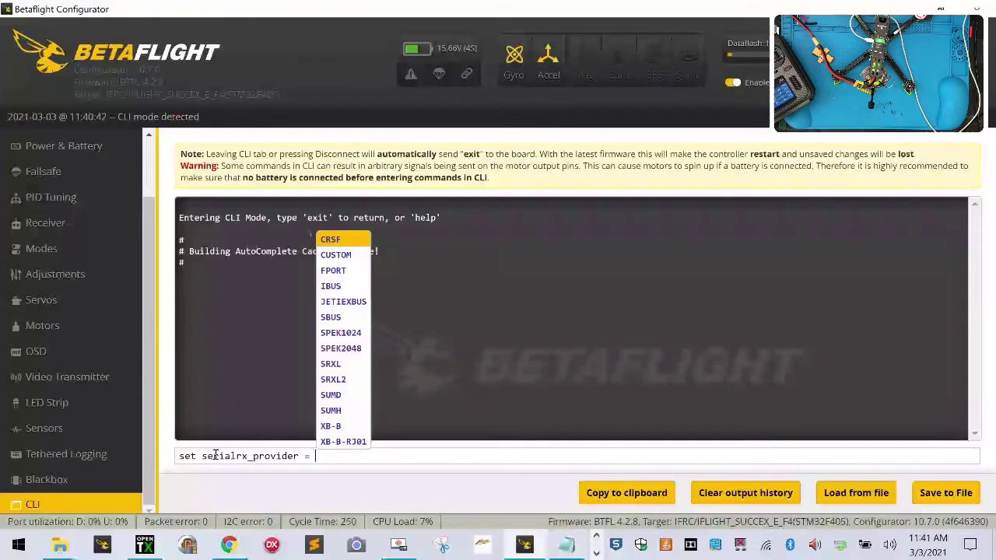
key("Return")
key("Return")
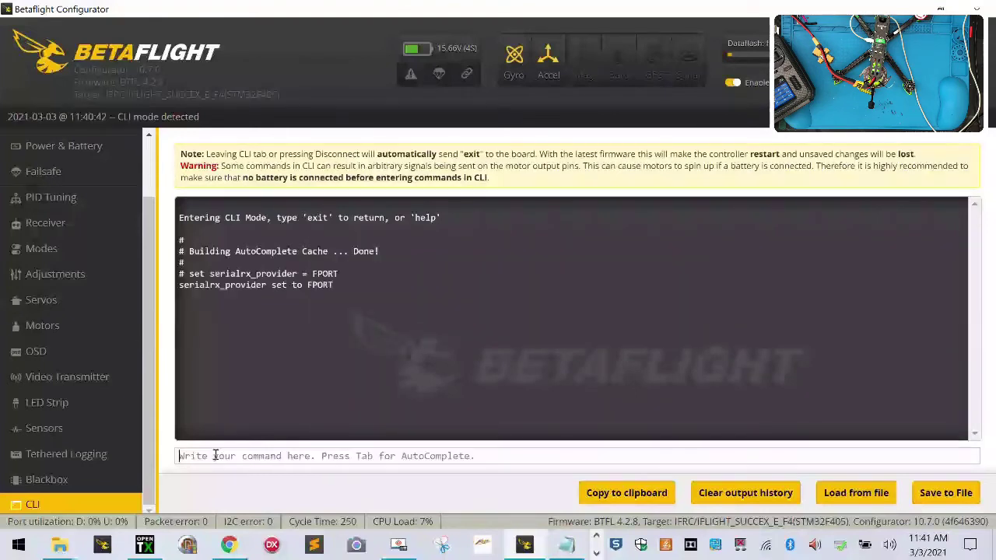
- Run set serialrx_inverted = ON in the CLI
type("set se")
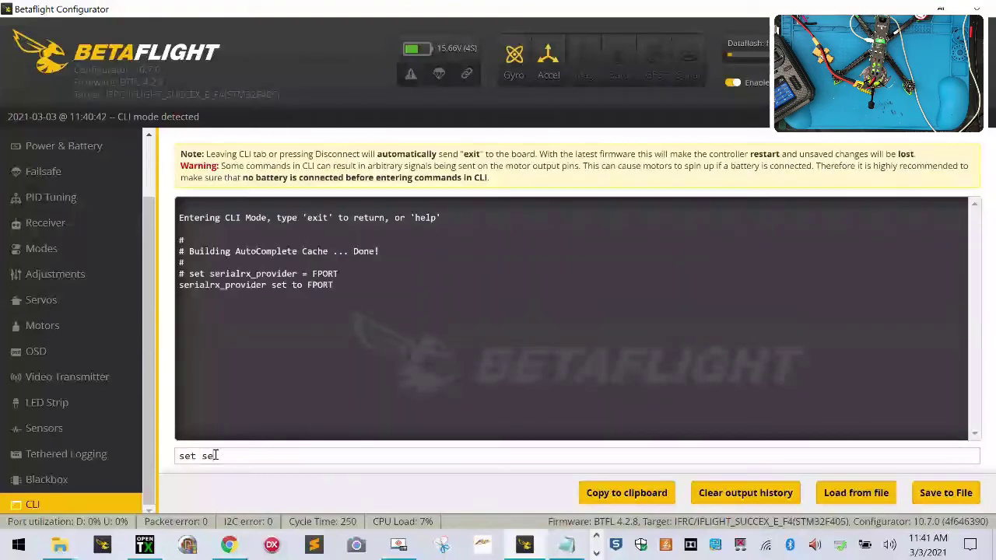
type("rial")
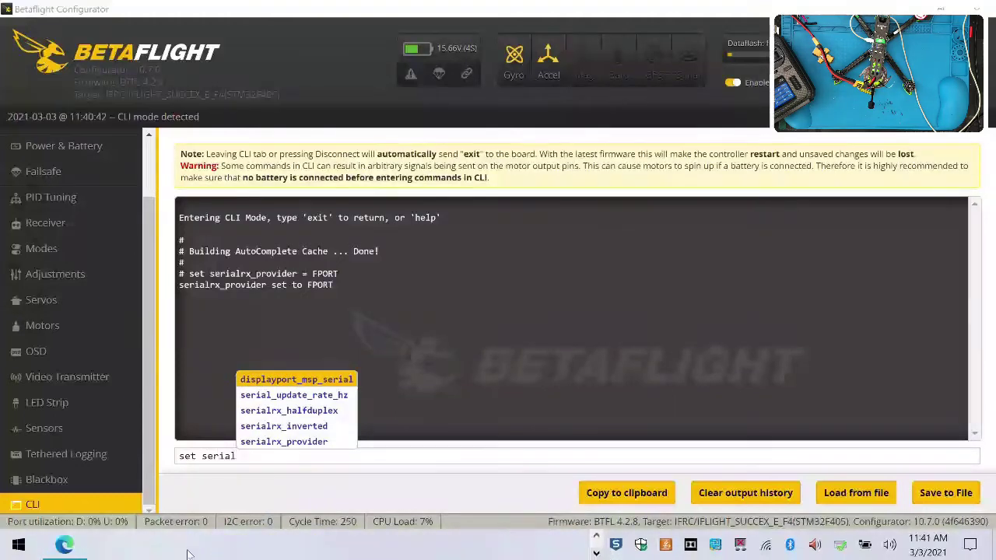
left_click(69, 548)
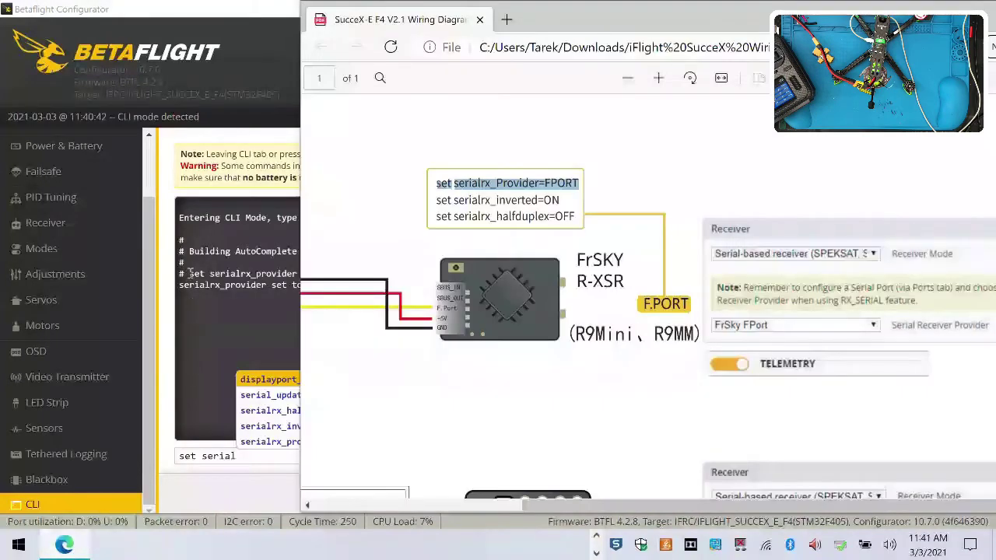
left_click(258, 456)
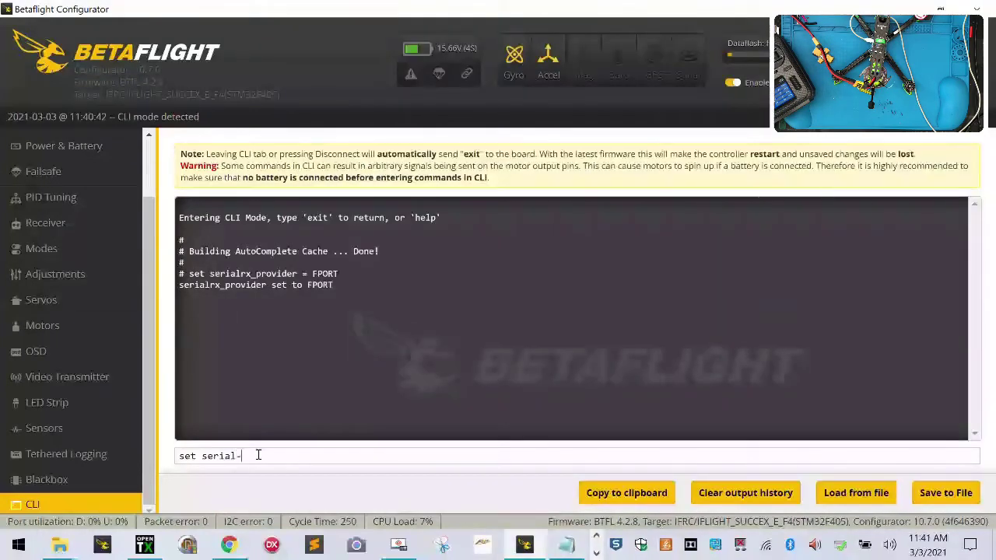
key("BackSpace")
key("Down")
key("Down")
key("Down")
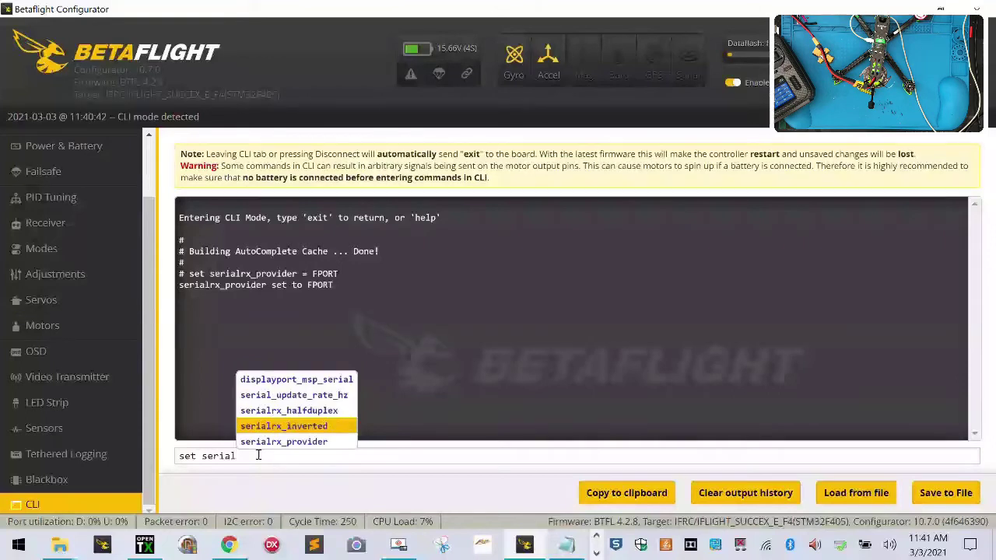
key("Return")
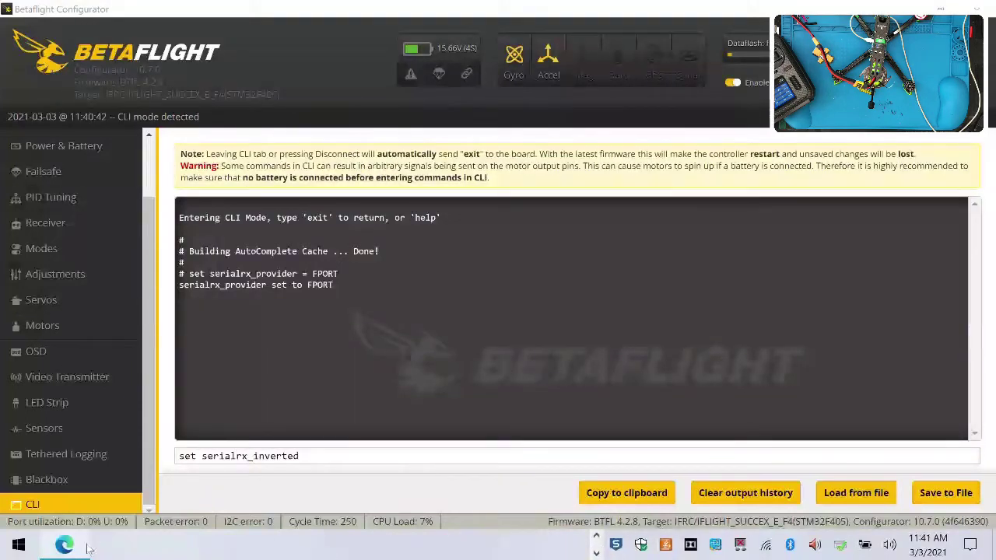
left_click(64, 545)
left_click(207, 317)
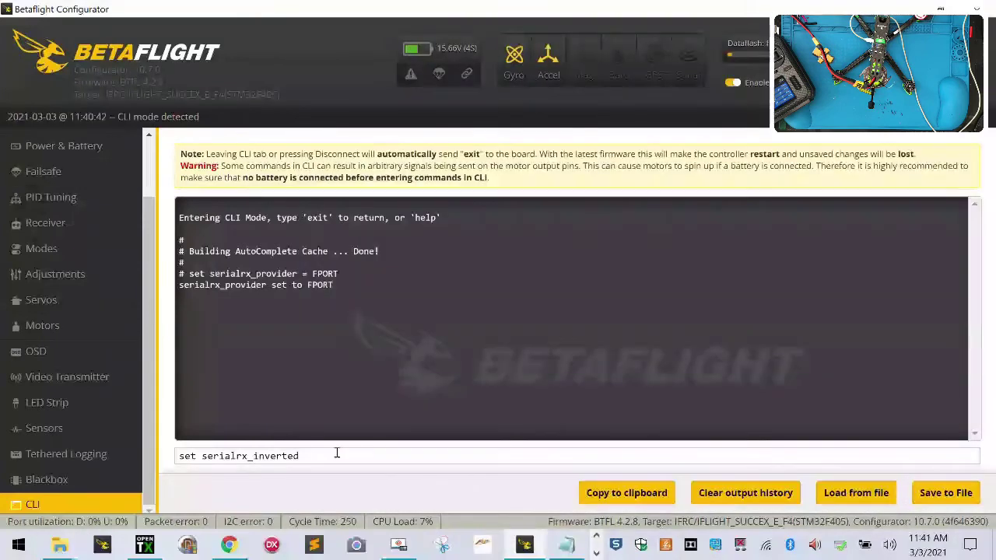
type("= ON")
key("Return")
- Run set serialrx_halfduplex = OFF in the CLI
type("set serial")
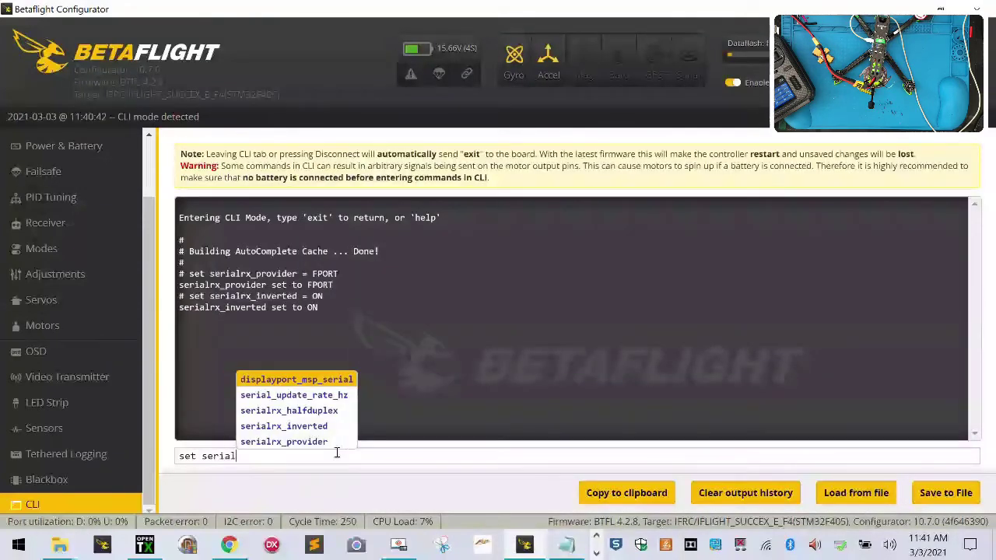
key("Down")
key("Down")
key("Return")
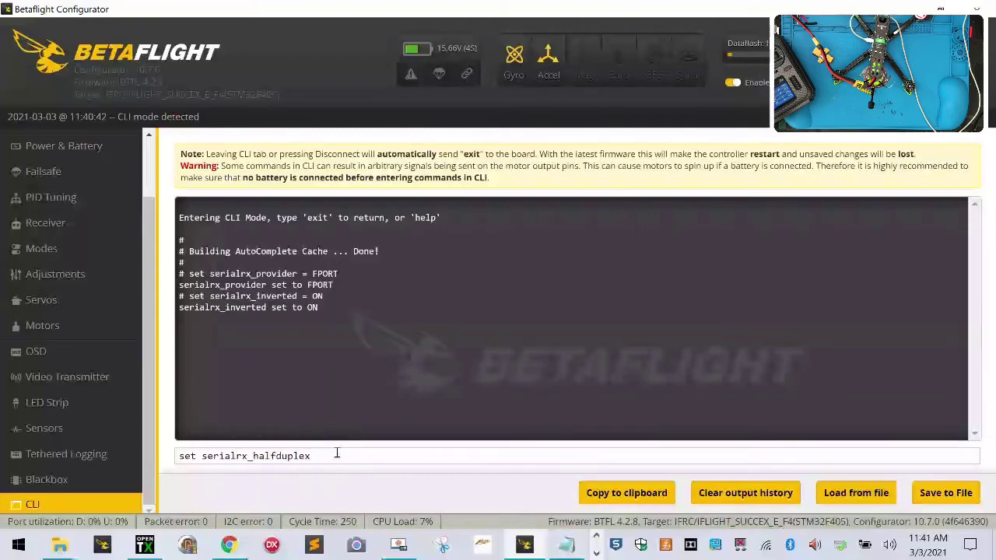
type("= OFF")
key("Return")
- Enter save to store the settings and reboot the board
type("set")
key("BackSpace")
key("BackSpace")
key("BackSpace")
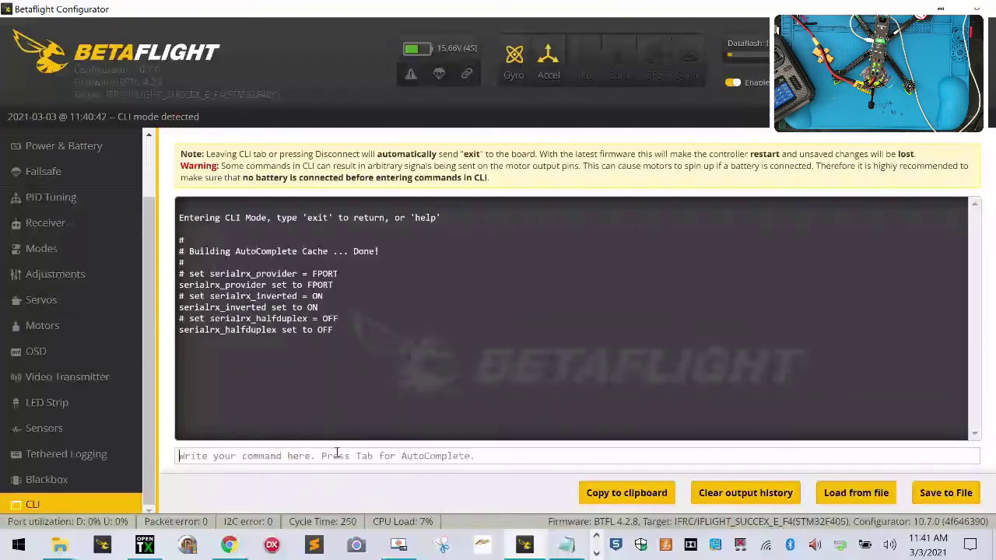
type("save")
key("Return")
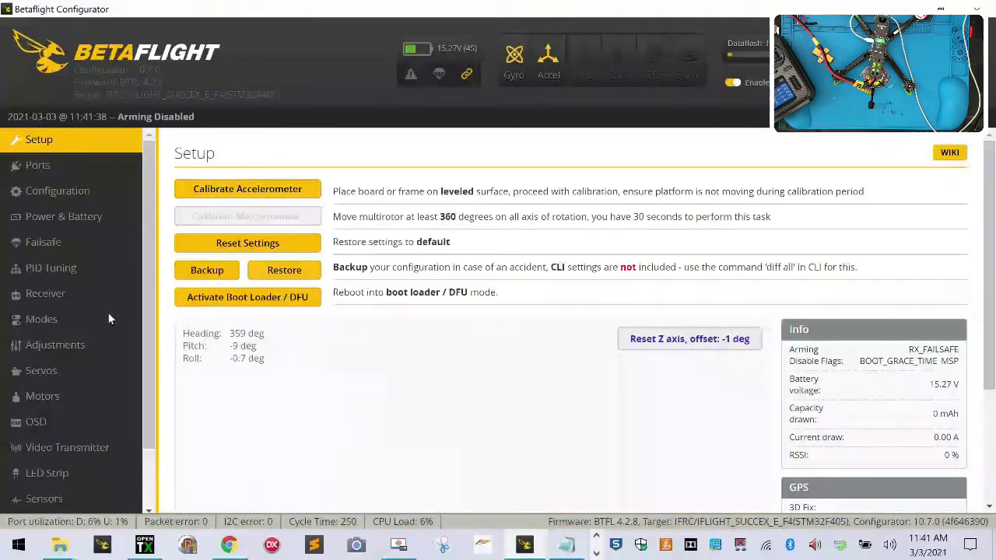
- Check Receiver channels, then confirm FrSky FPort as serial receiver provider in Configuration
left_click(93, 293)
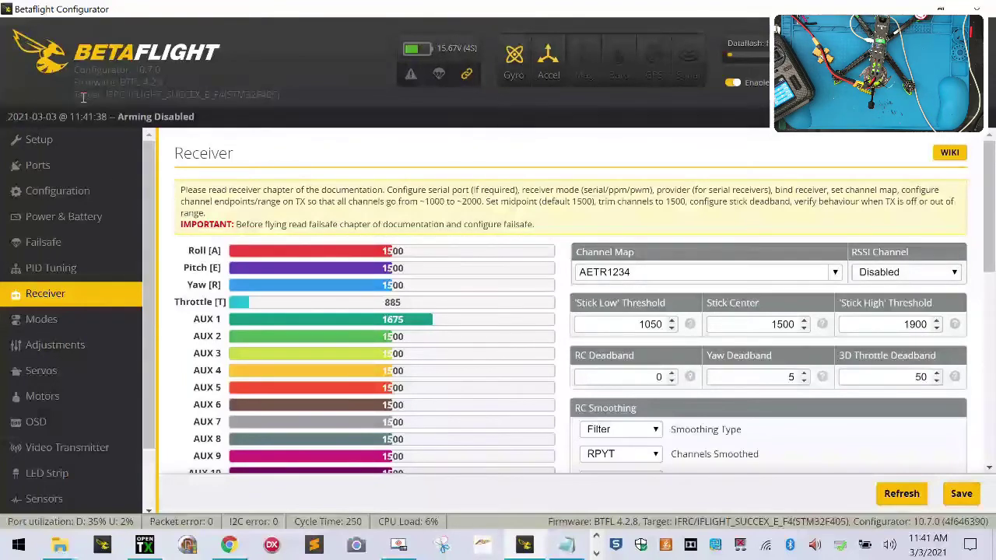
left_click(70, 192)
scroll(595, 290, "down", 4)
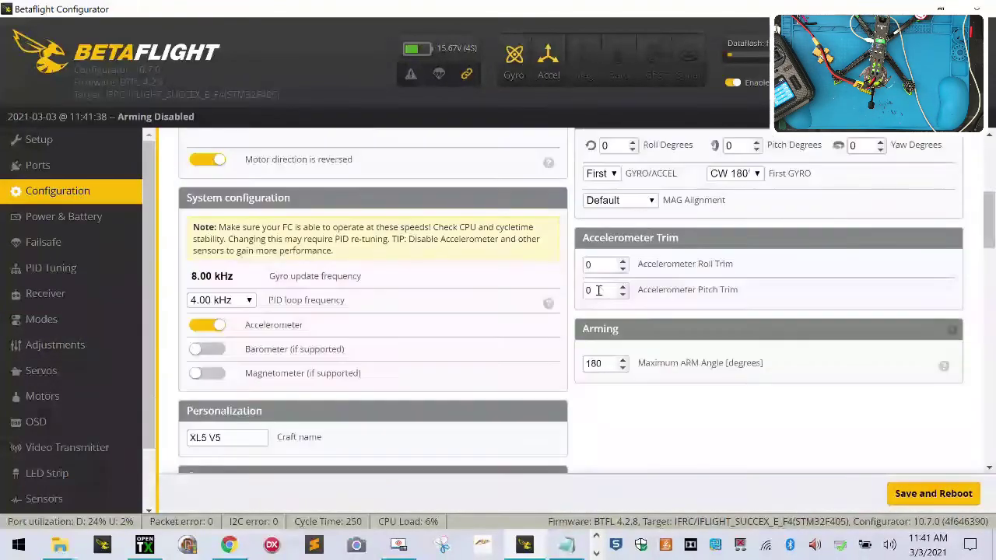
scroll(597, 290, "down", 4)
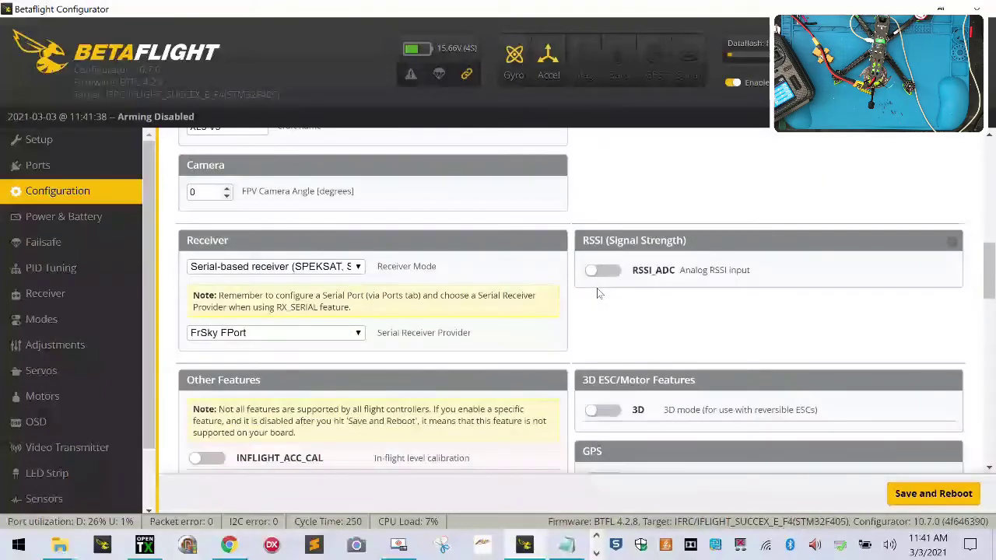
scroll(598, 293, "down", 2)
scroll(599, 293, "down", 2)
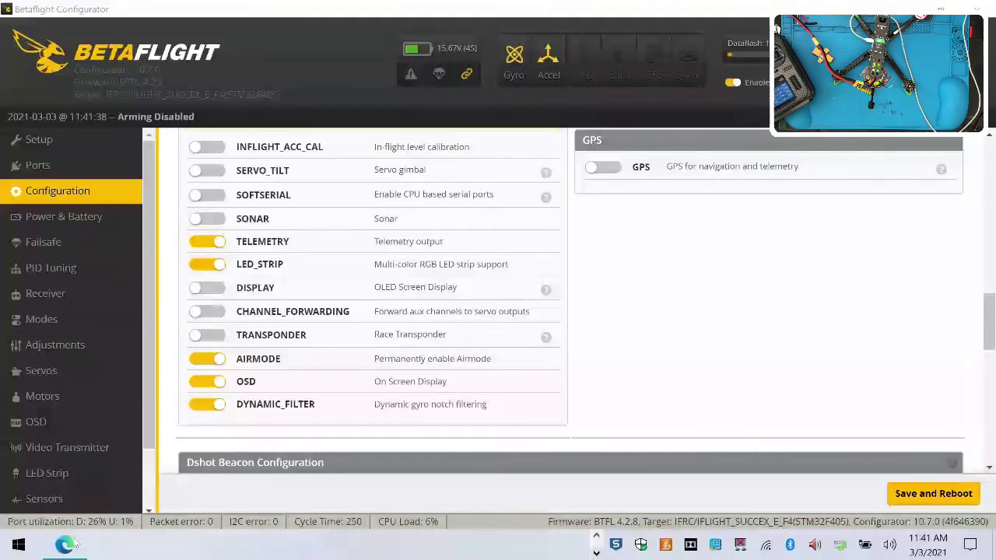
left_click(567, 545)
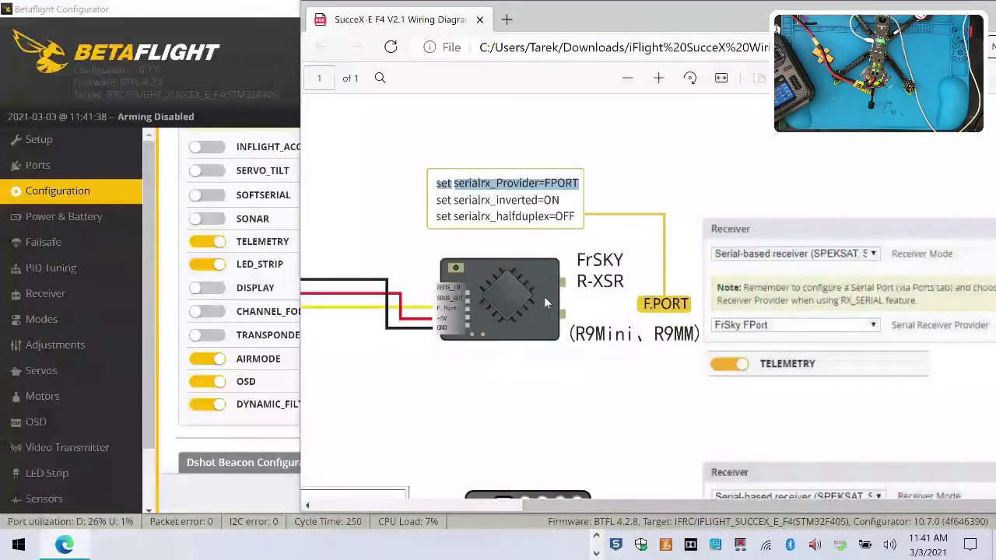
- Scroll the wiring PDF, then bring Betaflight's Configuration feature toggles back in front
scroll(795, 363, "up", 2)
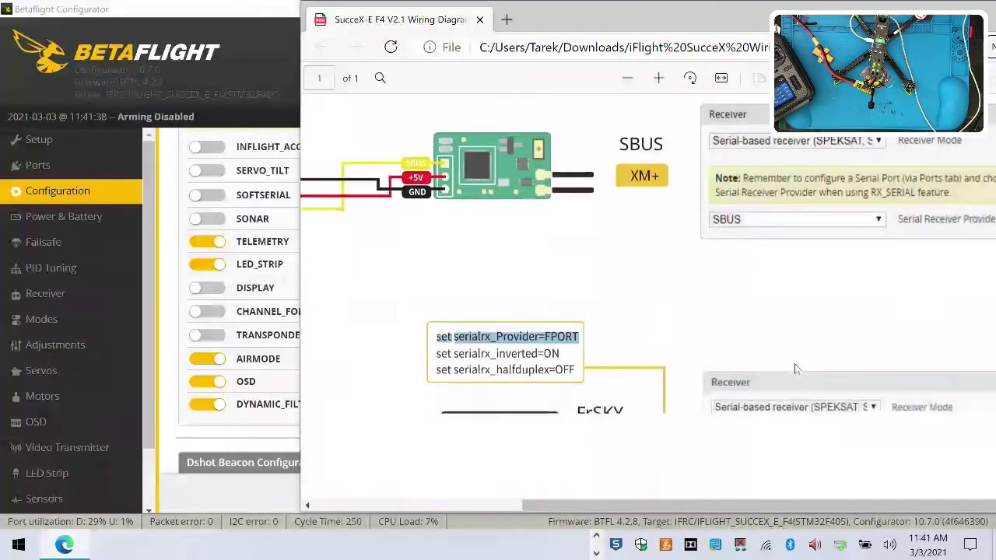
scroll(794, 363, "down", 5)
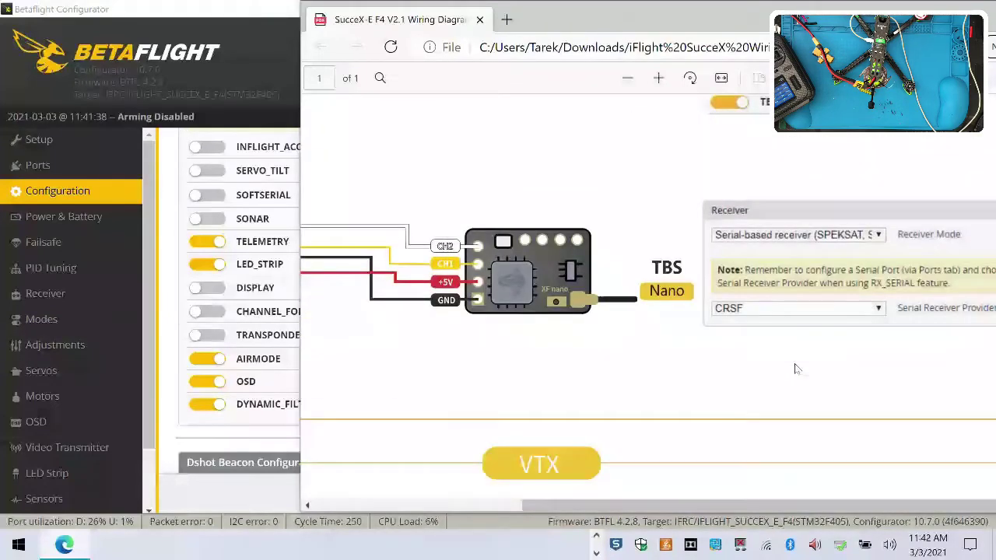
scroll(795, 363, "down", 3)
scroll(795, 363, "left", 3)
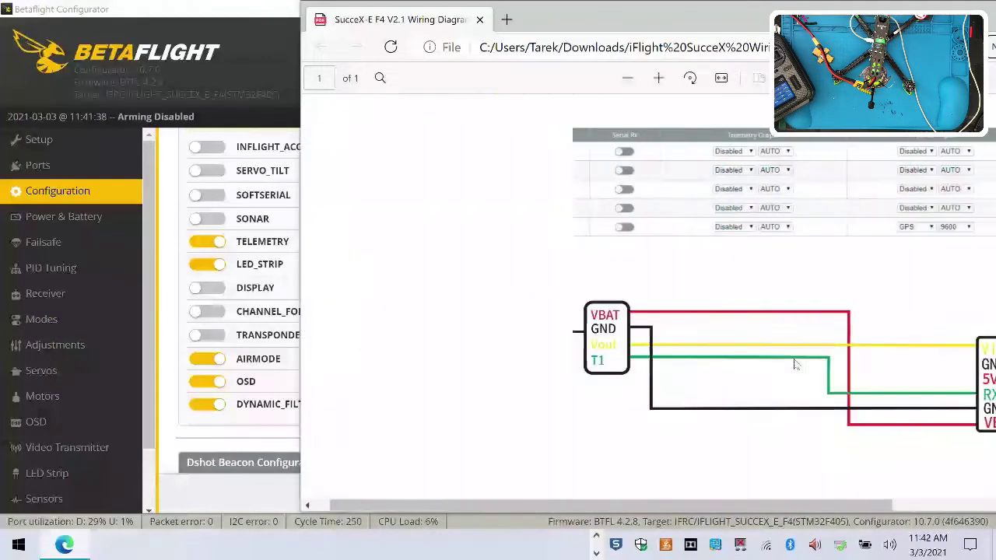
scroll(795, 363, "down", 5)
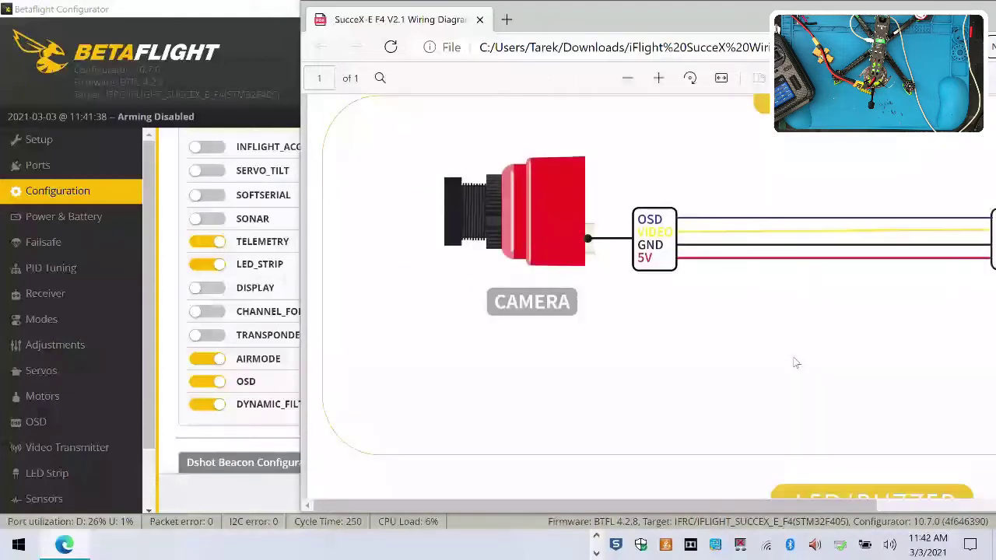
scroll(795, 364, "down", 5)
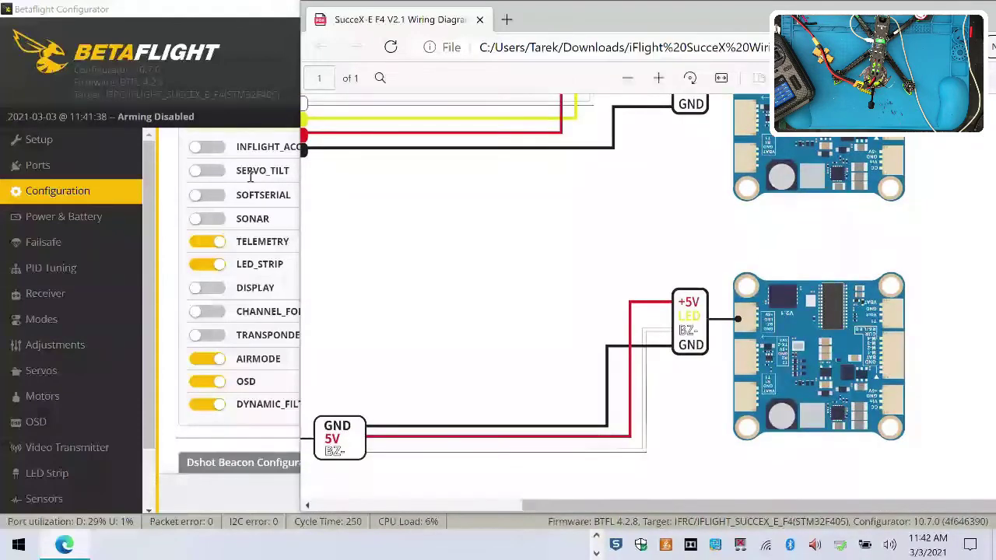
left_click(156, 266)
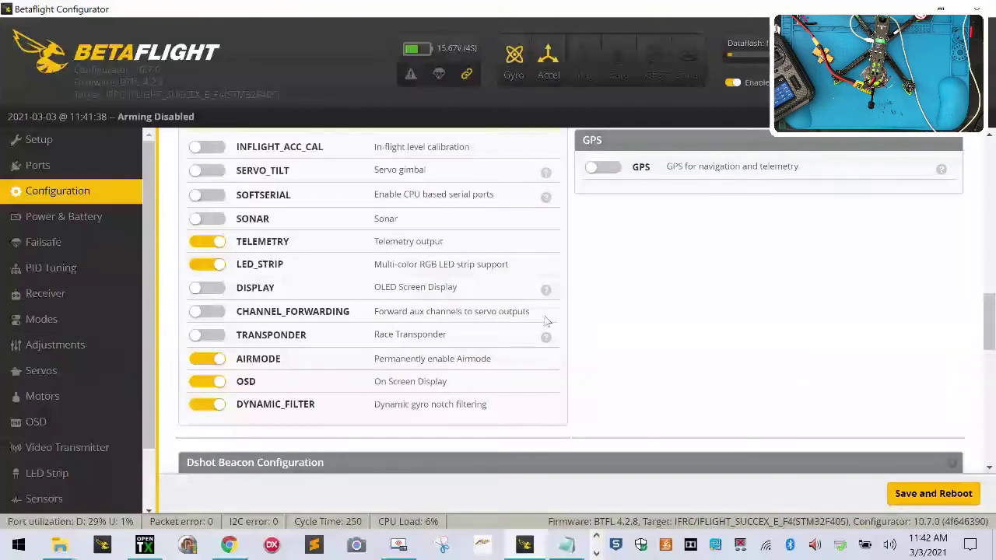
- Switch off Bidirectional DShot at the top of Configuration and Save and Reboot
scroll(545, 321, "up", 2)
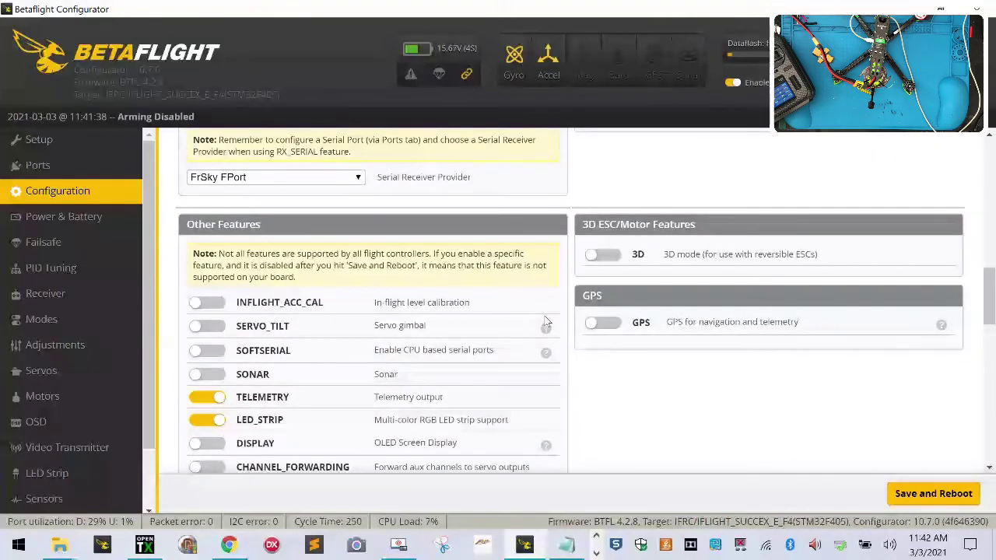
scroll(546, 322, "up", 1)
scroll(534, 333, "up", 10)
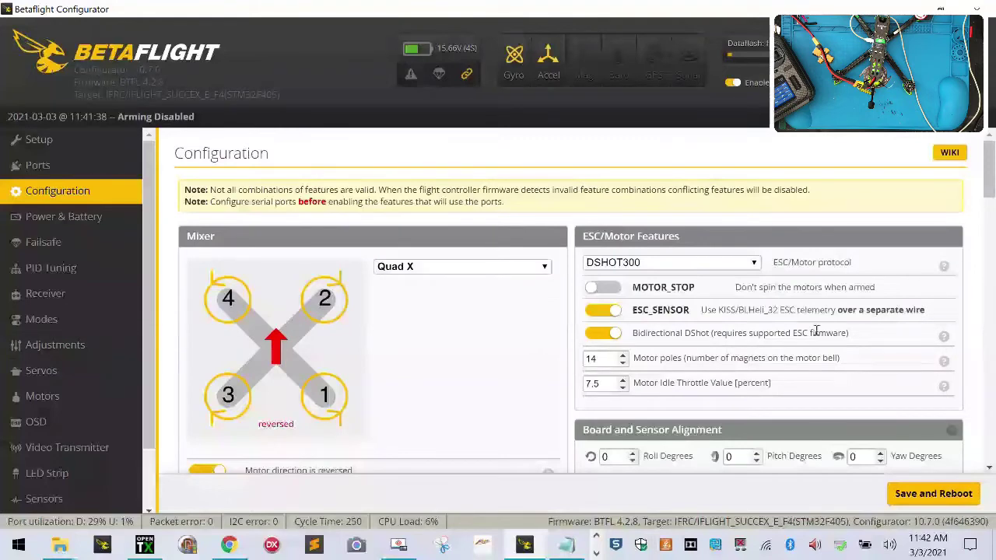
left_click(612, 333)
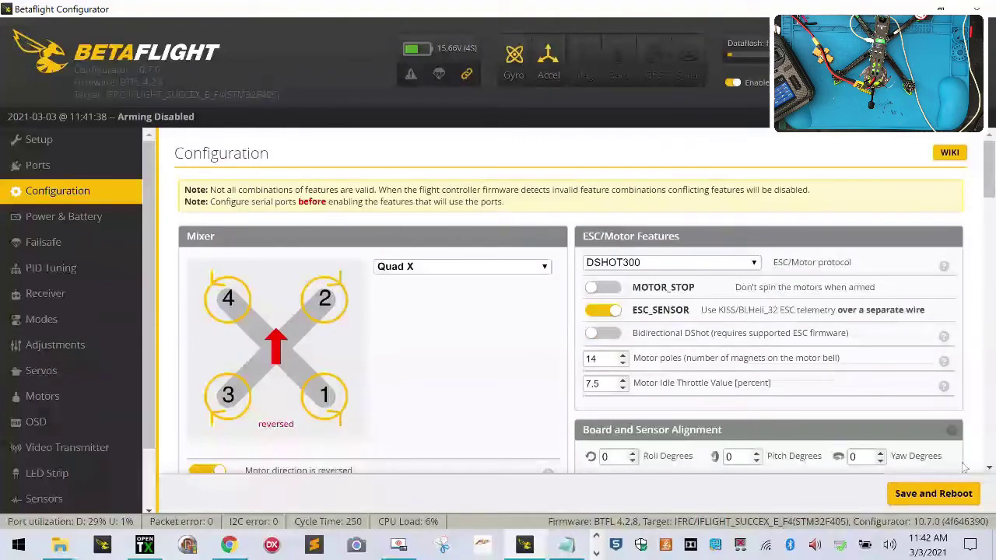
left_click(960, 495)
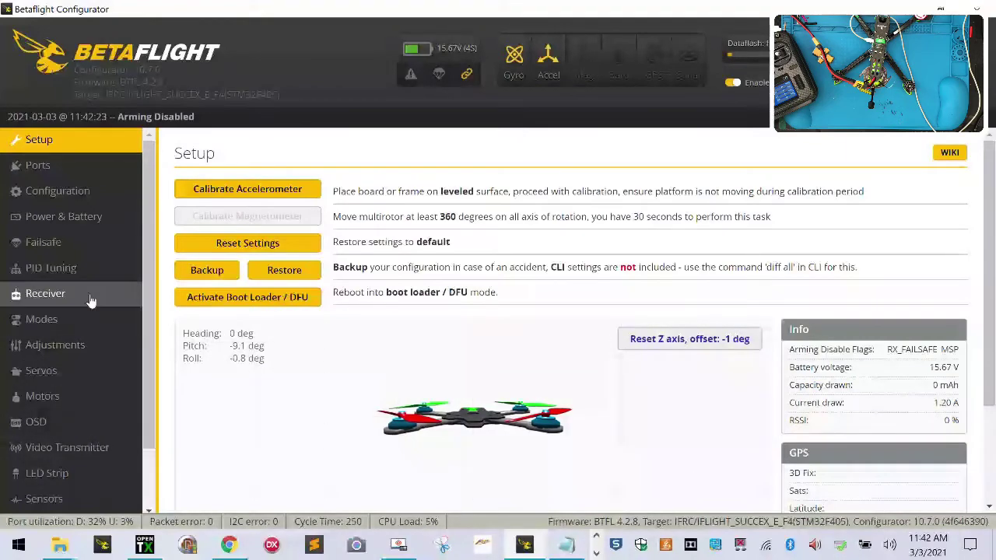
- Review the Receiver tab, then Save and Reboot the Ports setup with Serial Rx on UART2
left_click(54, 293)
scroll(442, 387, "down", 2)
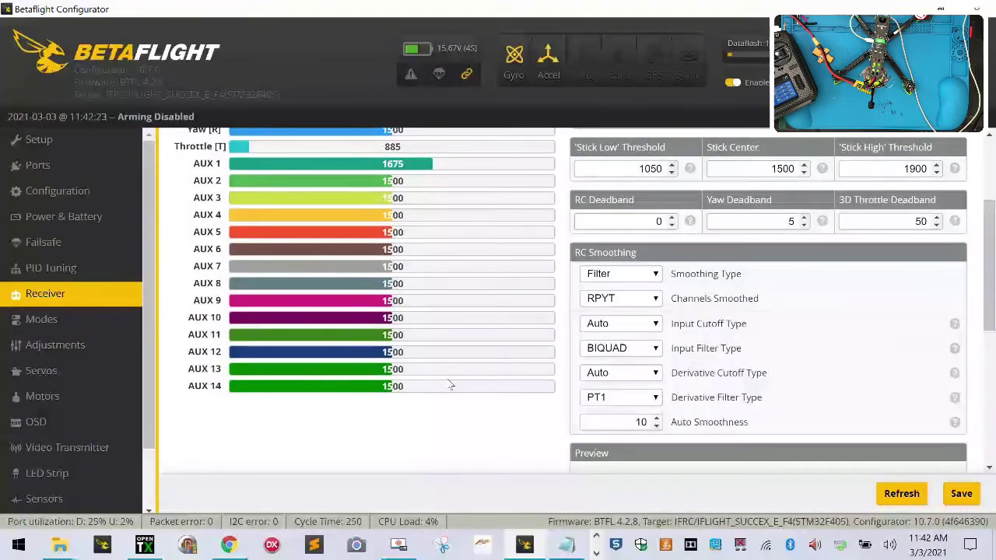
scroll(450, 385, "up", 2)
scroll(452, 384, "down", 6)
scroll(451, 384, "up", 6)
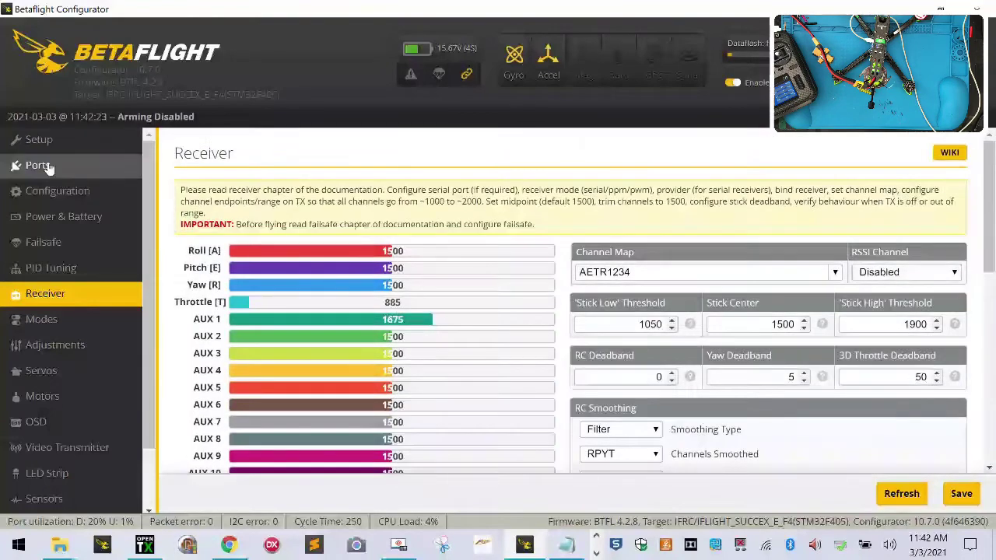
left_click(39, 166)
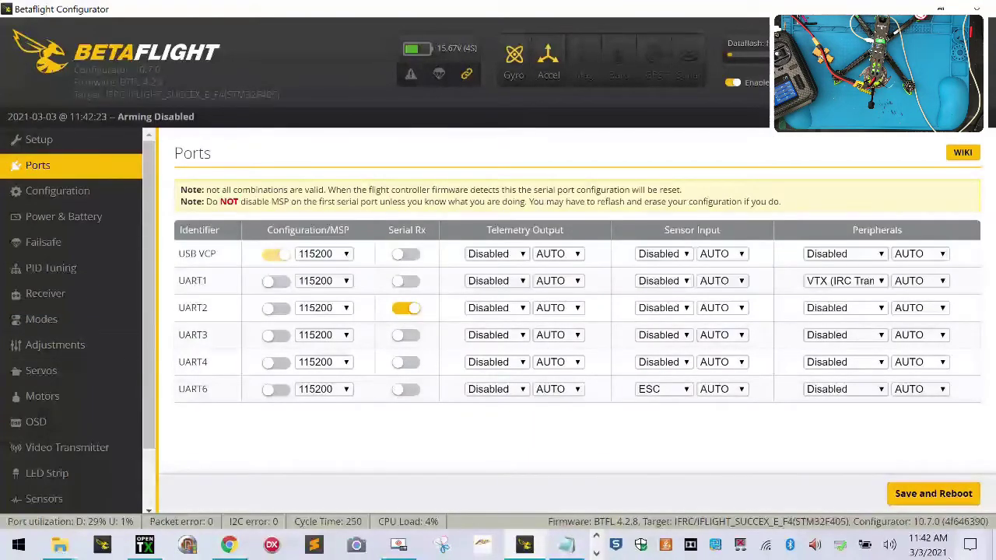
left_click(934, 494)
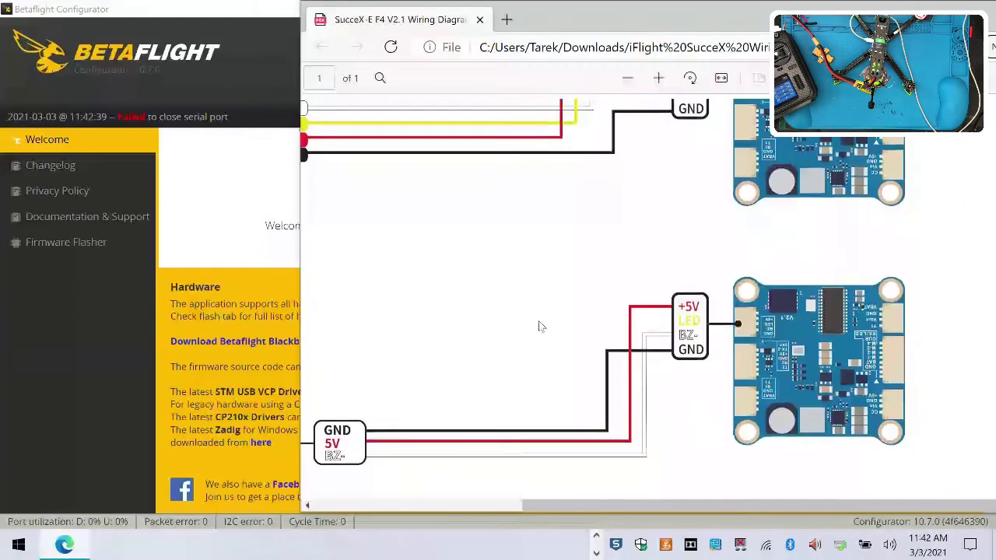
scroll(539, 321, "down", 3)
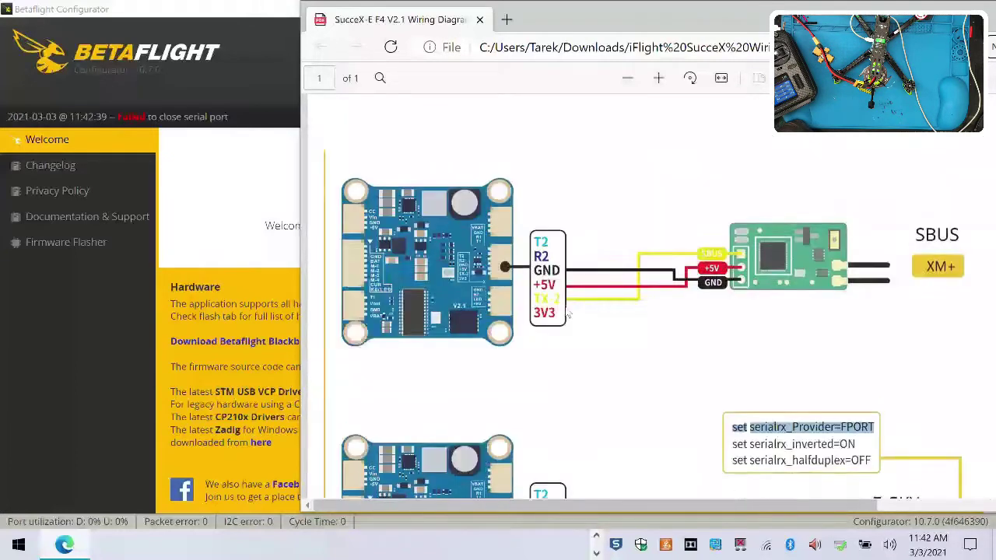
- Scroll the PDF to the FrSky R-XSR F.PORT diagram and its serialrx commands
scroll(568, 311, "right", 4)
scroll(568, 312, "down", 3)
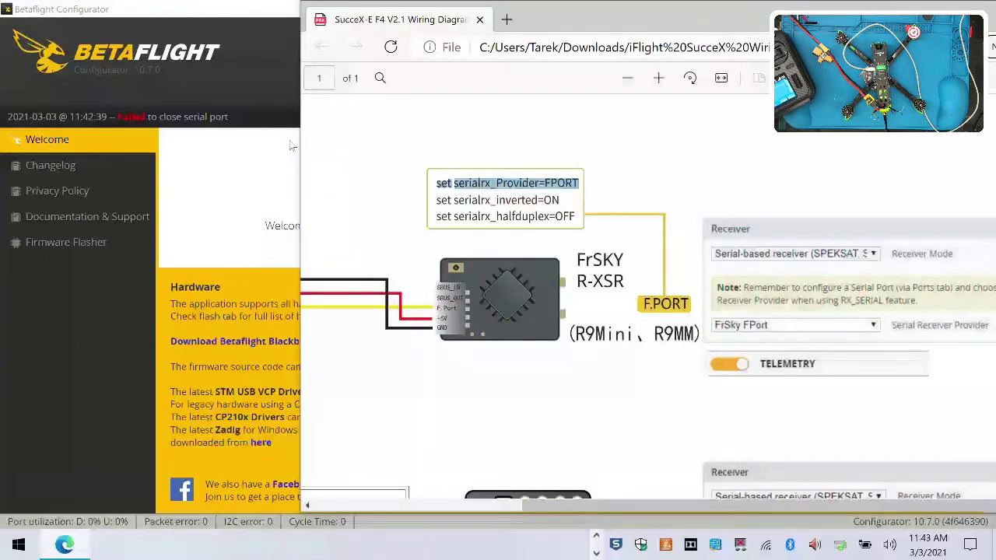
- Reconnect Betaflight Configurator to the flight controller and view the Receiver tab
left_click(237, 106)
left_click(950, 63)
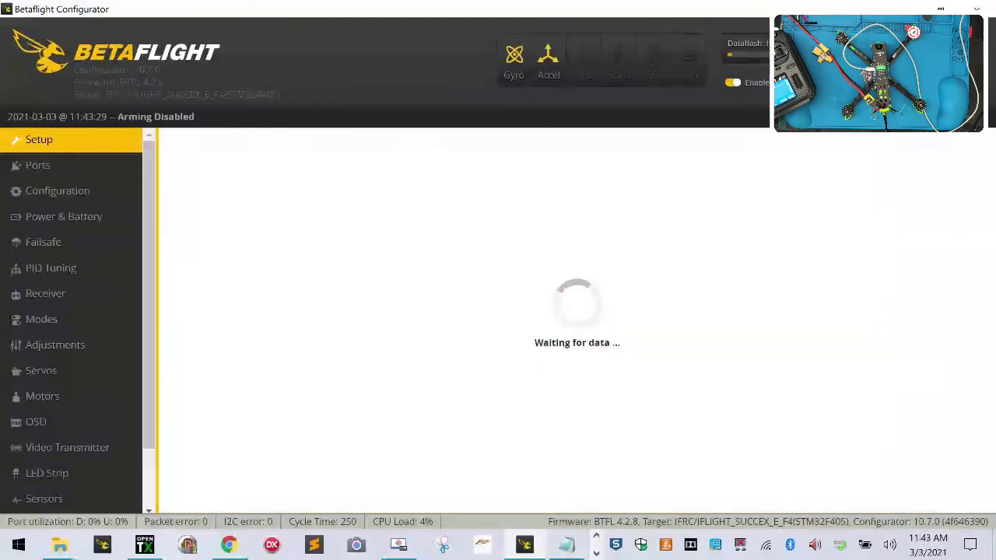
left_click(45, 293)
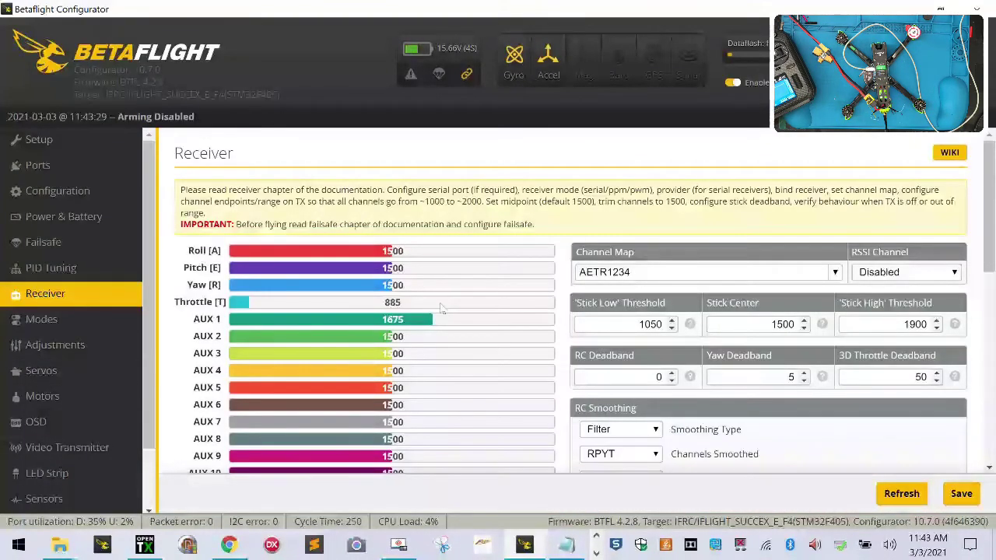
- Confirm FrSky FPort in Configuration's Receiver section, then return to the wiring PDF
left_click(58, 191)
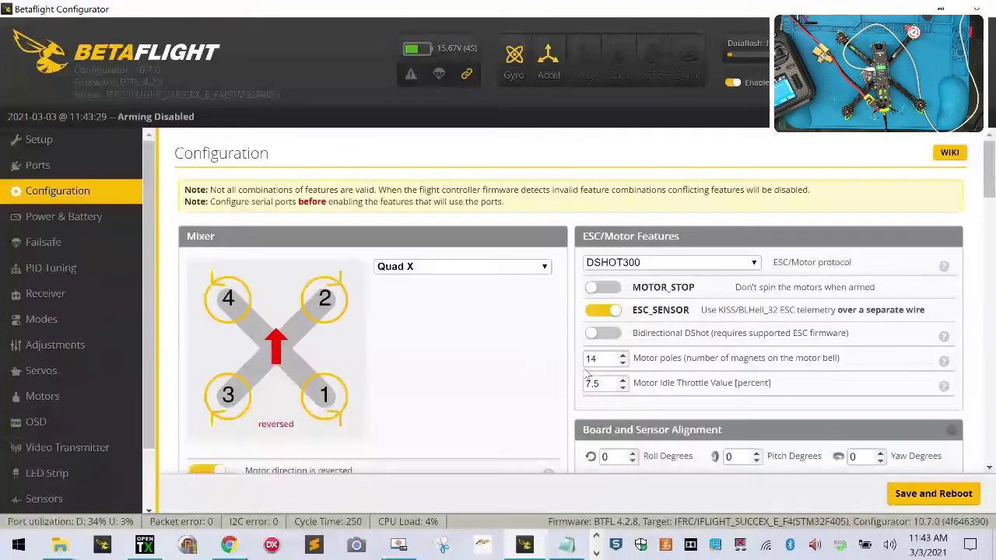
scroll(491, 357, "down", 4)
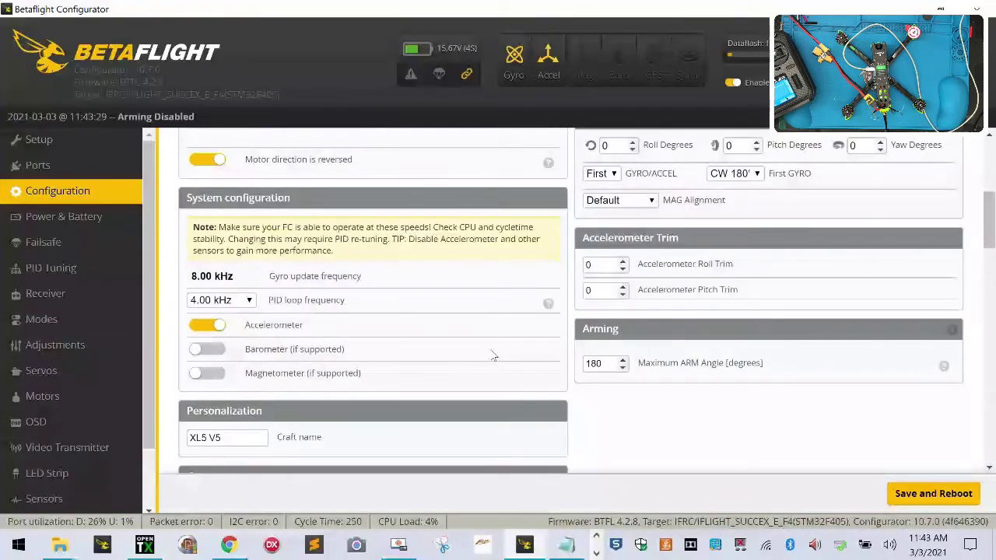
scroll(492, 357, "down", 4)
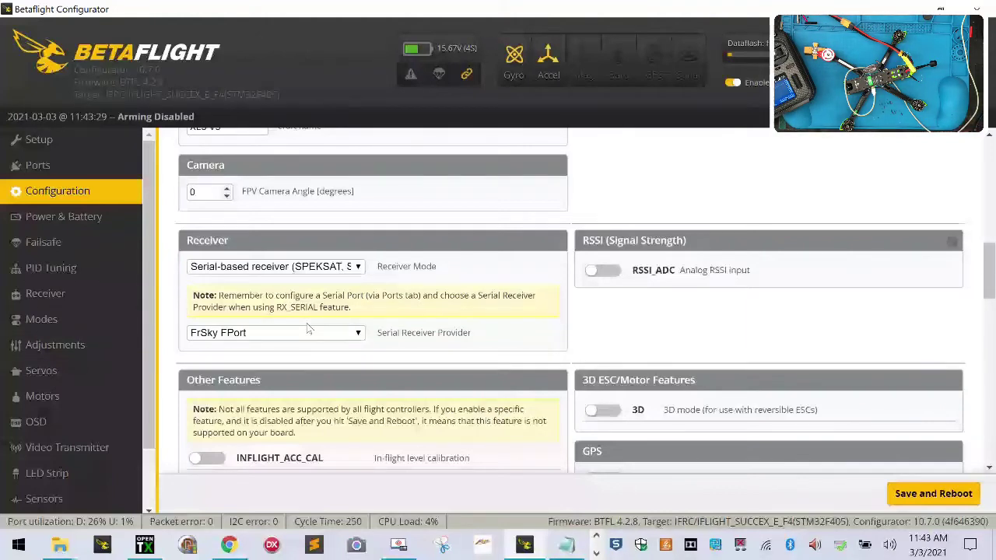
left_click(596, 554)
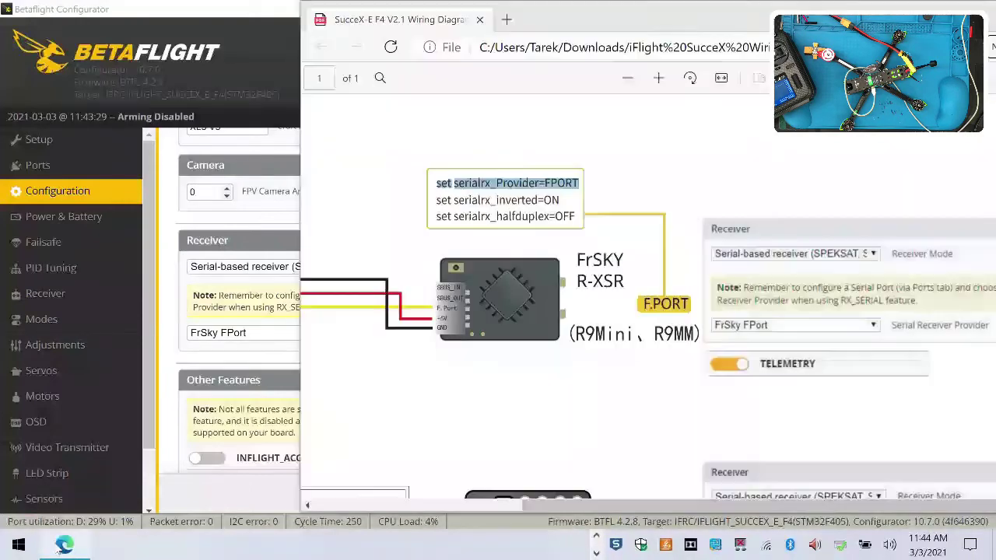
left_click(64, 545)
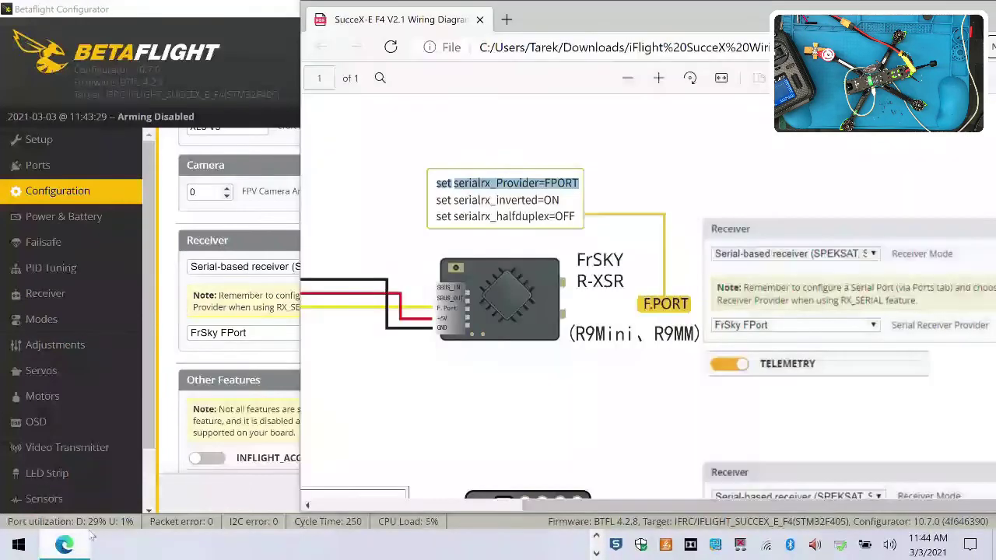
scroll(576, 265, "up", 2)
scroll(580, 296, "down", 2)
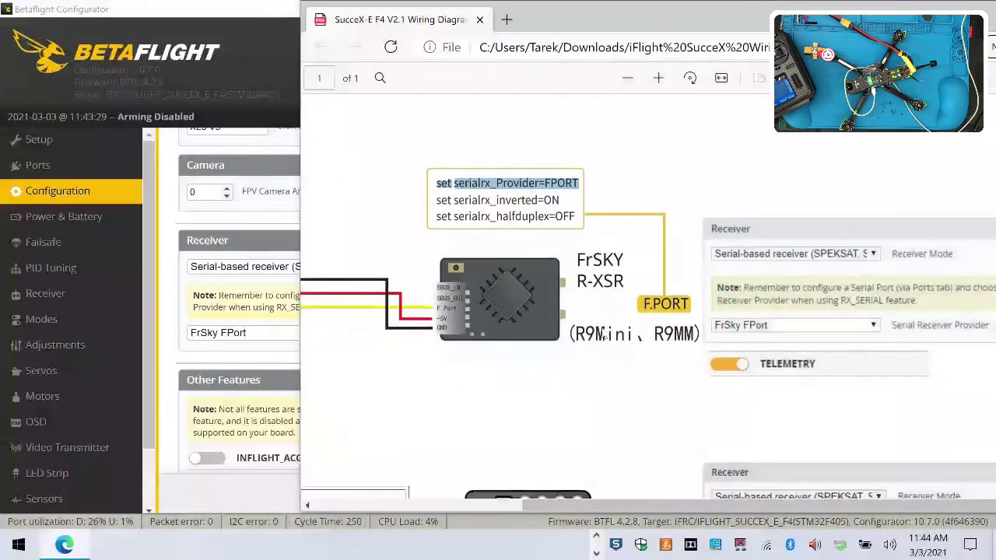
scroll(587, 335, "left", 5)
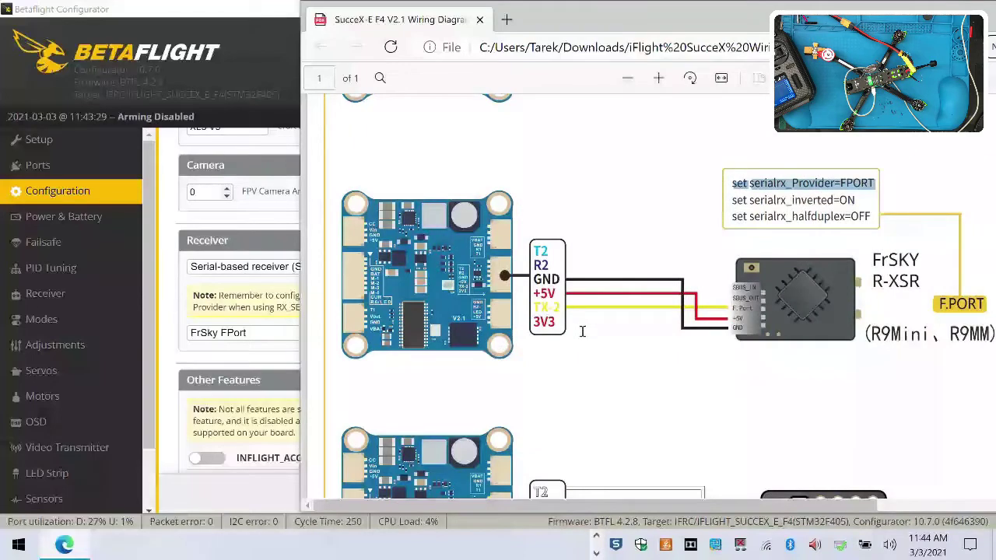
scroll(582, 336, "right", 4)
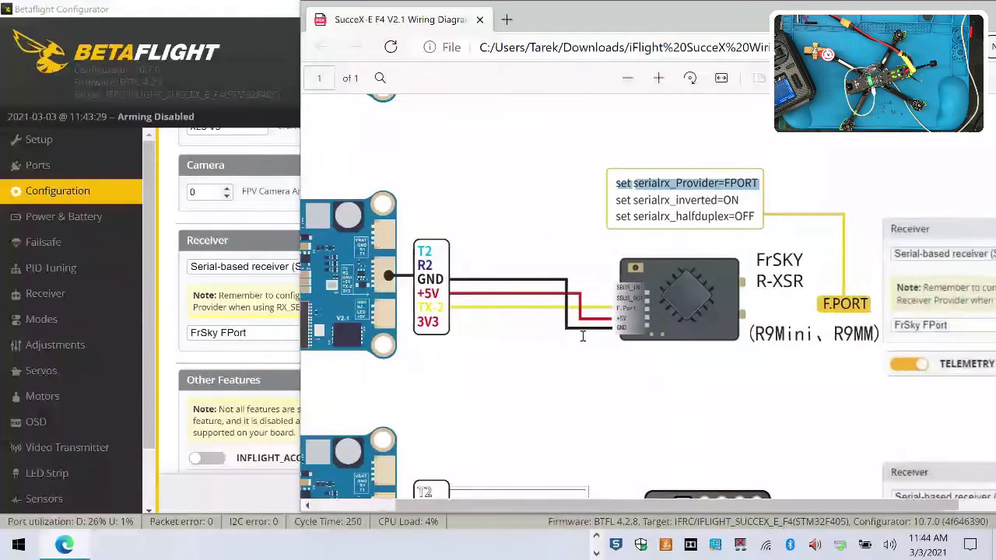
scroll(582, 336, "left", 3)
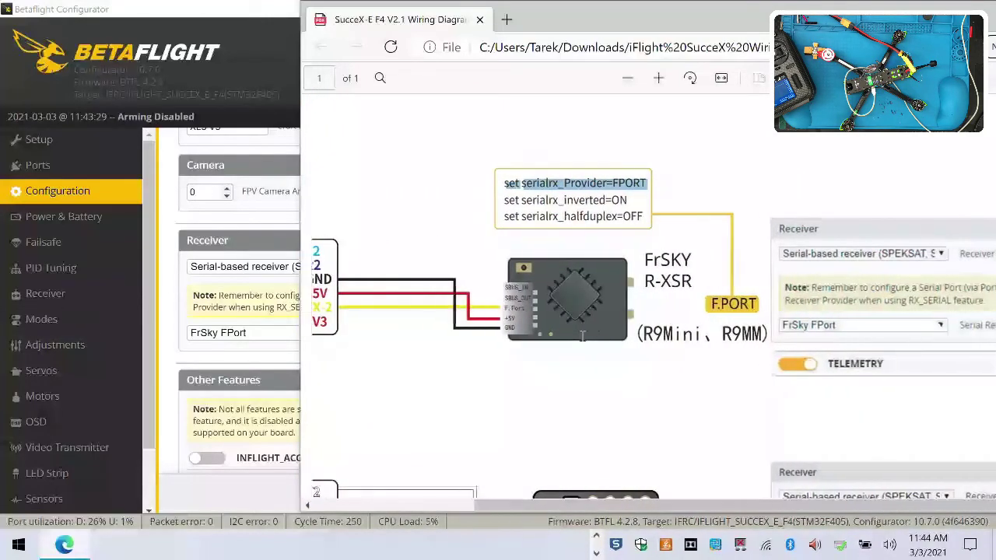
scroll(582, 336, "right", 2)
scroll(582, 336, "right", 2)
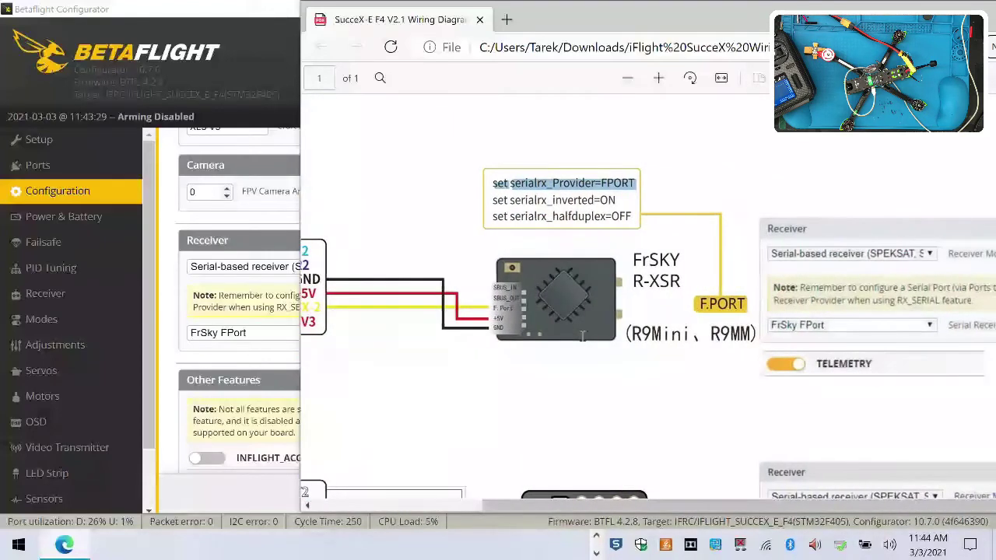